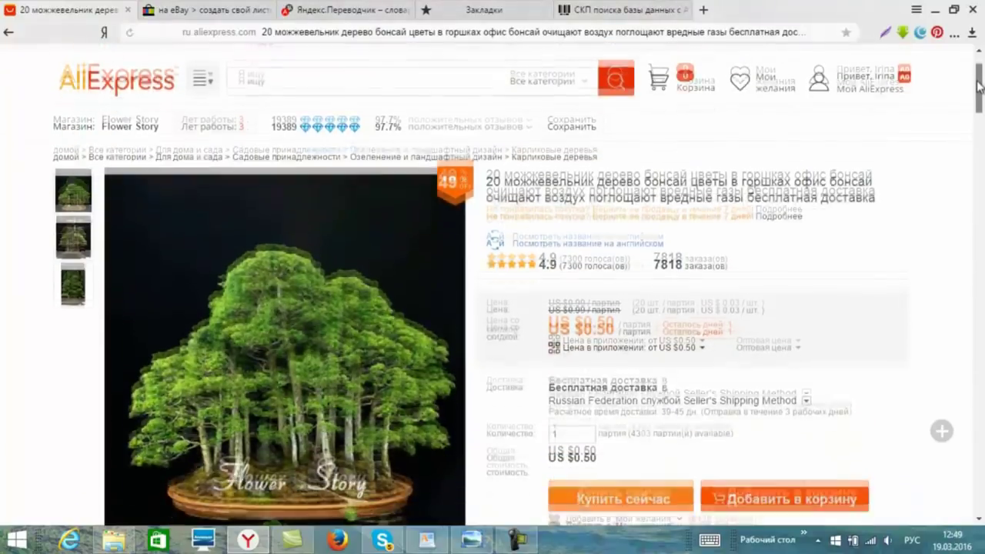
# - Inspect the product's main photo and expand the Images resources of the 32231517149.html frame
pyautogui.moveTo(238, 216)
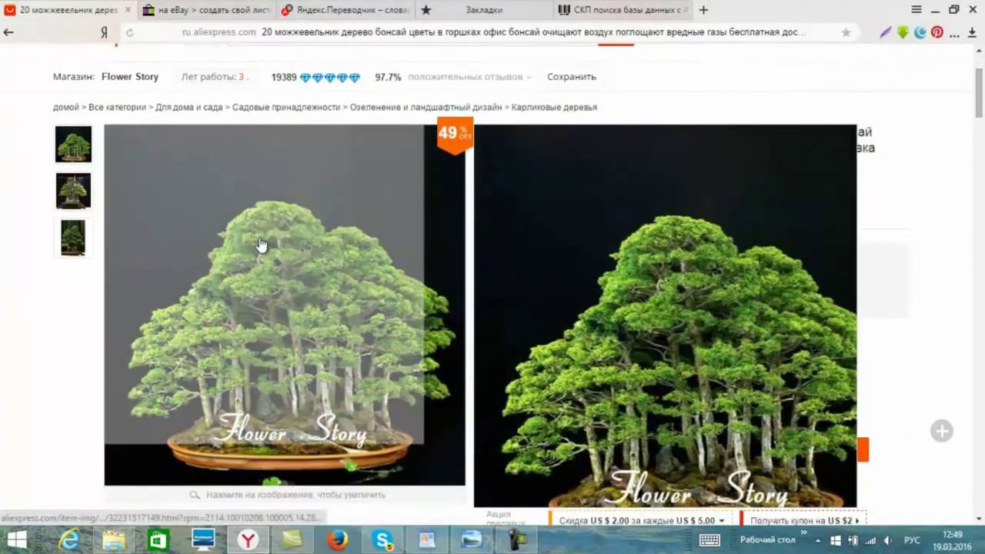
pyautogui.rightClick(260, 245)
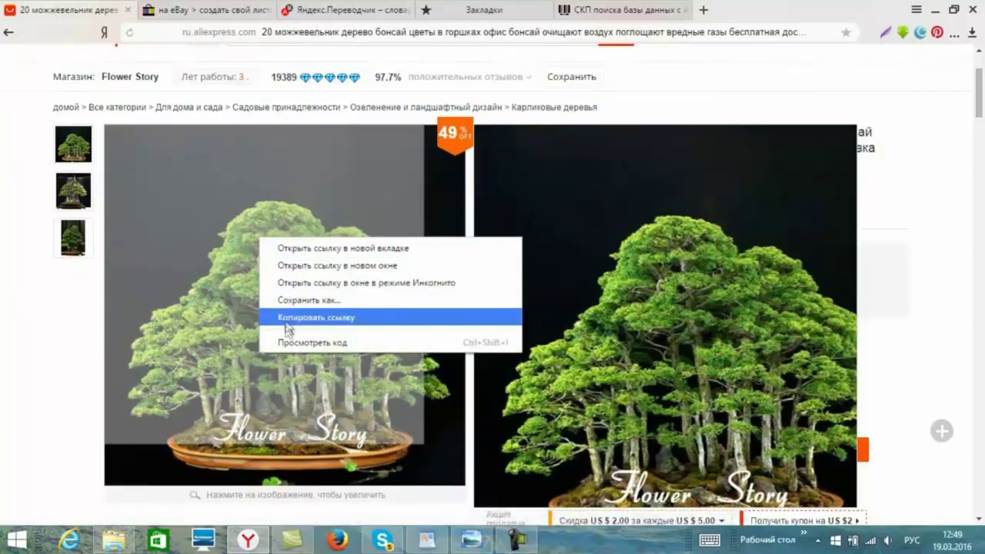
pyautogui.click(312, 342)
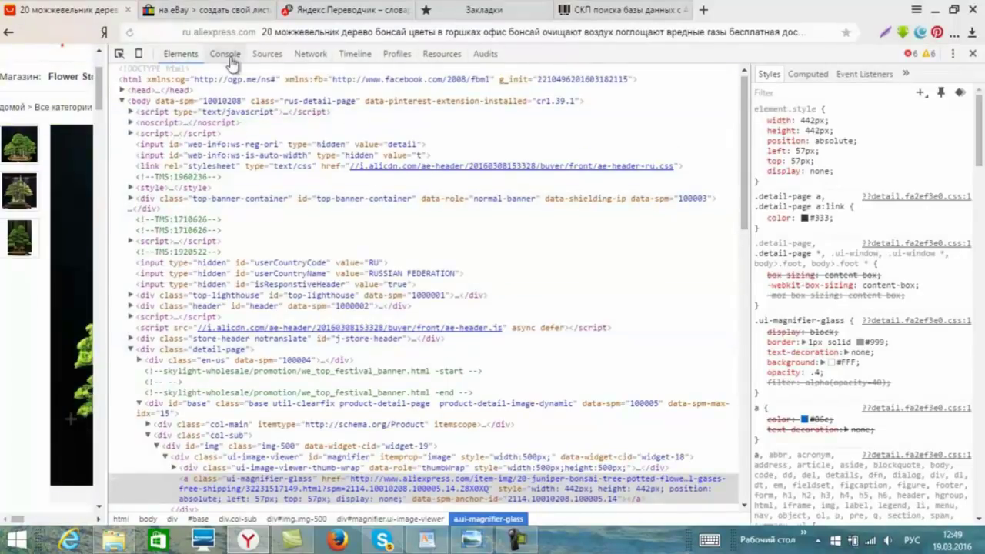
pyautogui.click(441, 54)
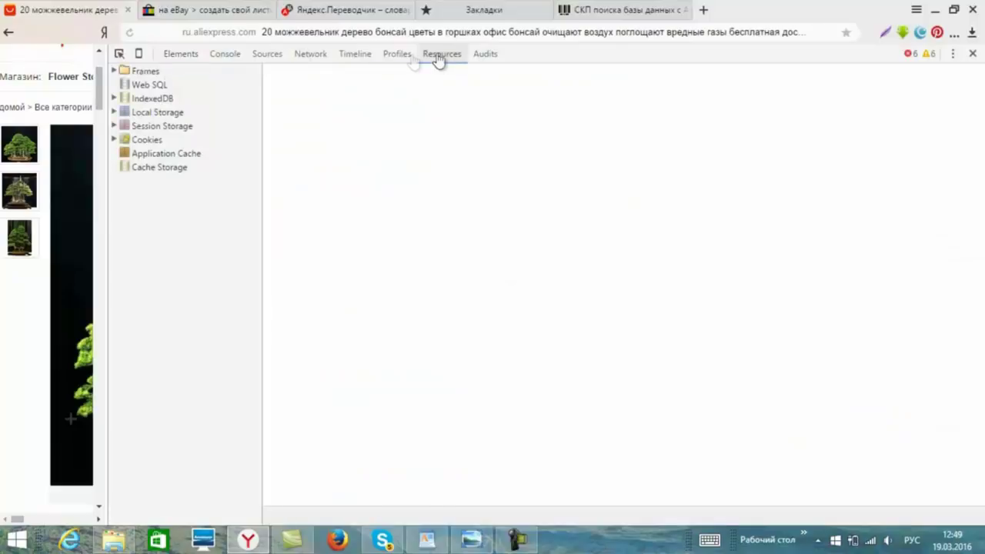
pyautogui.doubleClick(145, 71)
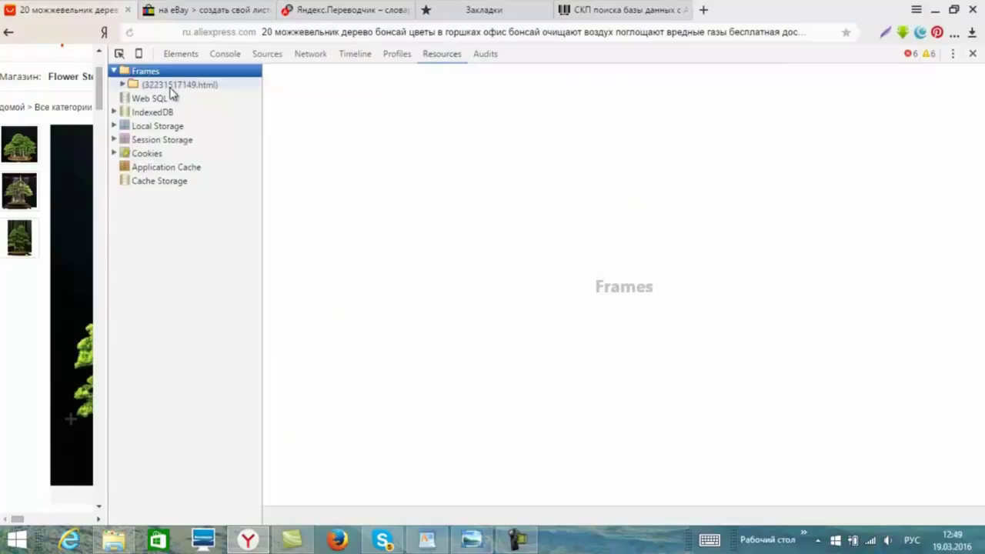
pyautogui.doubleClick(171, 87)
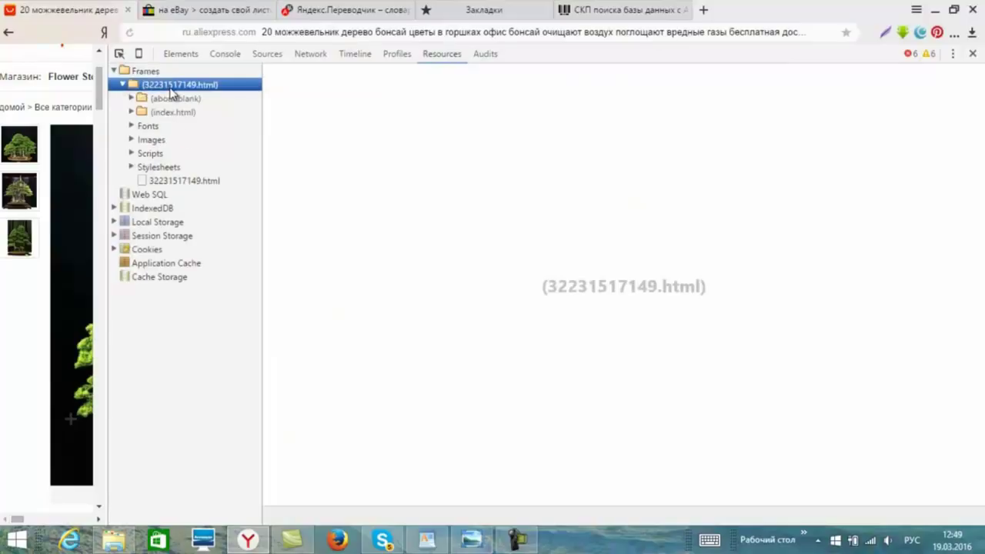
pyautogui.doubleClick(156, 142)
# - Look through the page's image resources for the full-size version of the main bonsai photo
pyautogui.click(165, 166)
pyautogui.click(168, 182)
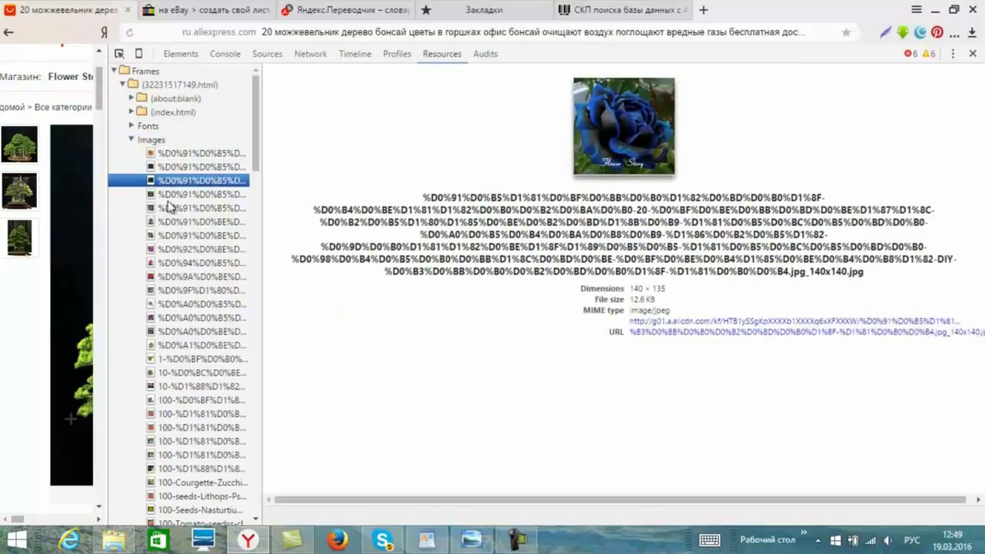
pyautogui.click(170, 194)
pyautogui.click(171, 208)
pyautogui.click(174, 236)
pyautogui.click(176, 262)
pyautogui.click(176, 276)
pyautogui.click(176, 290)
pyautogui.click(175, 304)
pyautogui.click(175, 317)
pyautogui.click(176, 333)
pyautogui.scroll(-3, 185, 400)
pyautogui.click(198, 461)
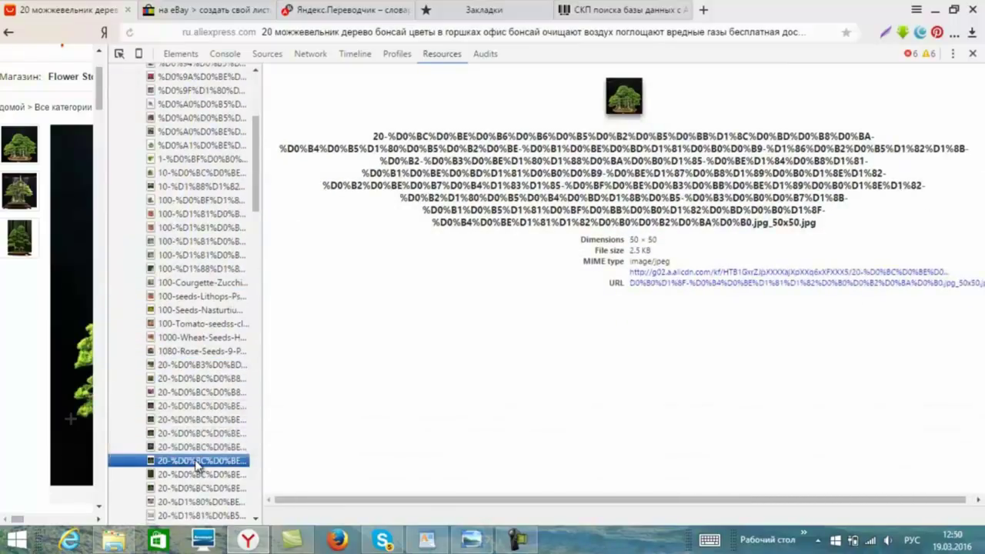
pyautogui.click(196, 478)
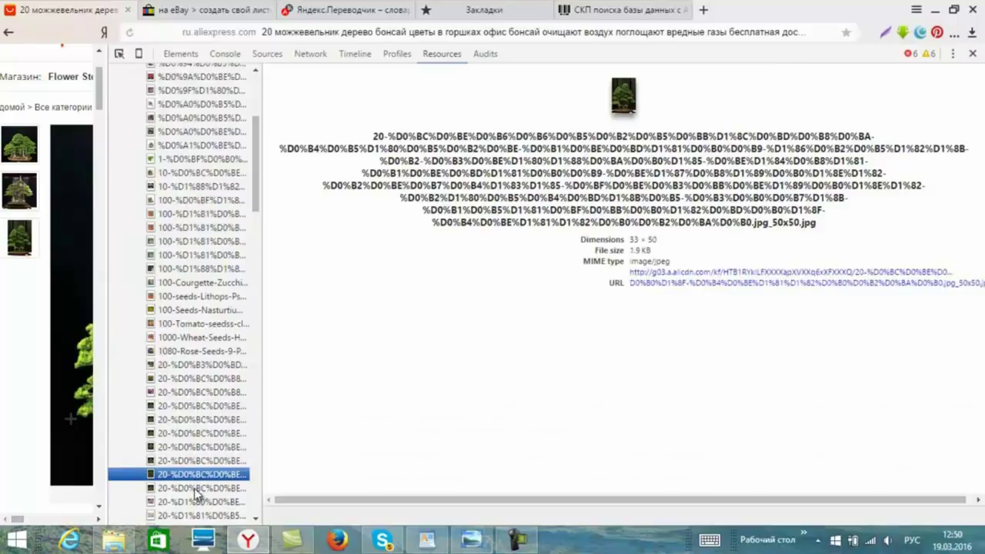
pyautogui.click(195, 490)
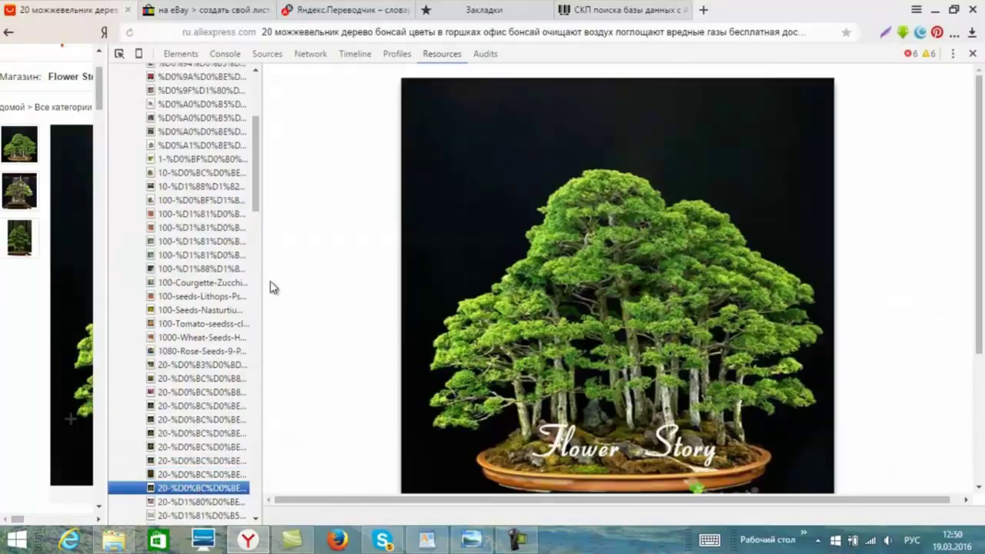
# - Open the 640x640 bonsai photo in its own tab, try saving it to the desktop as a JPEG, and close the photo and inspector
pyautogui.moveTo(983, 139); pyautogui.dragTo(983, 291)
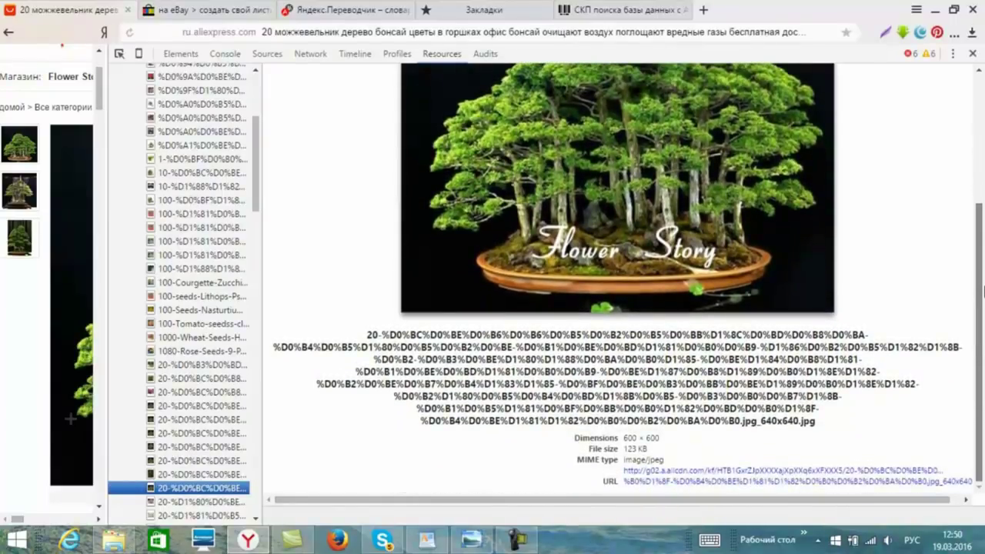
pyautogui.click(716, 483)
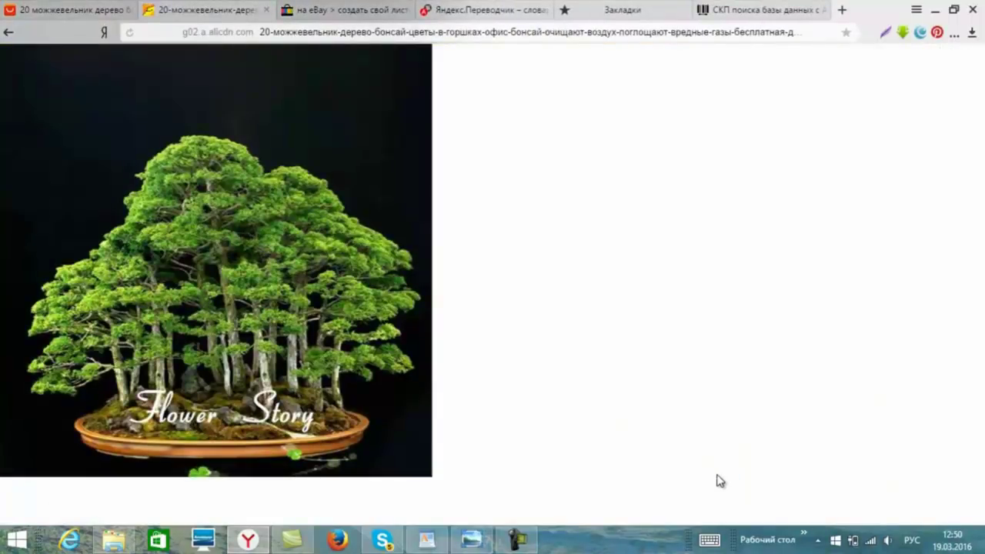
pyautogui.rightClick(190, 250)
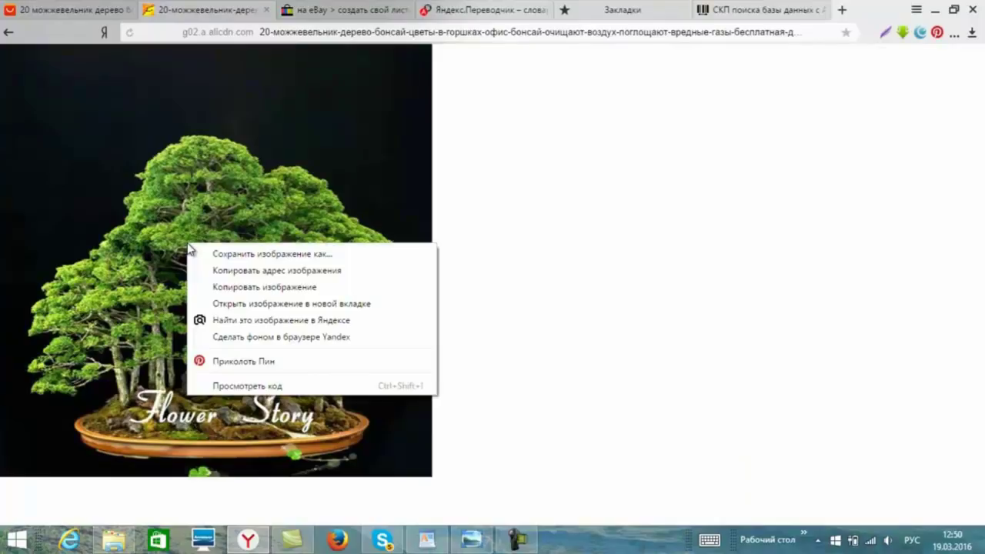
pyautogui.click(227, 258)
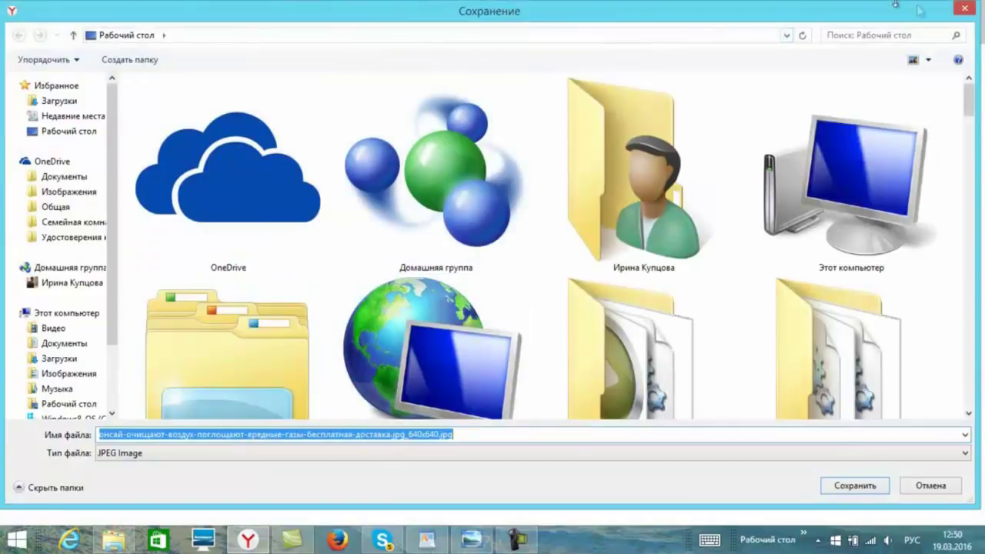
pyautogui.click(967, 11)
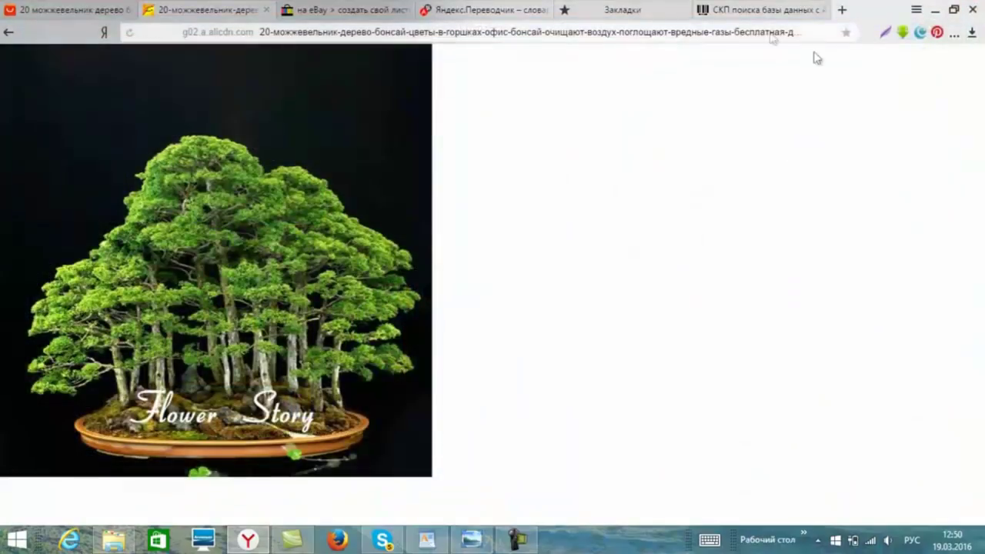
pyautogui.click(266, 11)
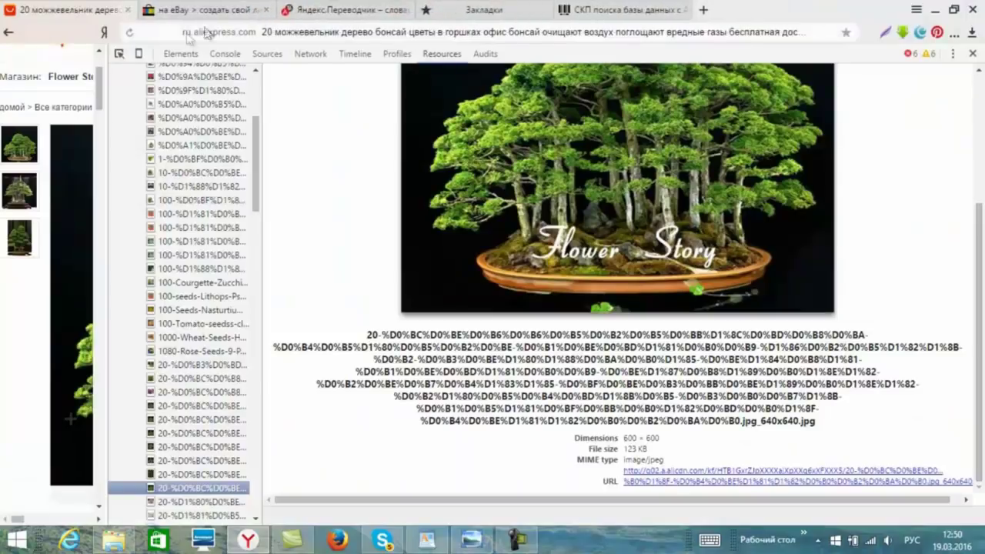
pyautogui.click(973, 53)
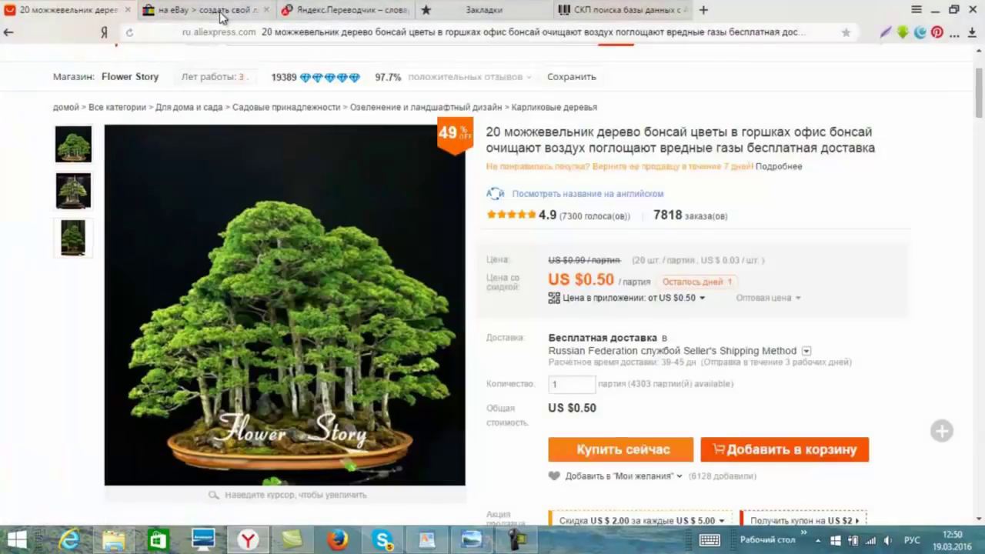
# - Switch to the eBay listing and upload the three juniper bonsai photos from the desktop to its picture uploader
pyautogui.click(221, 11)
pyautogui.click(67, 348)
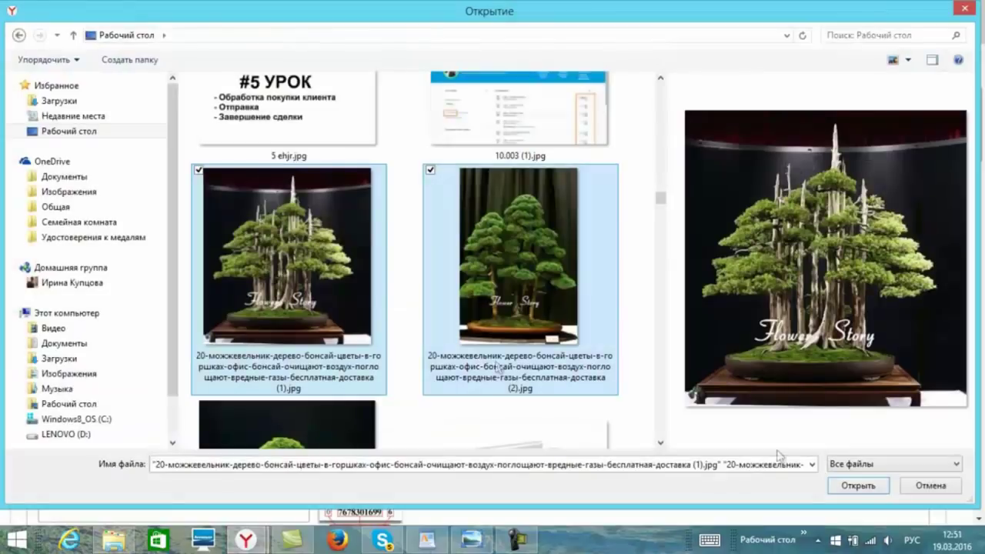
pyautogui.click(870, 493)
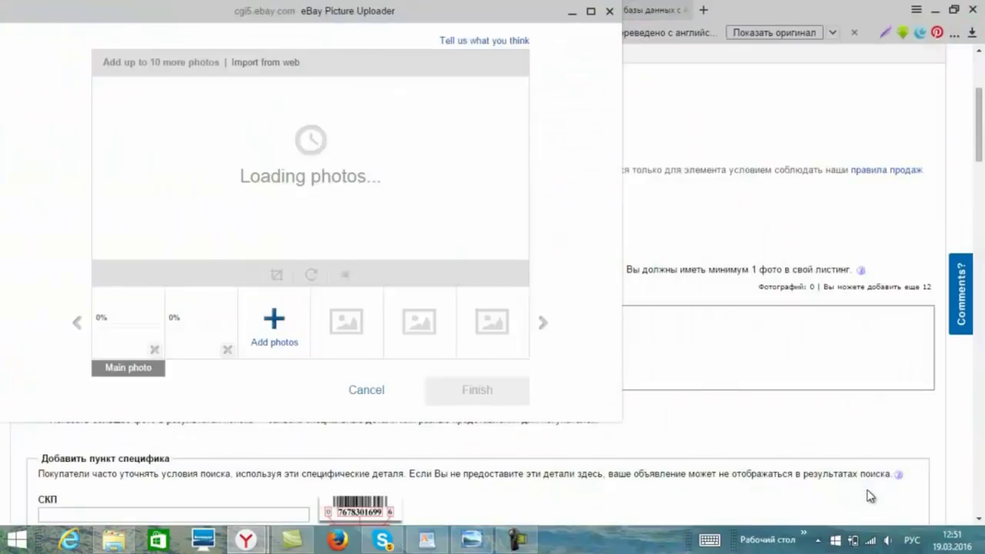
pyautogui.click(274, 322)
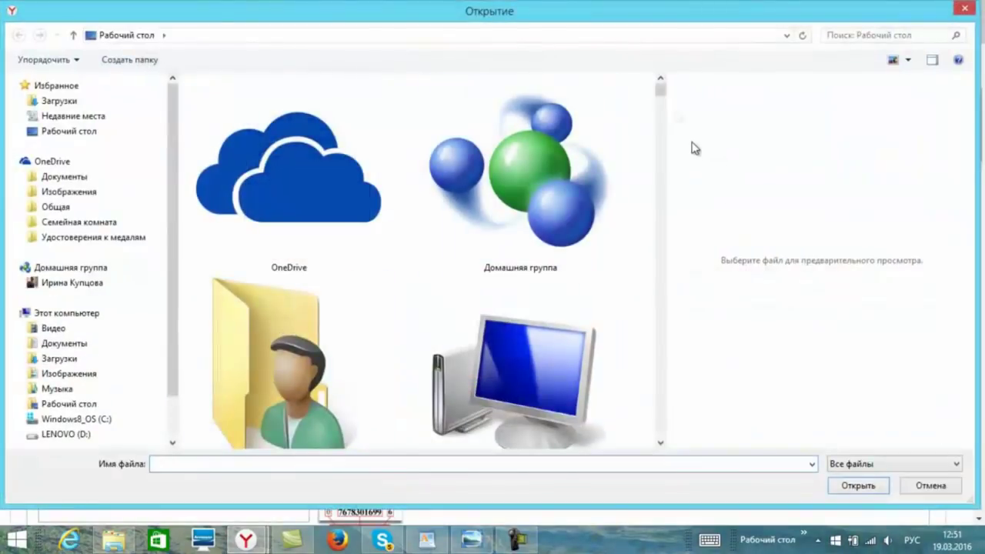
pyautogui.moveTo(659, 91); pyautogui.dragTo(682, 213)
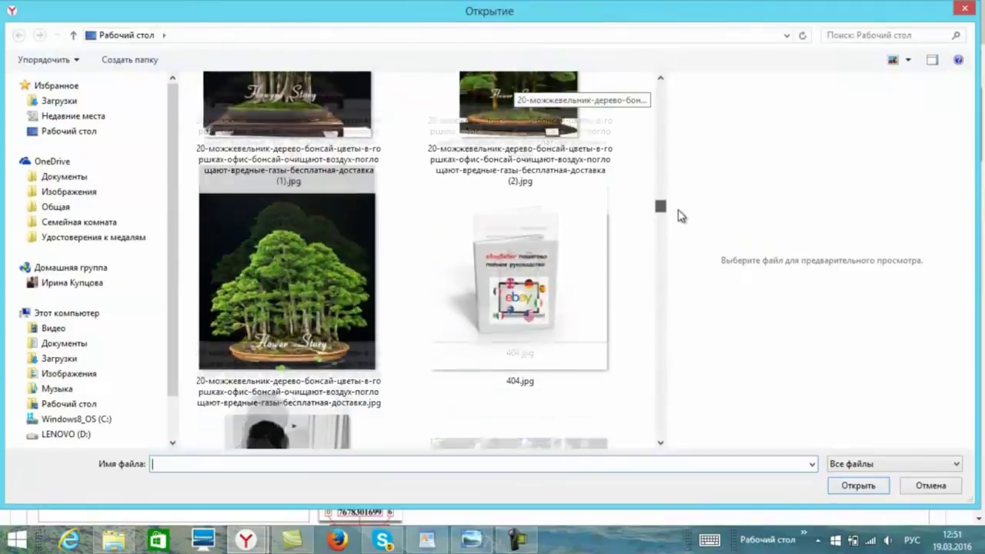
pyautogui.doubleClick(265, 278)
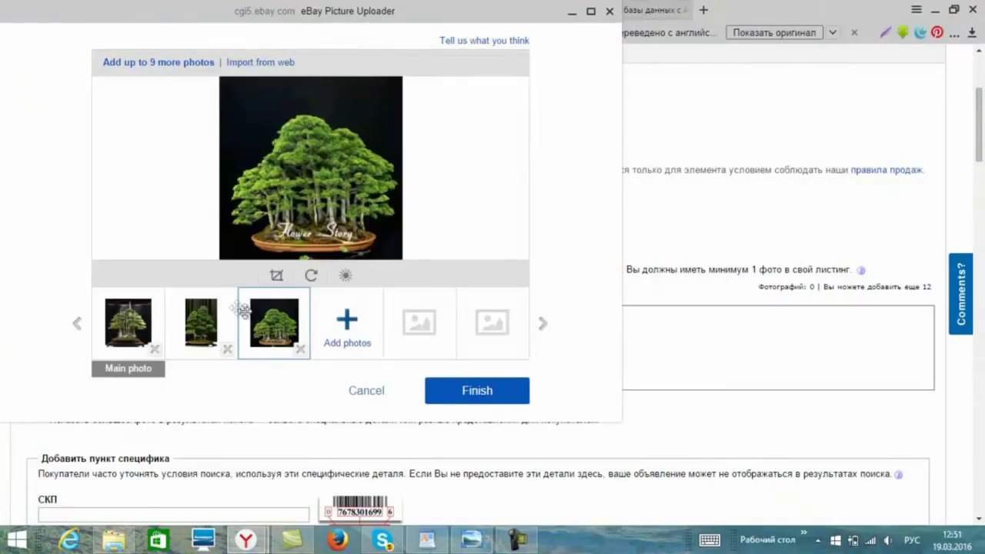
# - Preview each of the three uploaded bonsai photos and finish adding them to the listing
pyautogui.click(125, 326)
pyautogui.click(274, 326)
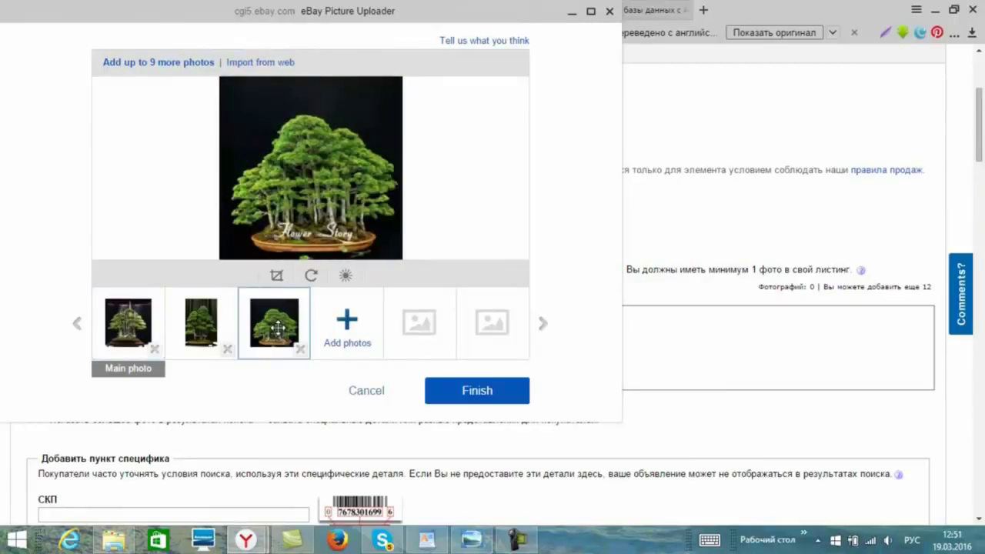
pyautogui.click(138, 321)
pyautogui.click(196, 325)
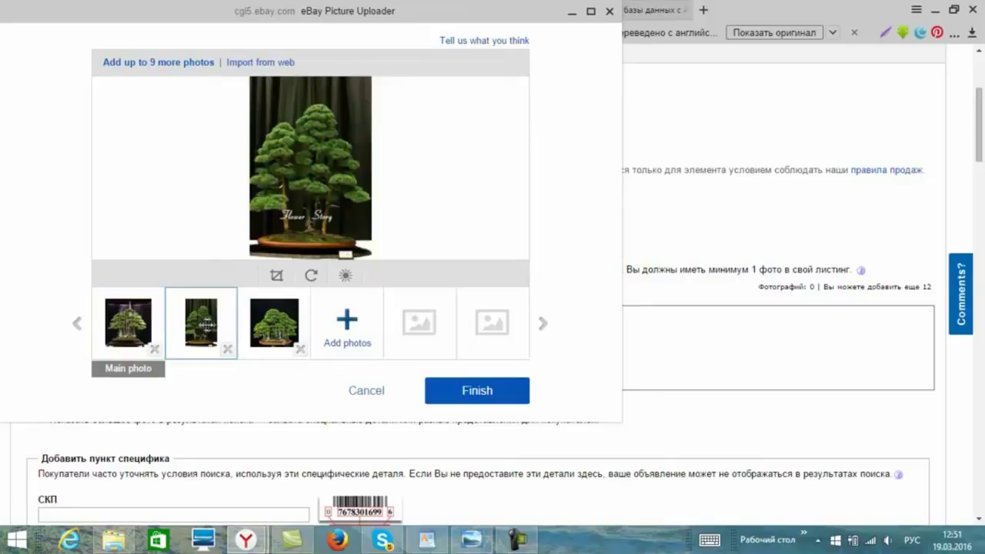
pyautogui.click(254, 329)
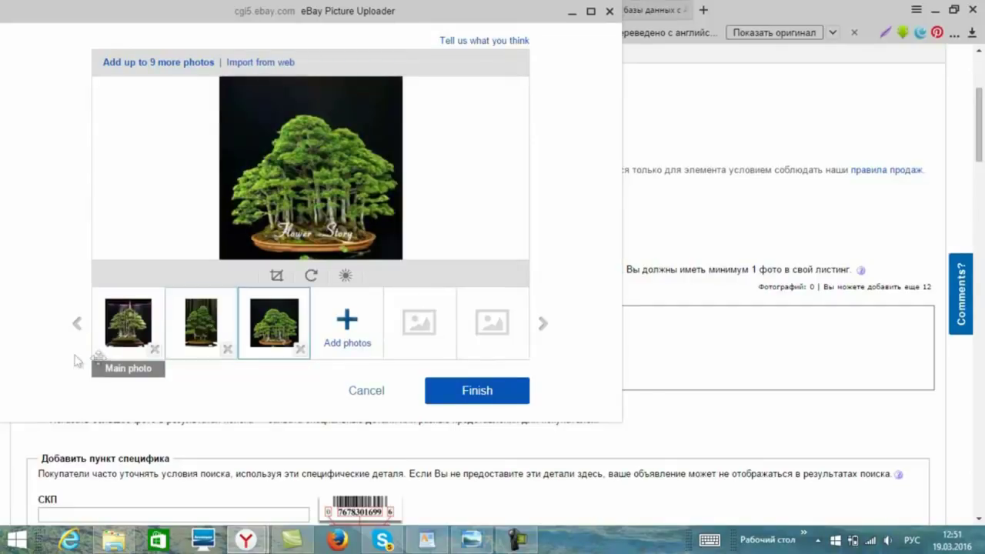
pyautogui.click(128, 329)
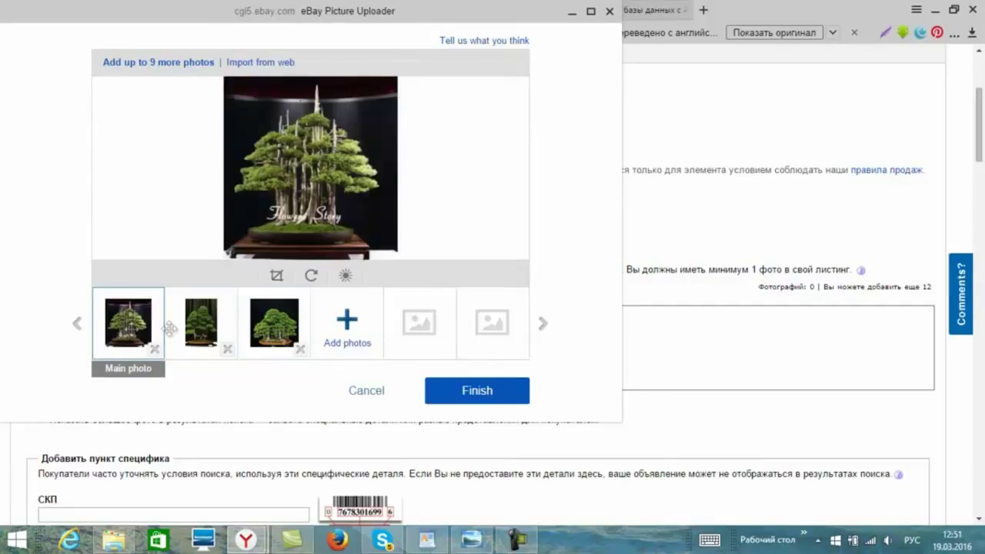
pyautogui.click(192, 323)
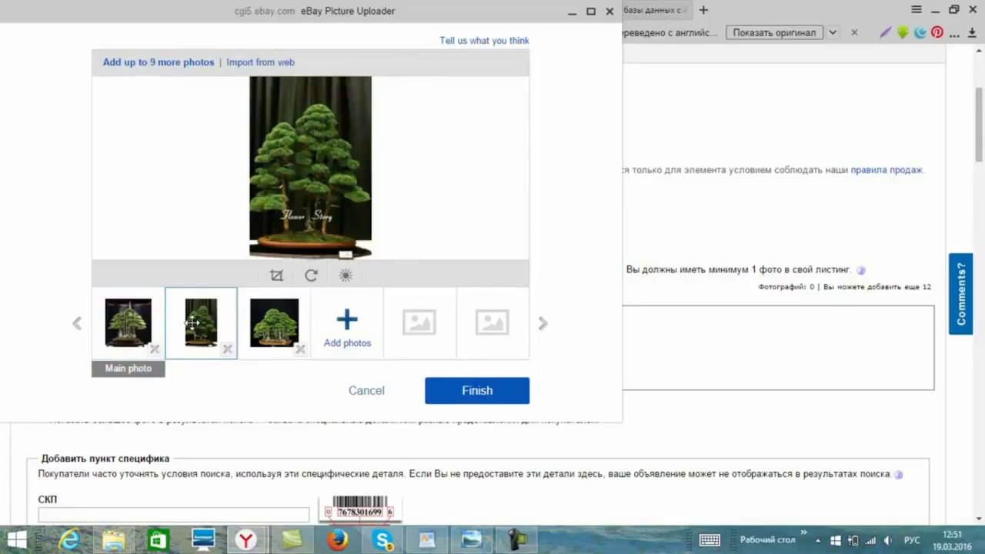
pyautogui.click(477, 391)
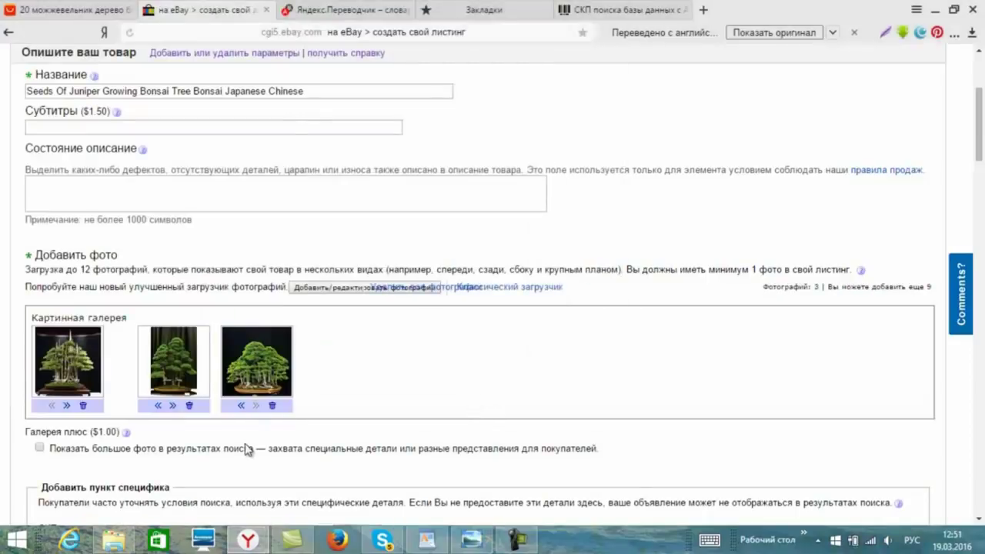
# - Try the second gallery photo in the main position and restore the original photo order
pyautogui.click(158, 406)
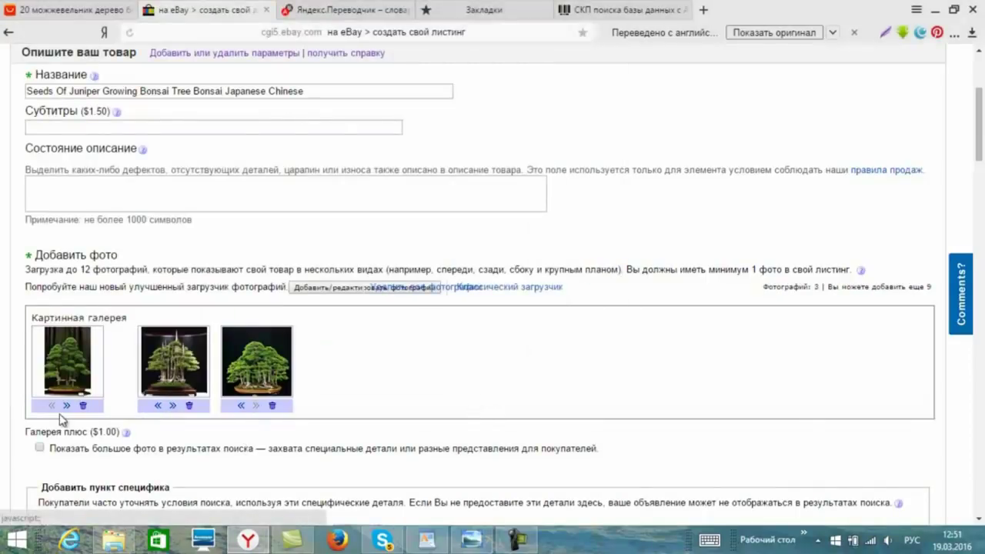
pyautogui.click(158, 406)
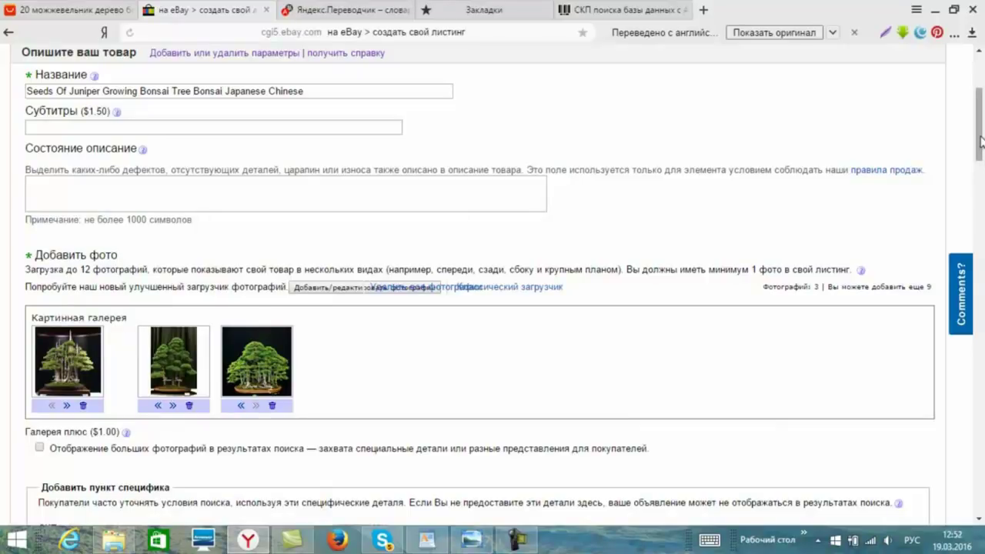
# - Examine the Gallery Plus option and the suggested entries for the UPC field in the item specifics
pyautogui.moveTo(981, 140); pyautogui.dragTo(982, 161)
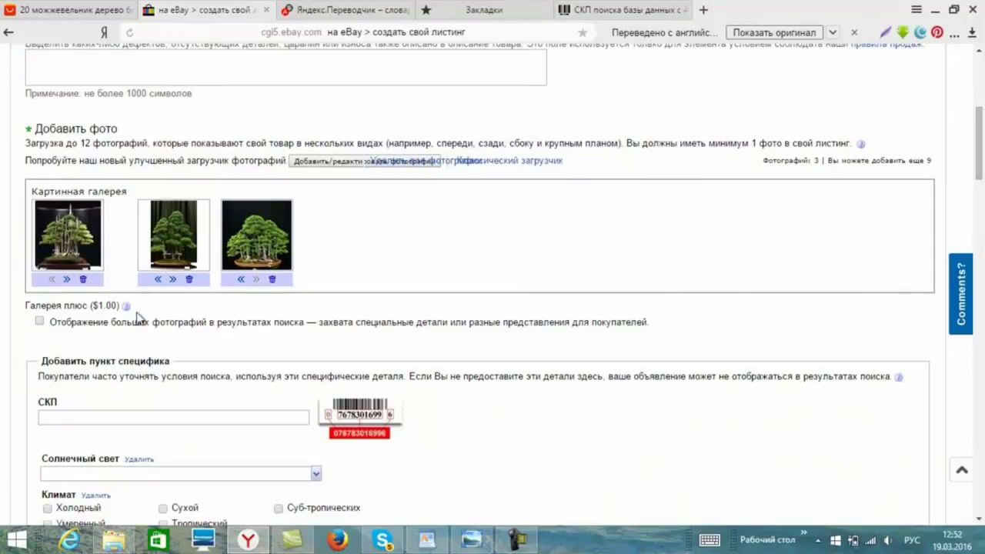
pyautogui.moveTo(36, 306); pyautogui.dragTo(116, 306)
pyautogui.click(91, 344)
pyautogui.moveTo(980, 172); pyautogui.dragTo(980, 206)
pyautogui.click(82, 229)
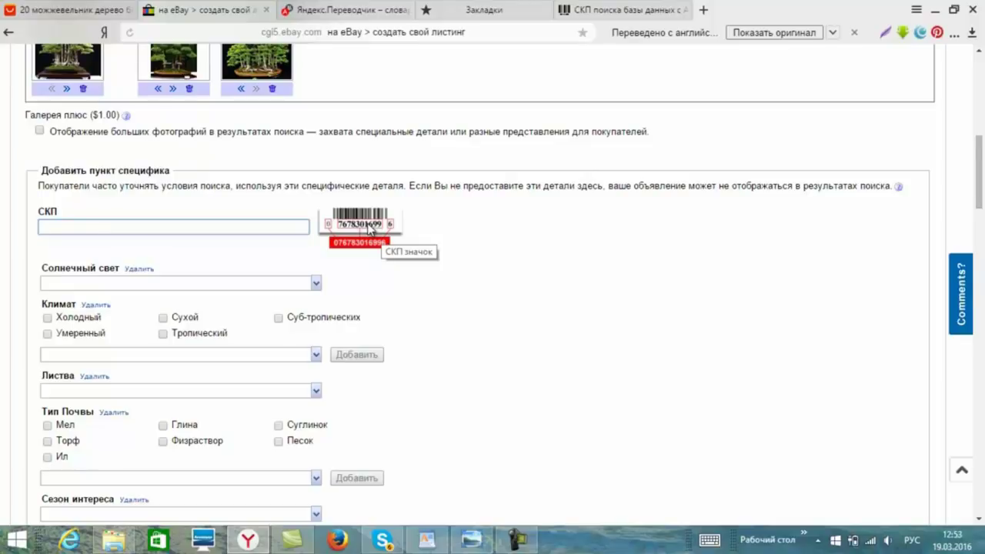
pyautogui.click(190, 226)
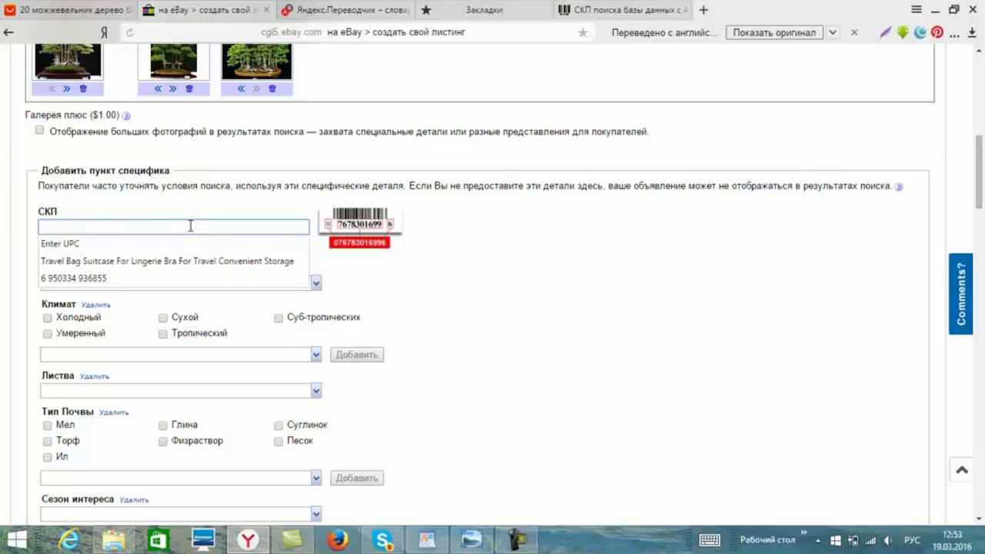
# - Set upcitemdb to search by product name and copy the English translation of "Семена Можжевельника Бонсай" from Yandex Translate
pyautogui.click(621, 11)
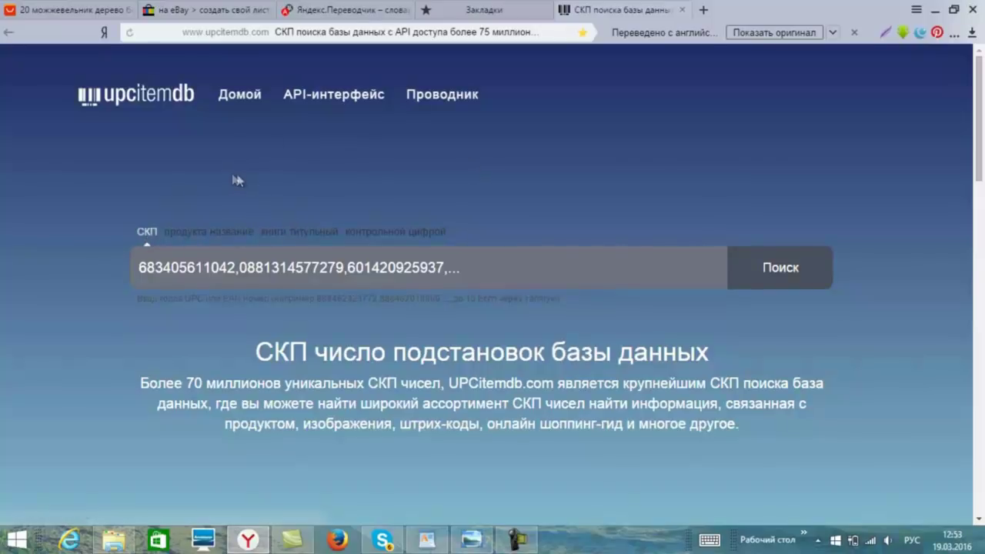
pyautogui.click(198, 234)
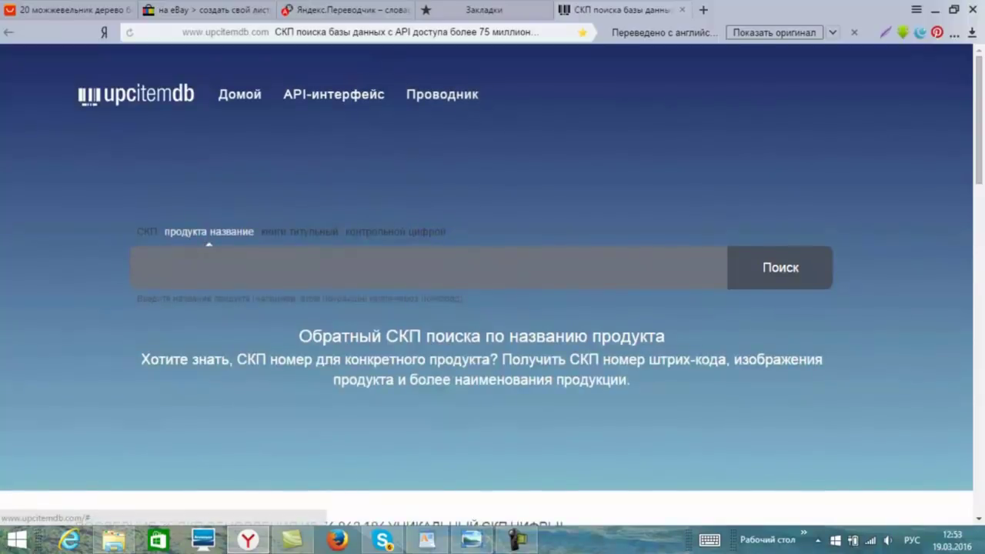
pyautogui.click(316, 10)
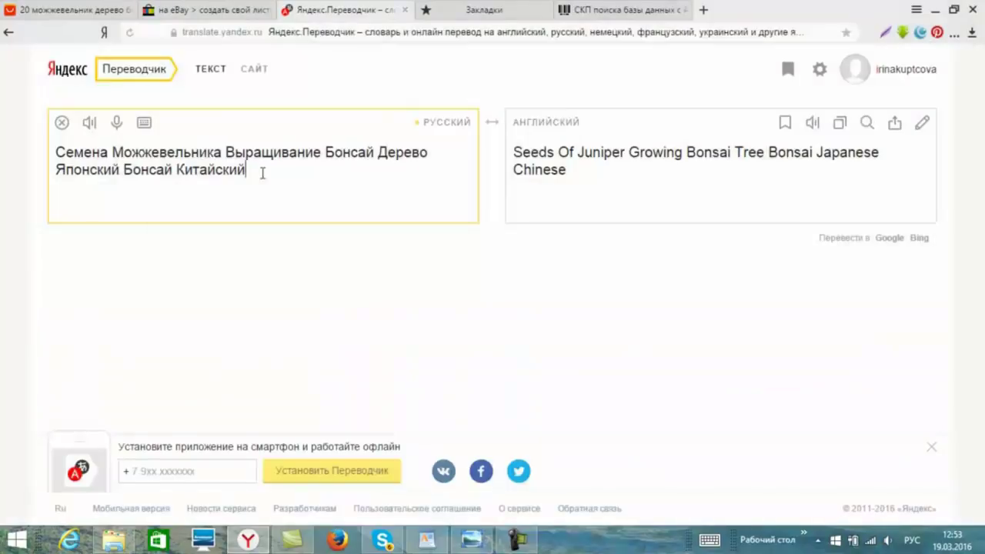
pyautogui.moveTo(227, 152); pyautogui.dragTo(277, 174)
pyautogui.press('BackSpace')
pyautogui.write('Бонсай')
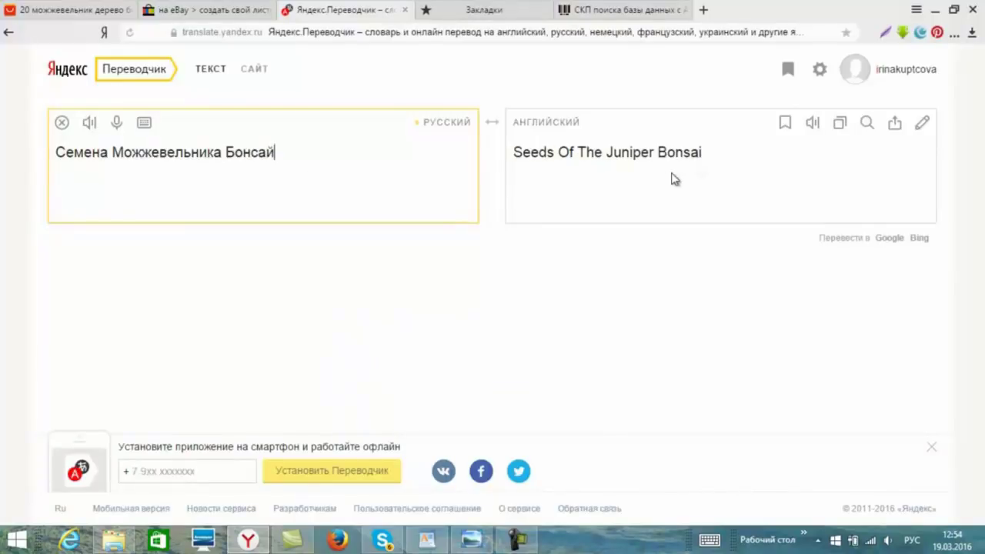
pyautogui.moveTo(726, 161); pyautogui.dragTo(519, 169)
pyautogui.hotkey('ctrl', 'c')
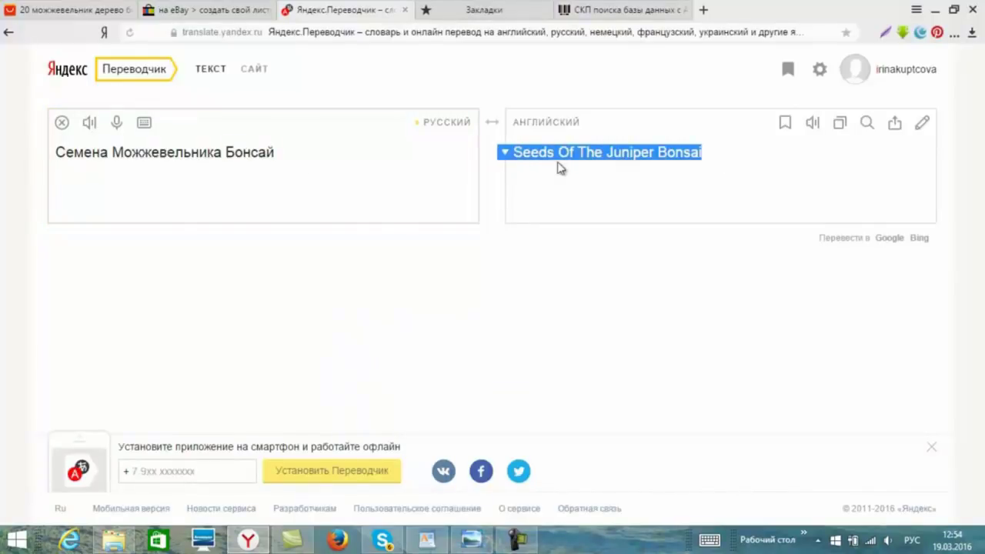
pyautogui.rightClick(573, 149)
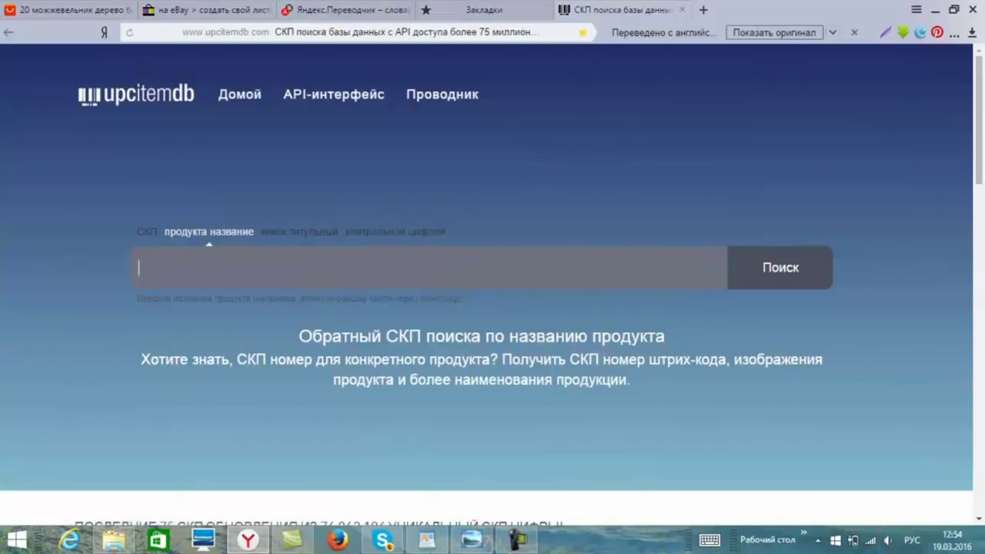
# - Search upcitemdb for the product name "Seeds Of The Juniper Bonsai" and look through the results
pyautogui.rightClick(312, 282)
pyautogui.click(352, 374)
pyautogui.click(774, 273)
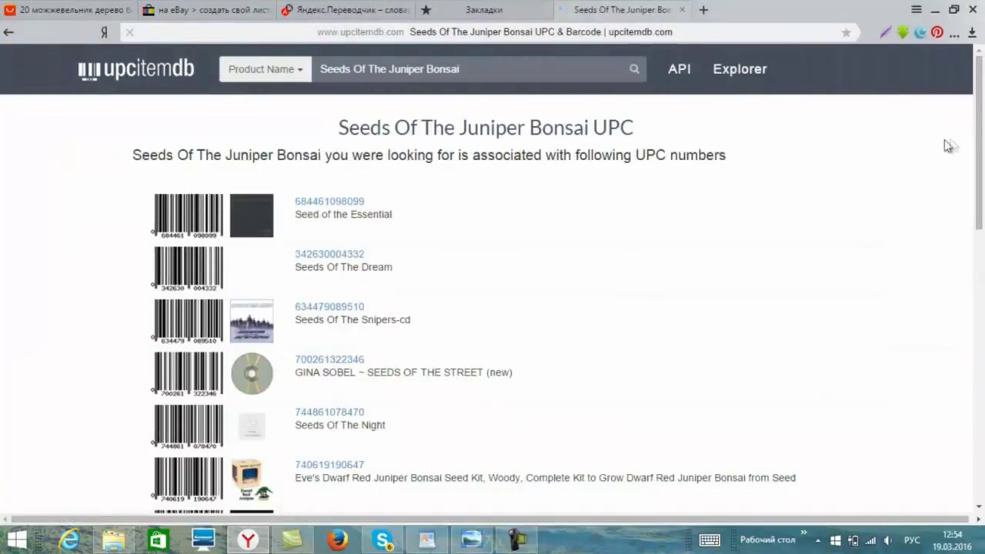
pyautogui.scroll(-3, 980, 168)
pyautogui.moveTo(981, 167); pyautogui.dragTo(980, 261)
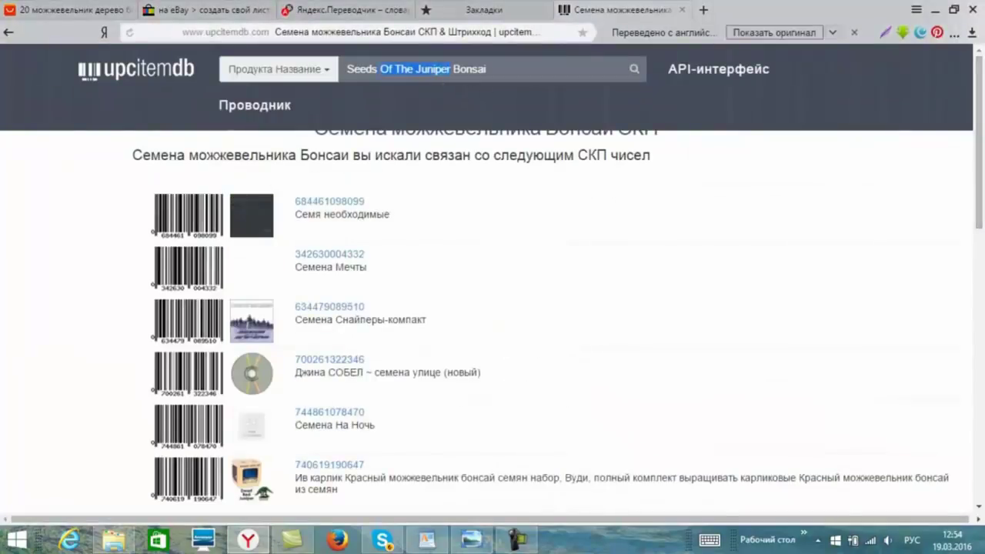
# - Shorten the product name query to "Seeds Bonsai" and run the search again
pyautogui.press('BackSpace')
pyautogui.press('BackSpace')
pyautogui.press('BackSpace')
pyautogui.press('BackSpace')
pyautogui.press('BackSpace')
pyautogui.press('BackSpace')
pyautogui.press('BackSpace')
pyautogui.press('BackSpace')
pyautogui.press('BackSpace')
pyautogui.press('BackSpace')
pyautogui.press('BackSpace')
pyautogui.press('BackSpace')
pyautogui.press('BackSpace')
pyautogui.press('BackSpace')
pyautogui.press('BackSpace')
pyautogui.press('Return')
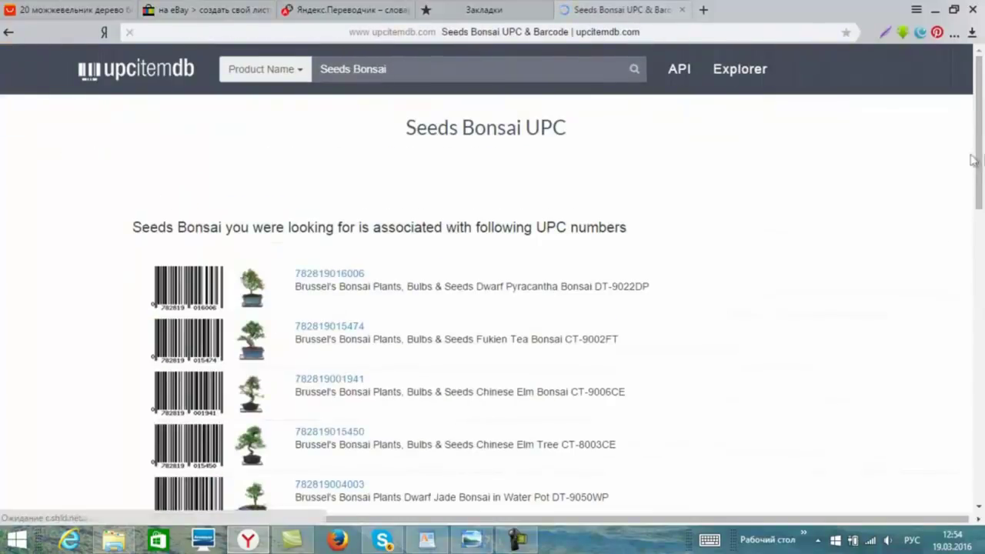
# - Look through the "Seeds Bonsai" result pages for an item resembling the juniper bonsai seeds
pyautogui.moveTo(976, 162); pyautogui.dragTo(980, 375)
pyautogui.click(517, 465)
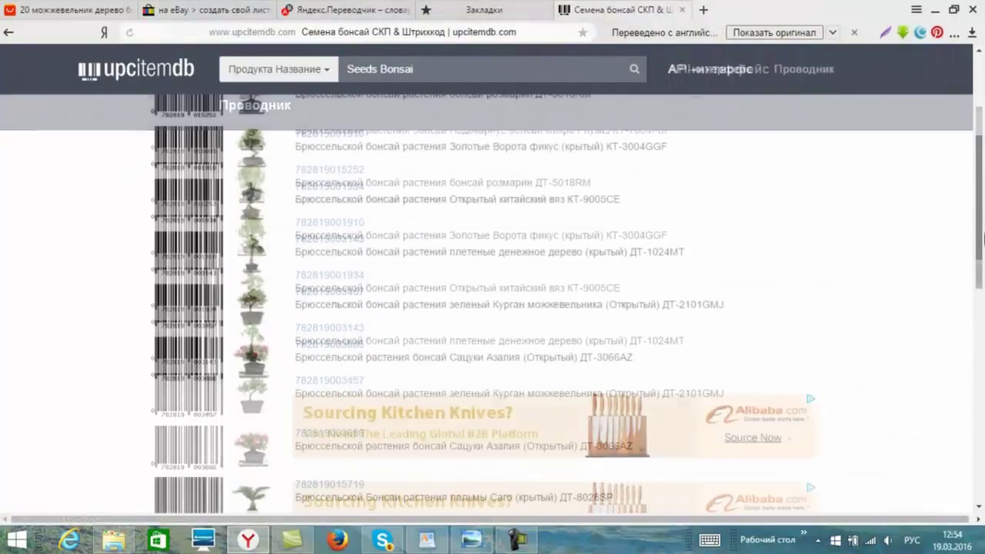
pyautogui.moveTo(983, 239); pyautogui.dragTo(979, 322)
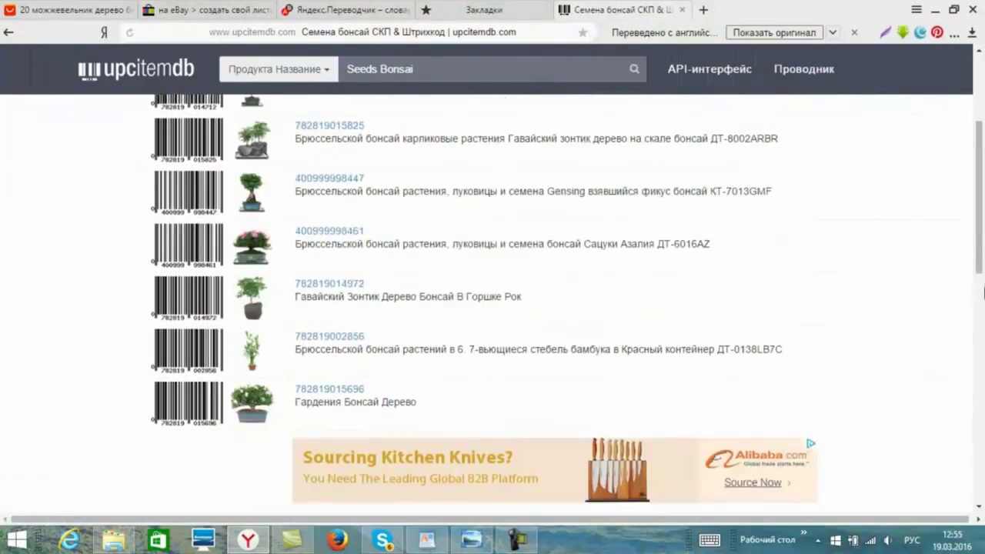
pyautogui.moveTo(980, 266); pyautogui.dragTo(982, 428)
pyautogui.click(585, 444)
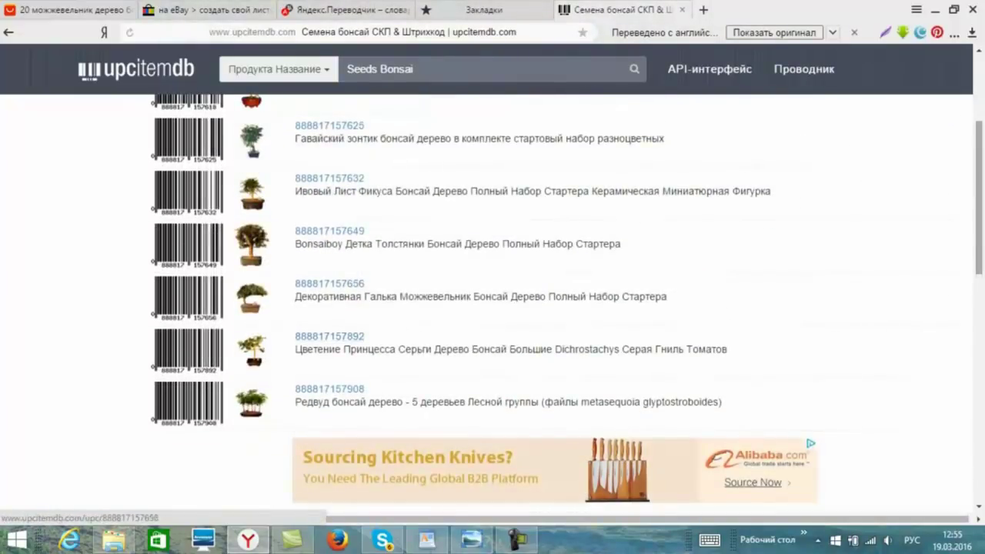
# - View the enlarged picture of the Redwood Bonsai Tree - 5 Tree Forest Group entry and return to results page 1-15
pyautogui.click(329, 389)
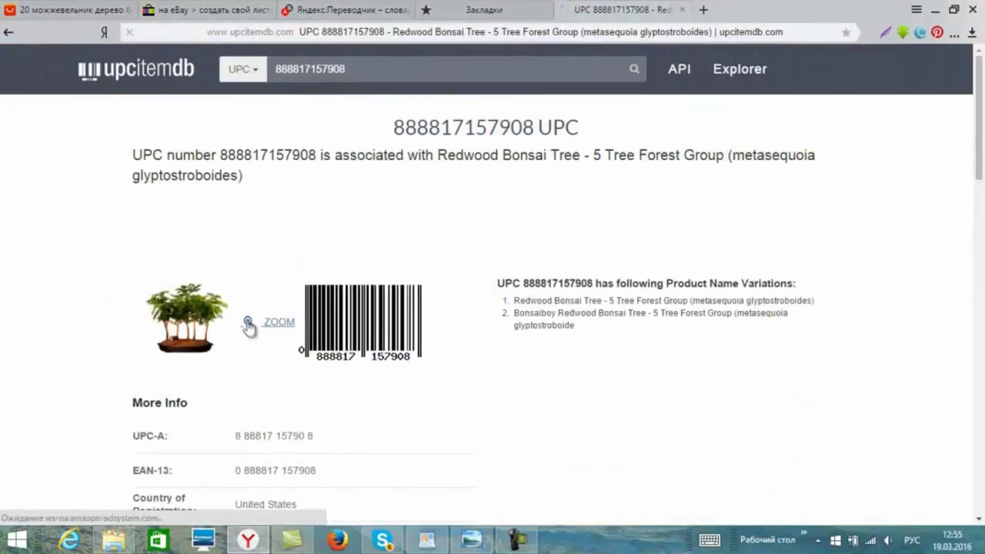
pyautogui.click(248, 323)
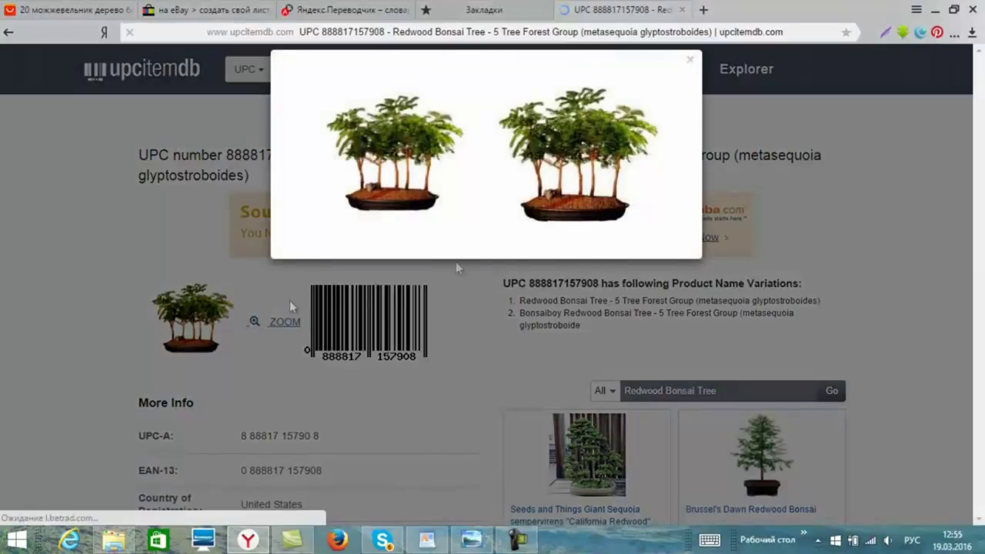
pyautogui.click(692, 116)
pyautogui.click(7, 34)
pyautogui.moveTo(980, 259); pyautogui.dragTo(978, 399)
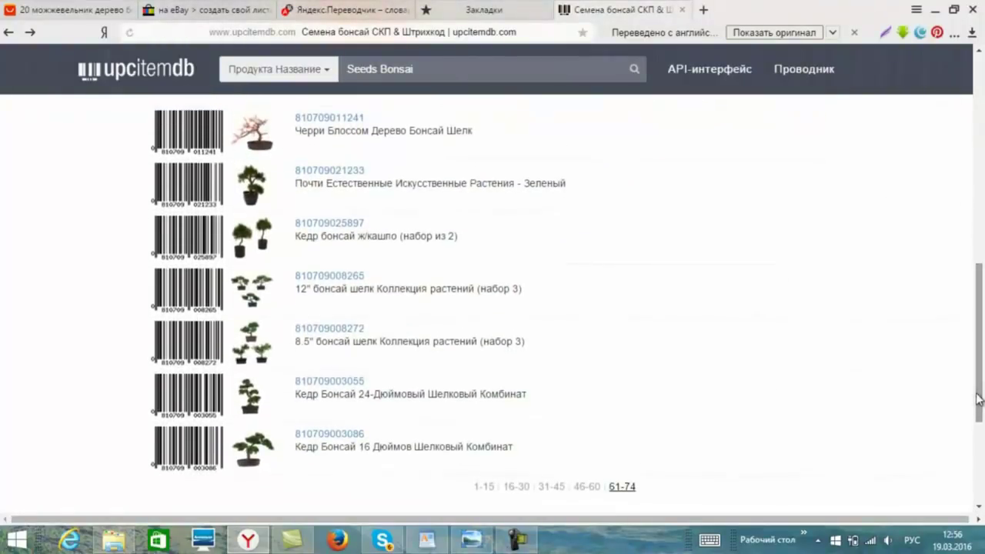
pyautogui.click(483, 488)
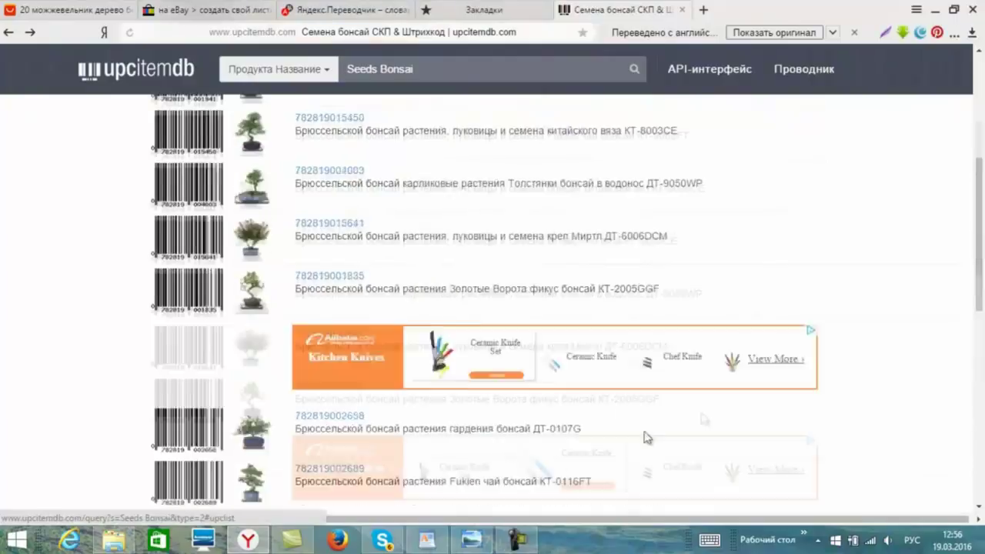
# - In the eBay listing, set the sunlight to Полутень and the climate to Суб-тропических, Тропический and Умеренный
pyautogui.click(216, 9)
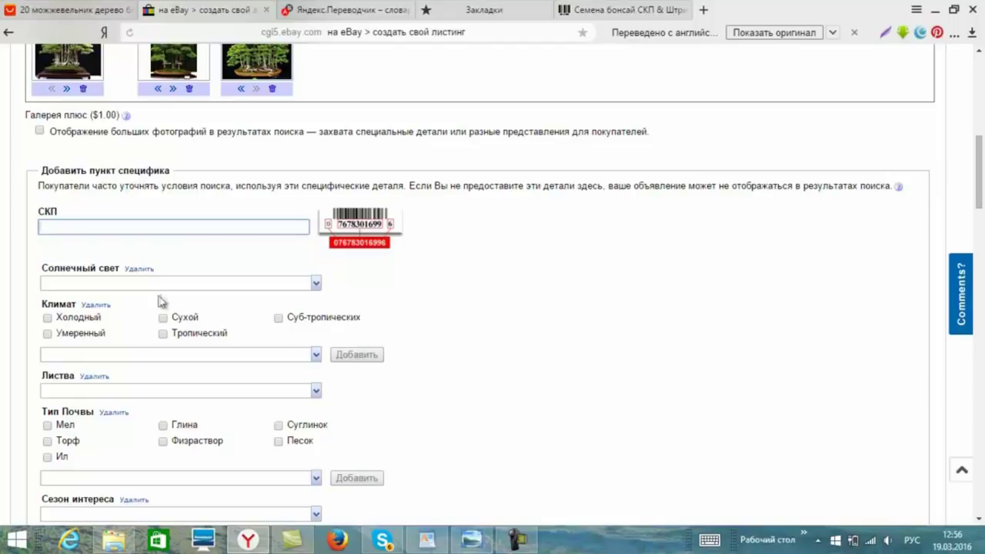
pyautogui.click(316, 284)
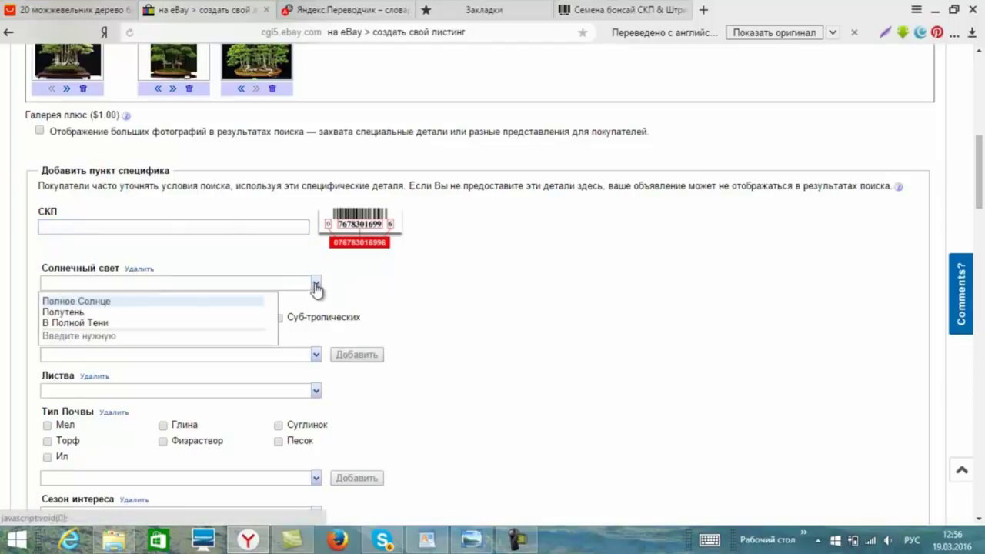
pyautogui.click(180, 314)
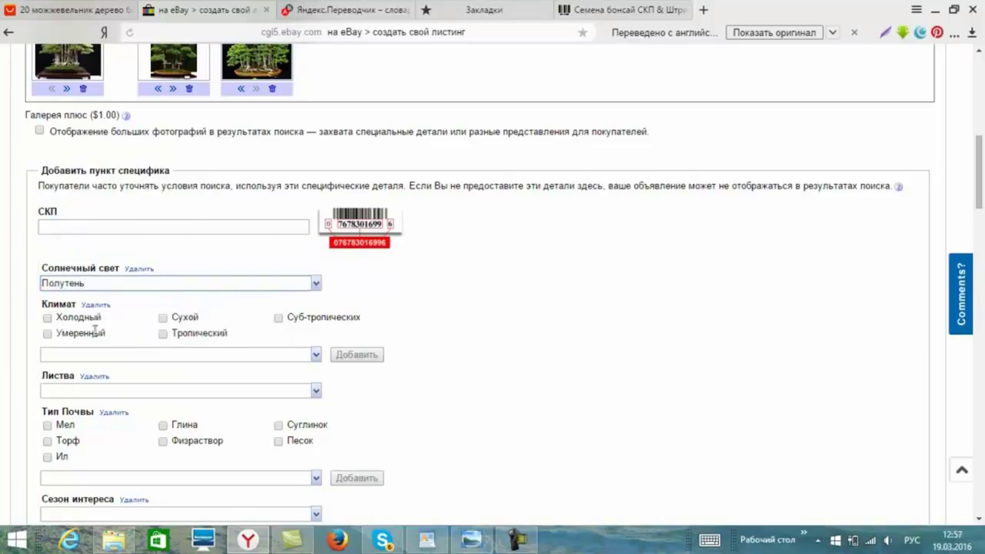
pyautogui.click(277, 317)
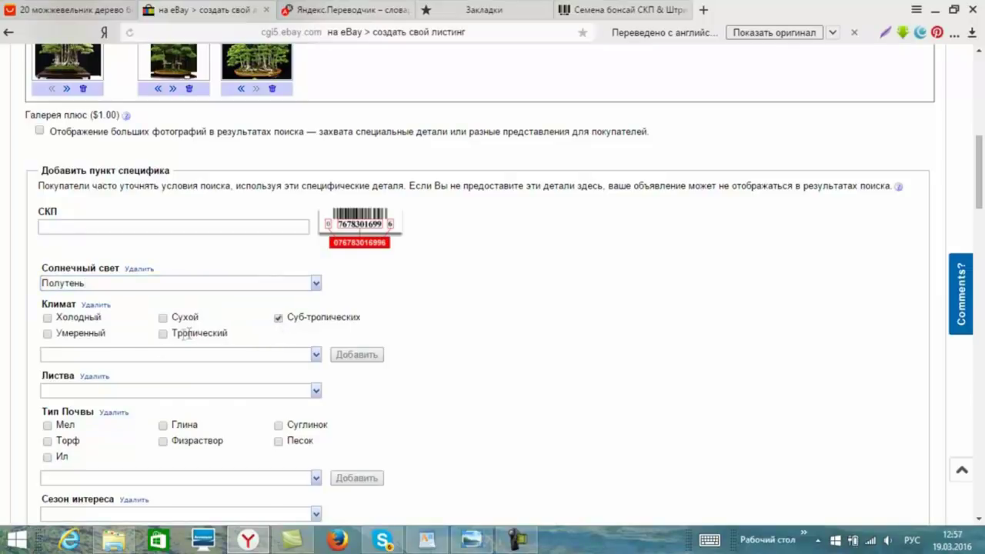
pyautogui.click(163, 333)
pyautogui.click(47, 333)
# - Set the foliage to Evergreen (Вечнозеленые) and the soil type to Торф and Песок
pyautogui.moveTo(981, 157); pyautogui.dragTo(983, 173)
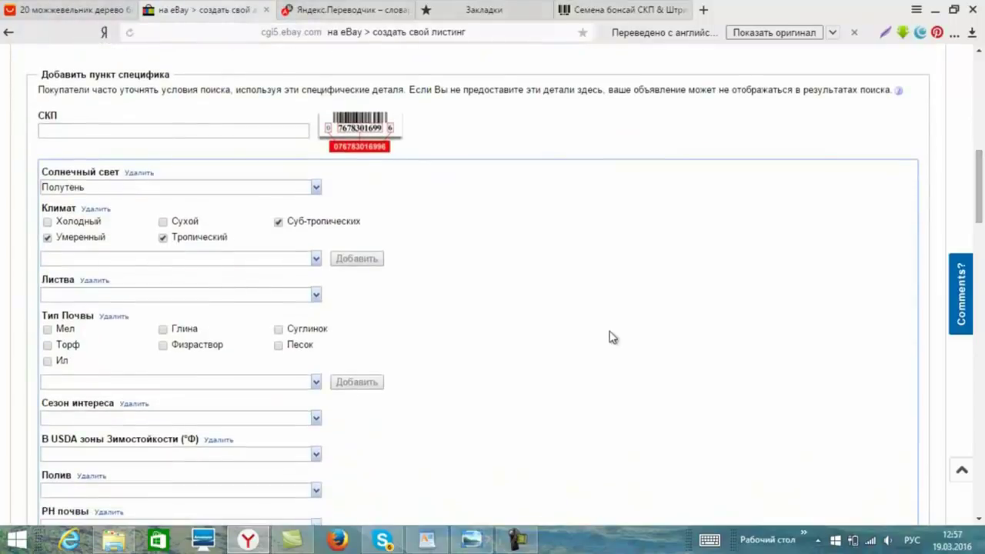
pyautogui.click(316, 299)
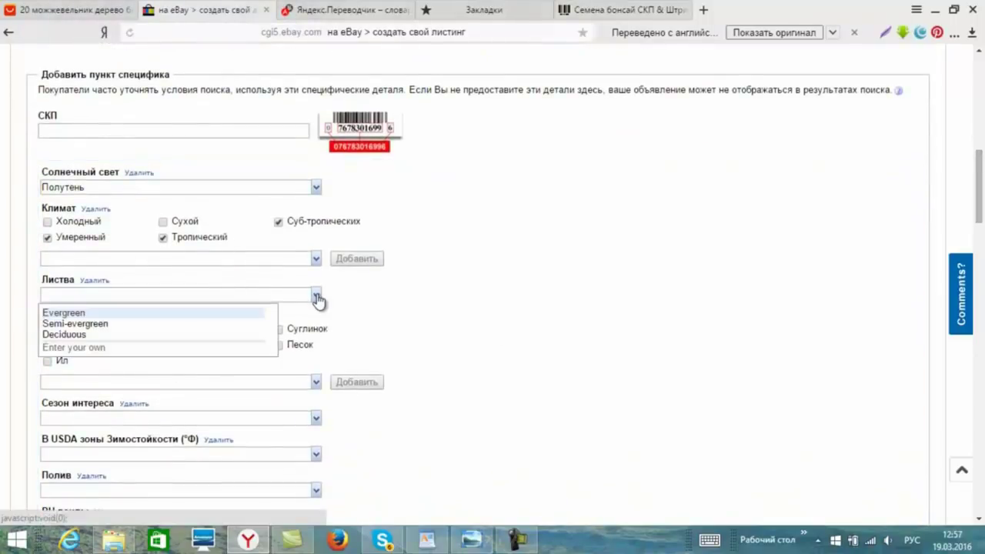
pyautogui.click(254, 312)
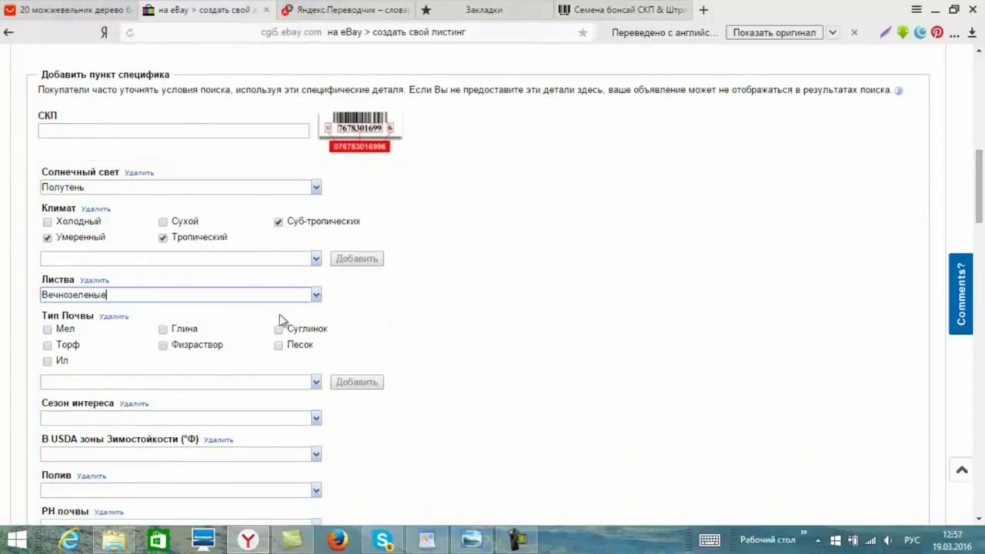
pyautogui.click(47, 345)
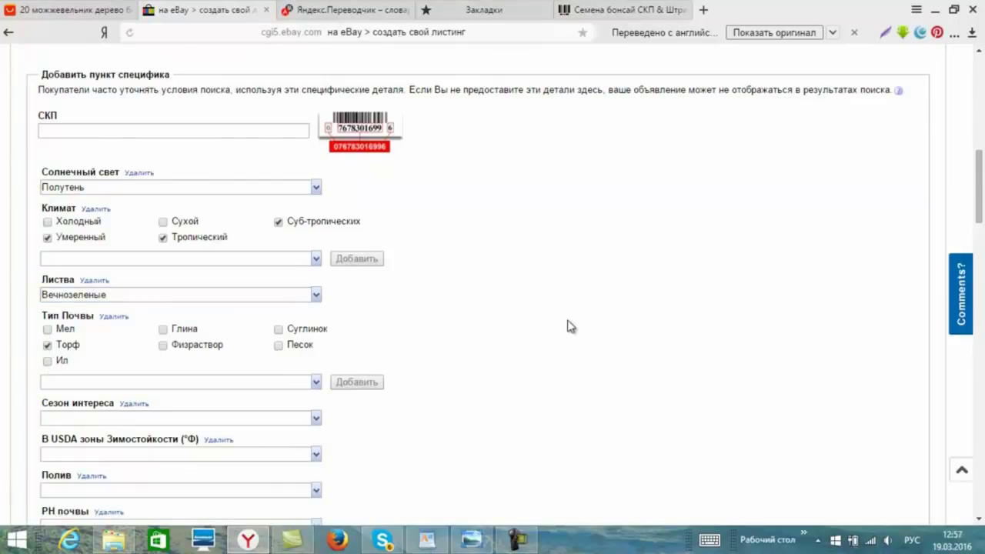
pyautogui.click(279, 345)
# - Examine the available options for the season of interest and the USDA hardiness zone without choosing any
pyautogui.click(315, 425)
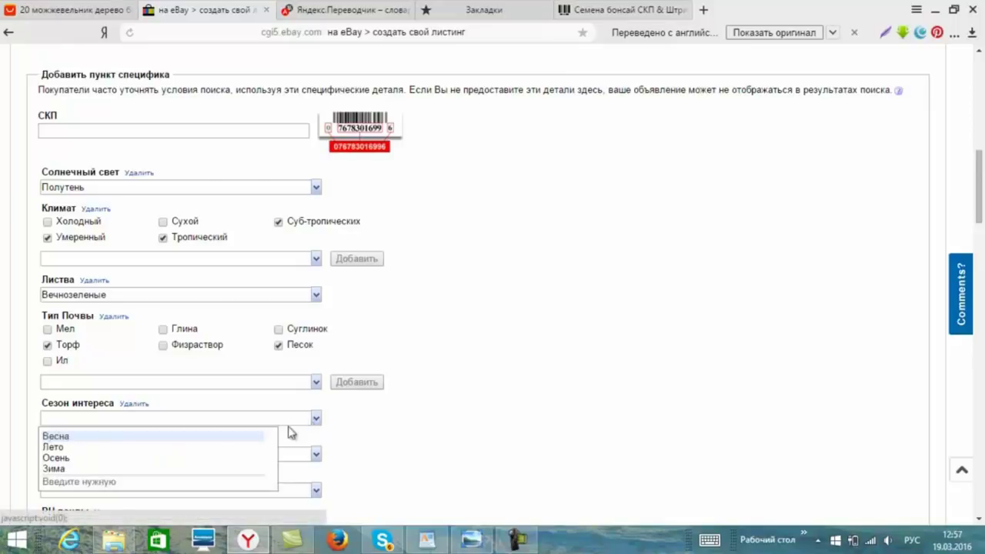
pyautogui.click(477, 416)
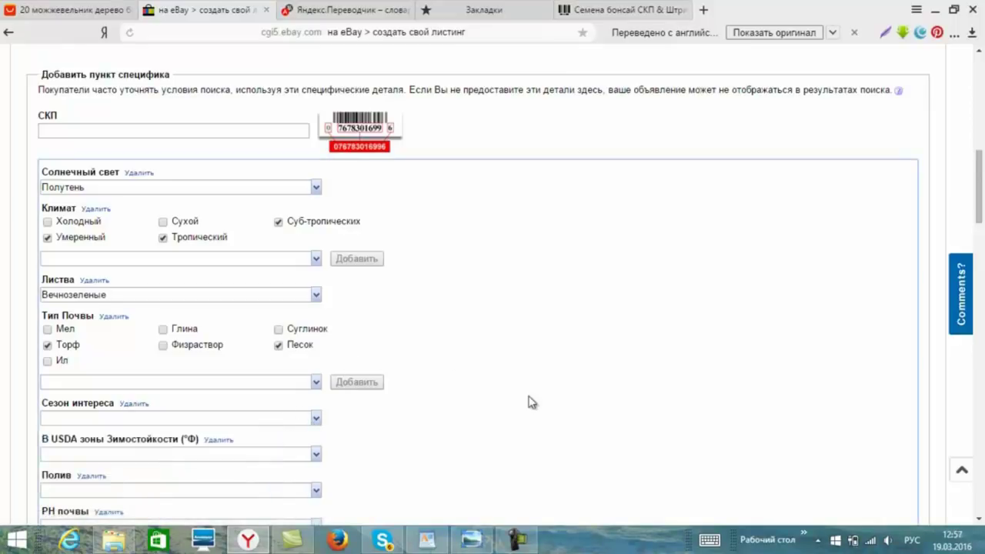
pyautogui.click(317, 455)
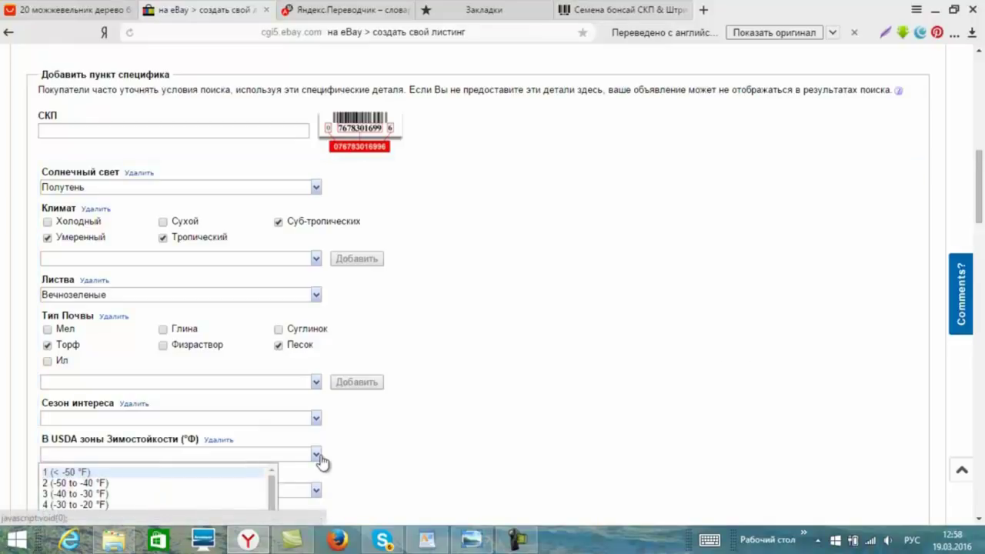
pyautogui.click(524, 409)
# - Set the watering to Средний and the soil pH to Neutral (Нейтральный)
pyautogui.scroll(-2, 952, 268)
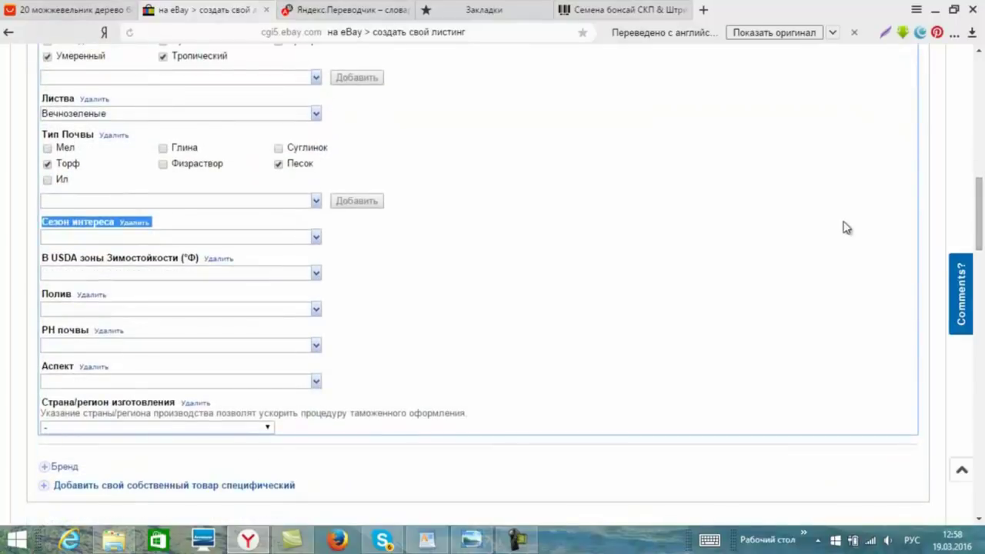
pyautogui.click(317, 311)
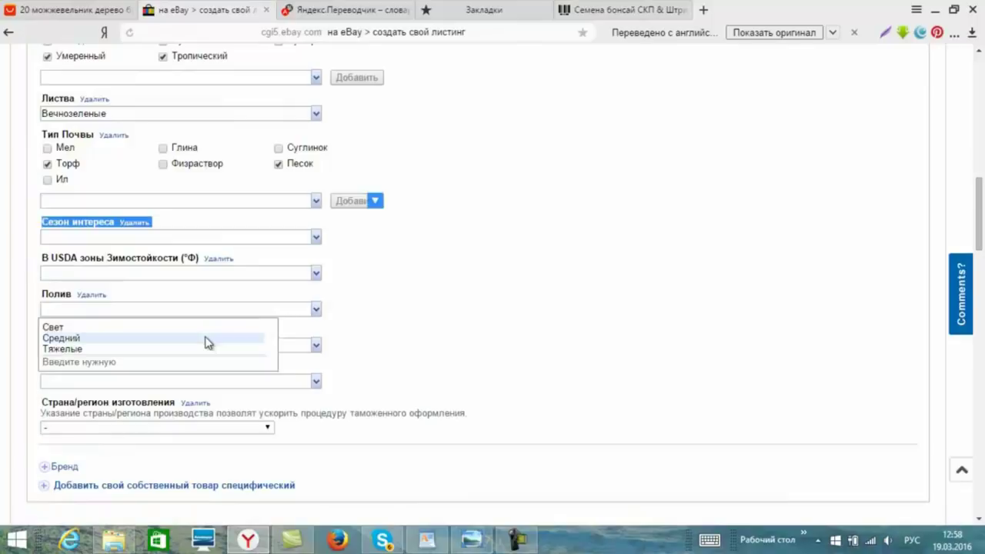
pyautogui.click(206, 339)
pyautogui.click(316, 345)
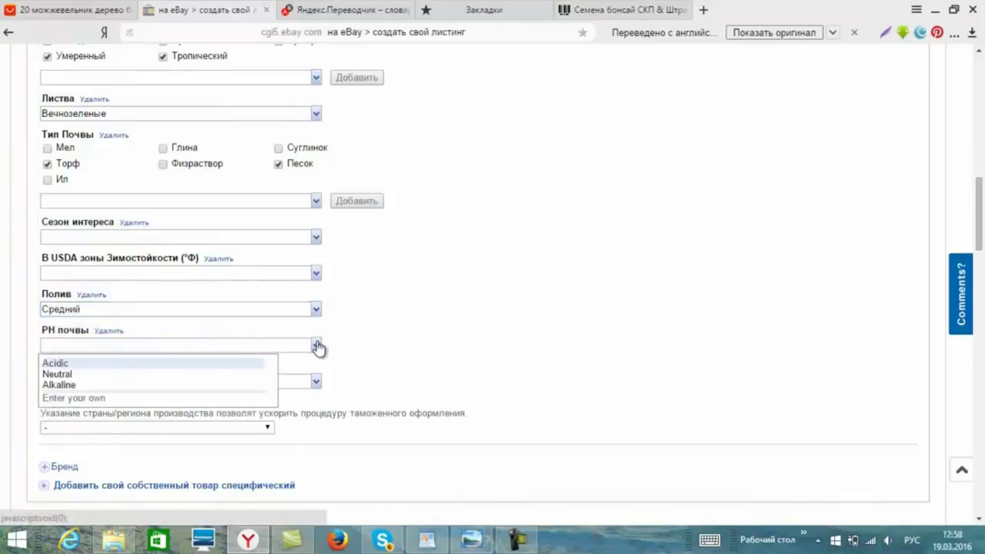
pyautogui.click(224, 374)
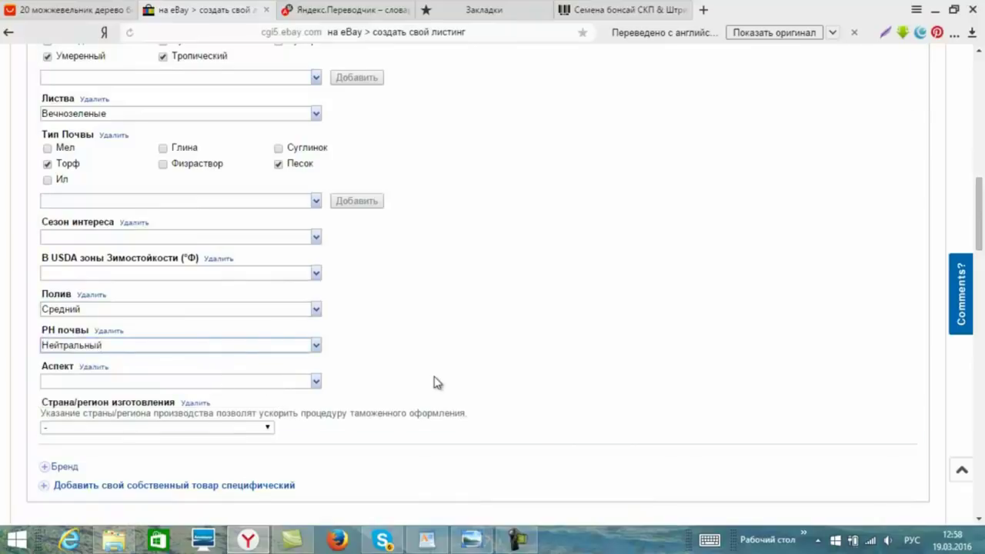
# - Check the available options for Аспект without choosing any, and set the country of manufacture to Китай
pyautogui.click(315, 382)
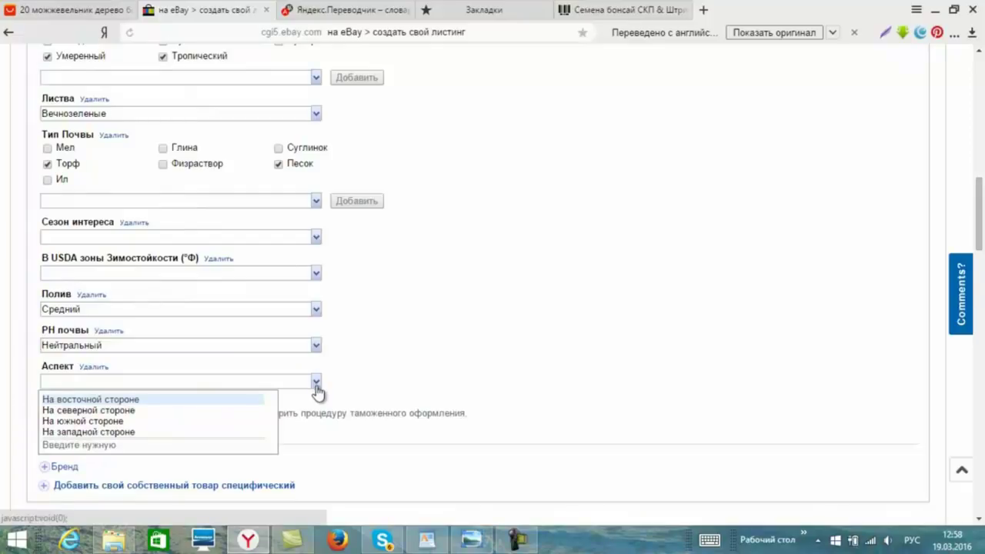
pyautogui.click(443, 367)
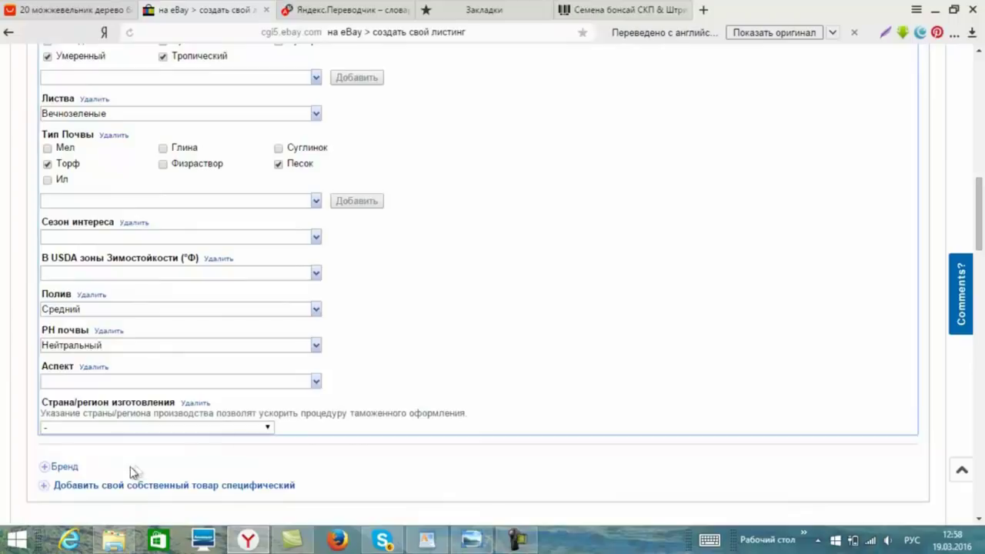
pyautogui.click(270, 429)
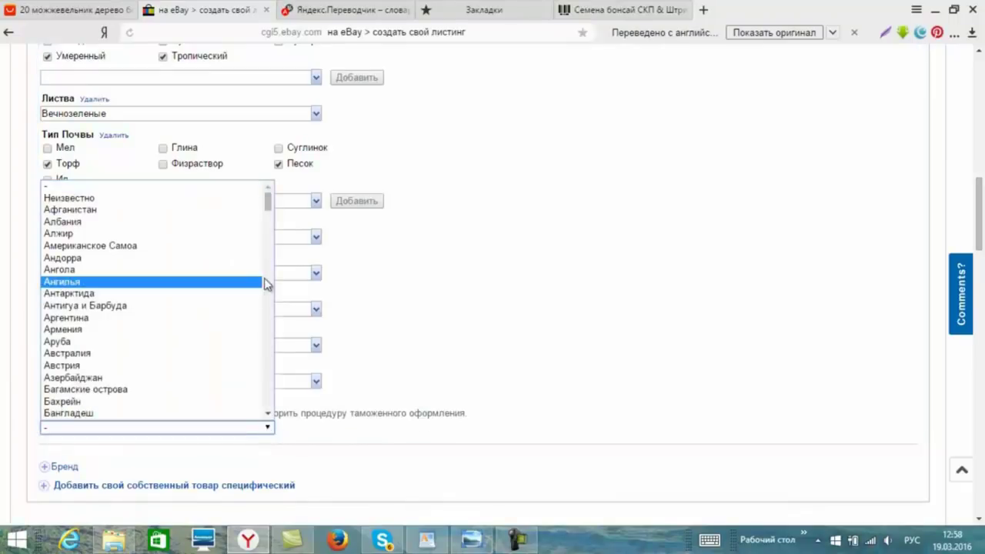
pyautogui.moveTo(271, 205); pyautogui.dragTo(267, 235)
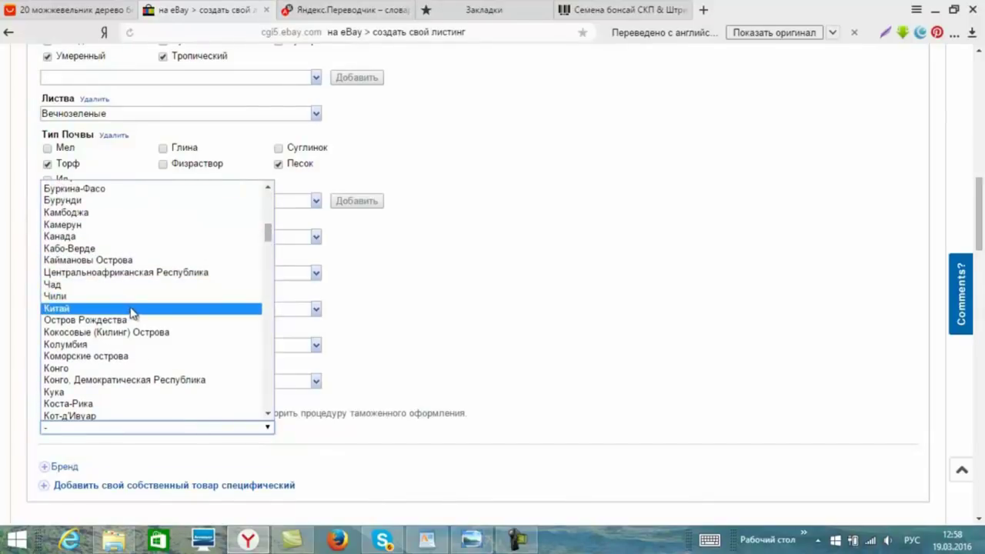
pyautogui.click(132, 309)
pyautogui.scroll(-3, 981, 242)
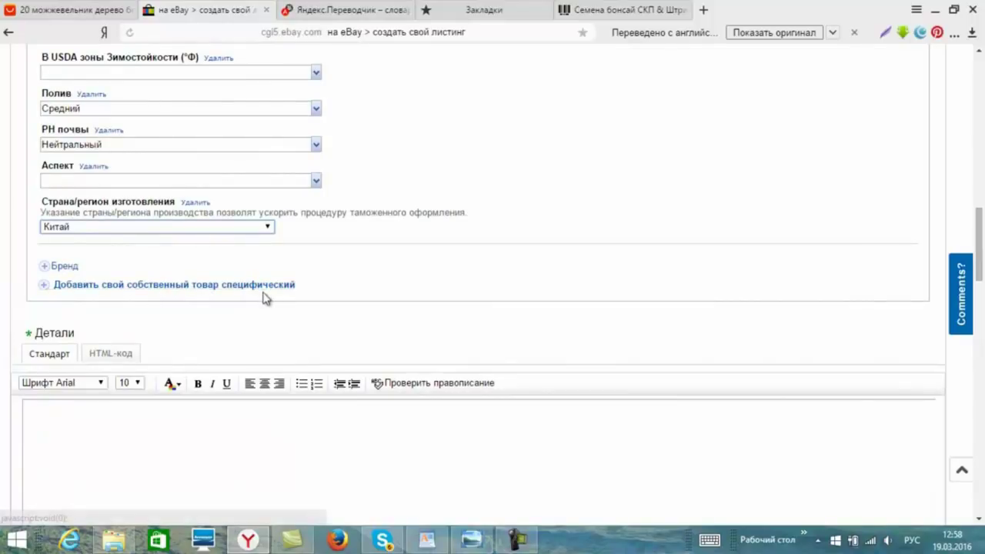
pyautogui.click(179, 287)
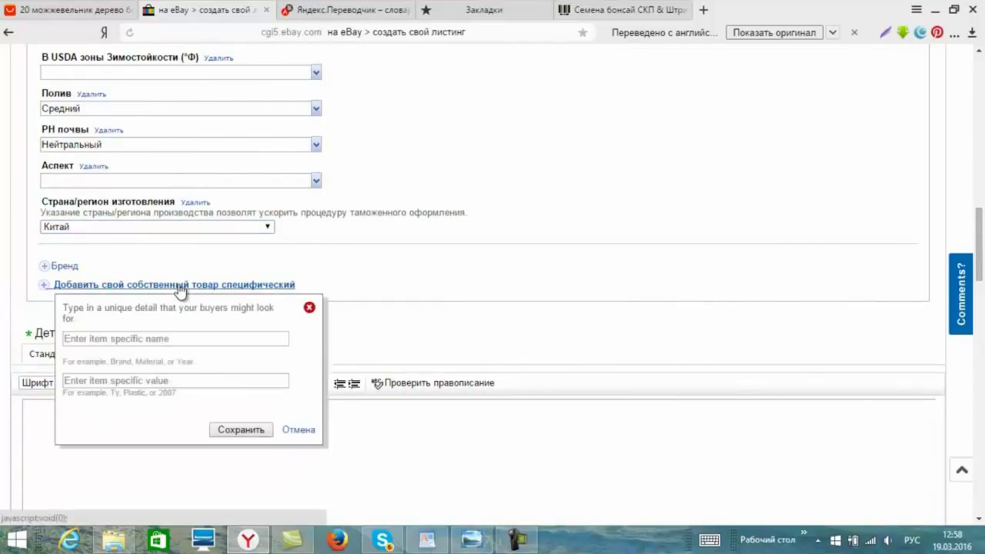
pyautogui.click(309, 308)
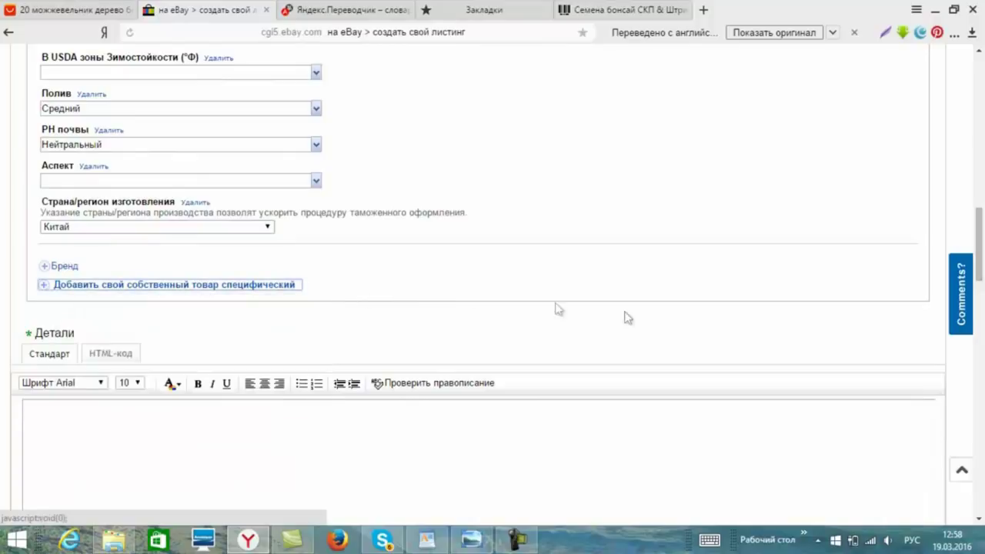
# - Switch to WordPad and copy the entire Russian bonsai description from Новый текстовый документ.txt
pyautogui.moveTo(980, 245); pyautogui.dragTo(983, 282)
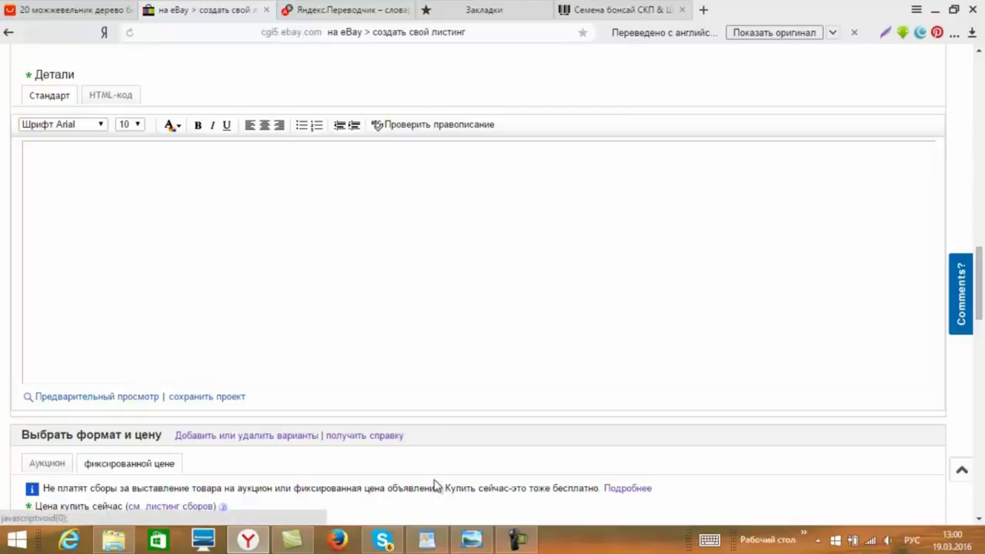
pyautogui.click(427, 539)
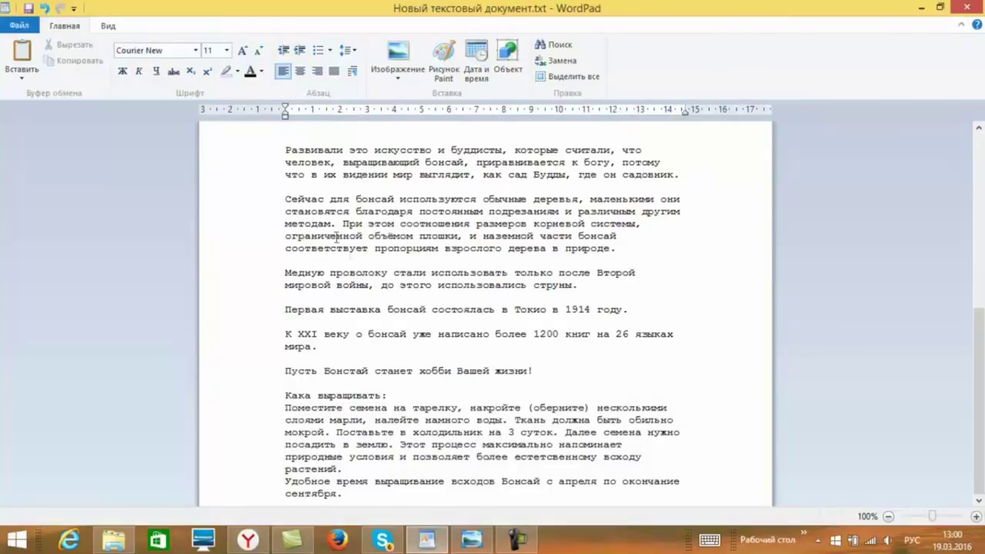
pyautogui.scroll(4, 981, 267)
pyautogui.moveTo(982, 267); pyautogui.dragTo(978, 168)
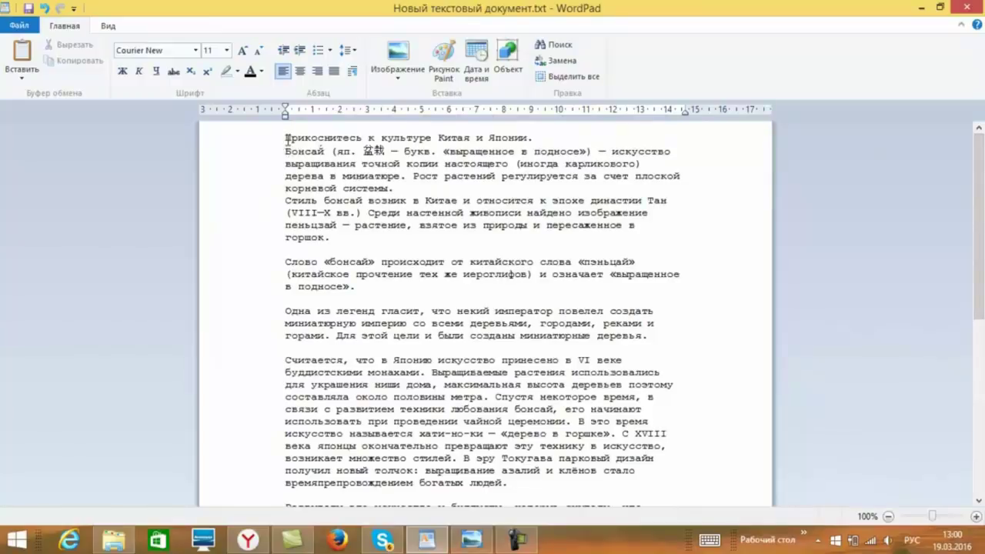
pyautogui.moveTo(286, 140); pyautogui.dragTo(539, 489)
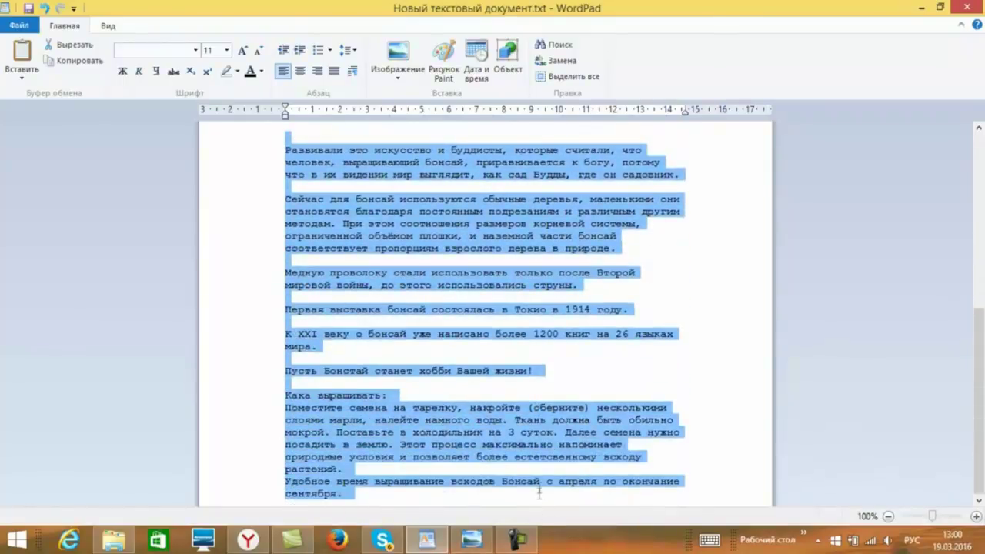
pyautogui.rightClick(514, 436)
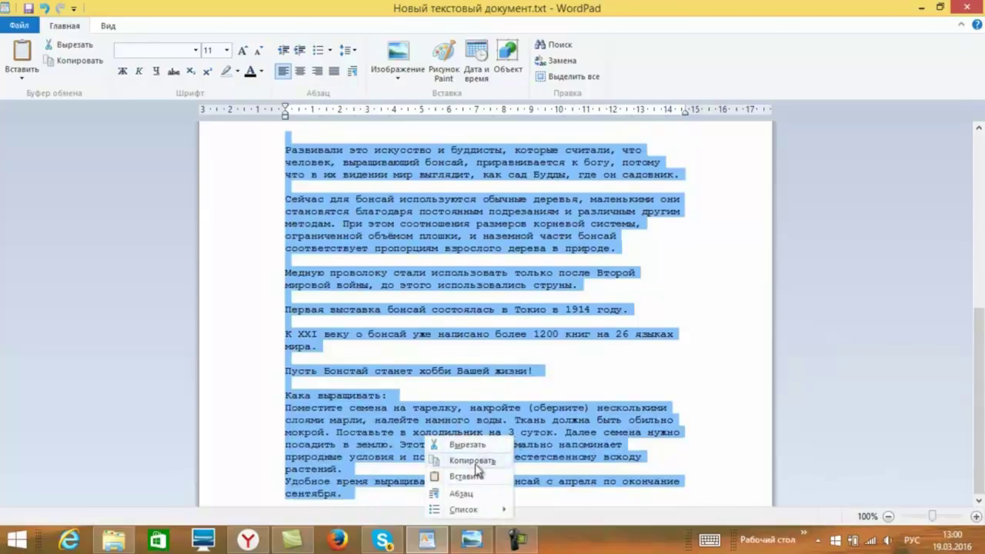
pyautogui.click(473, 462)
# - In Yandex Translate in the browser, replace the source text with the copied bonsai description and copy its English translation
pyautogui.click(250, 540)
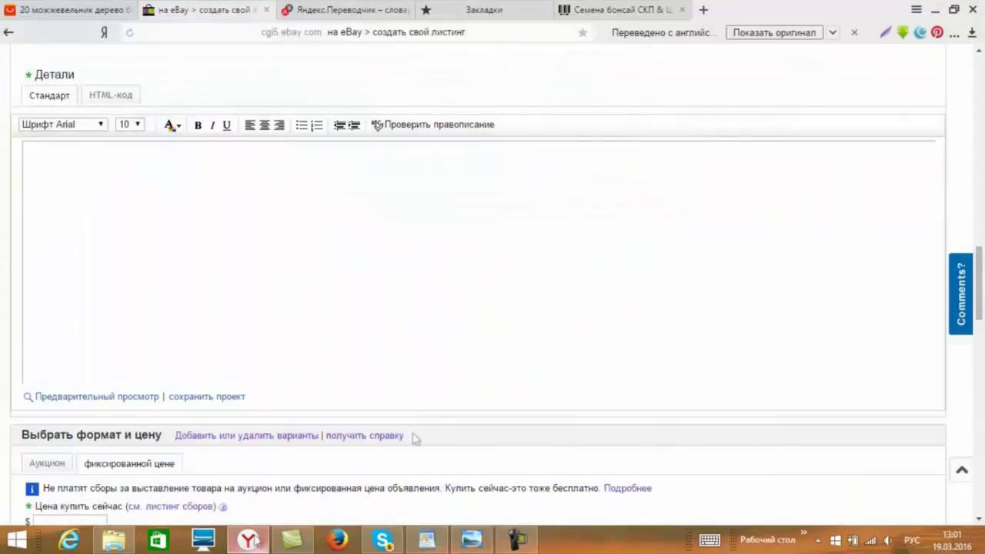
pyautogui.click(328, 16)
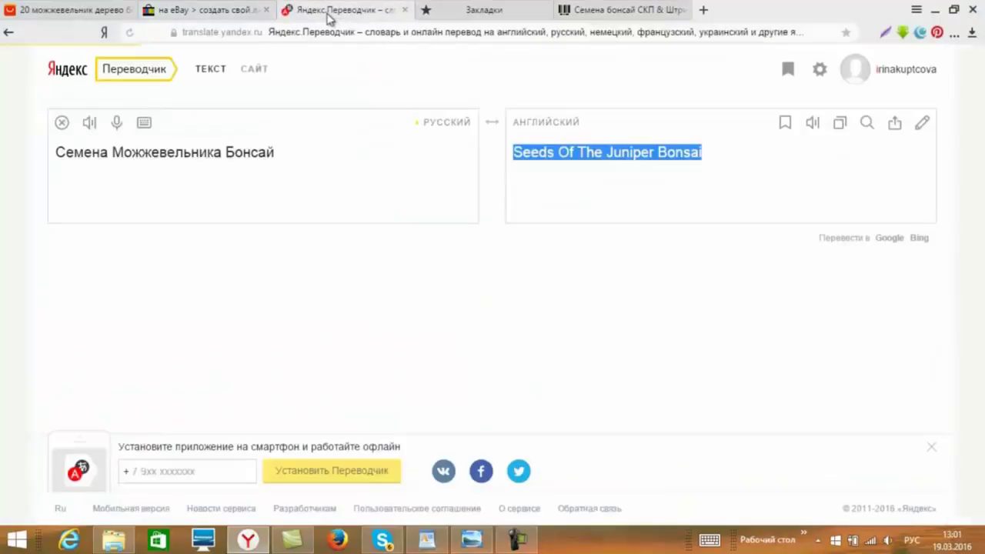
pyautogui.moveTo(291, 157); pyautogui.dragTo(95, 145)
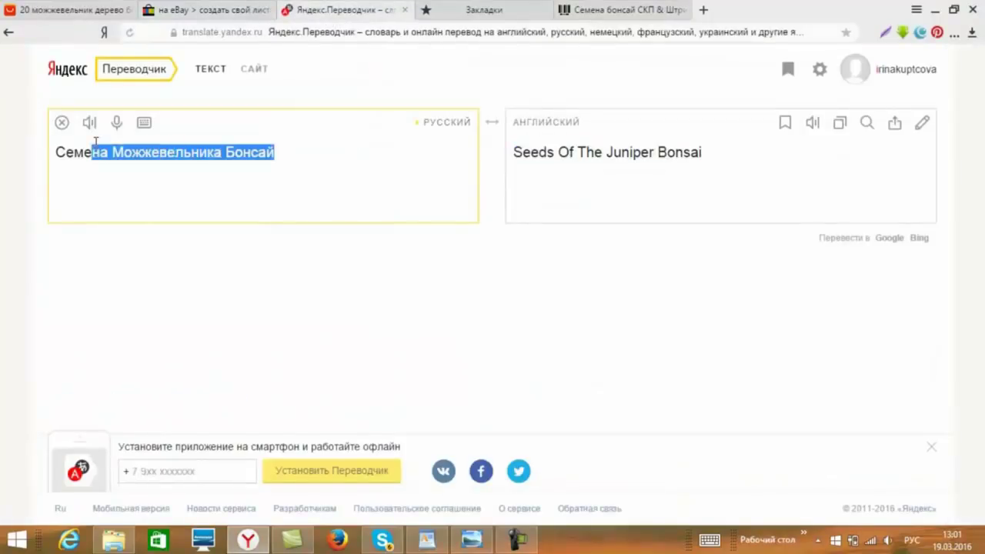
pyautogui.click(427, 539)
pyautogui.scroll(-10, 899, 408)
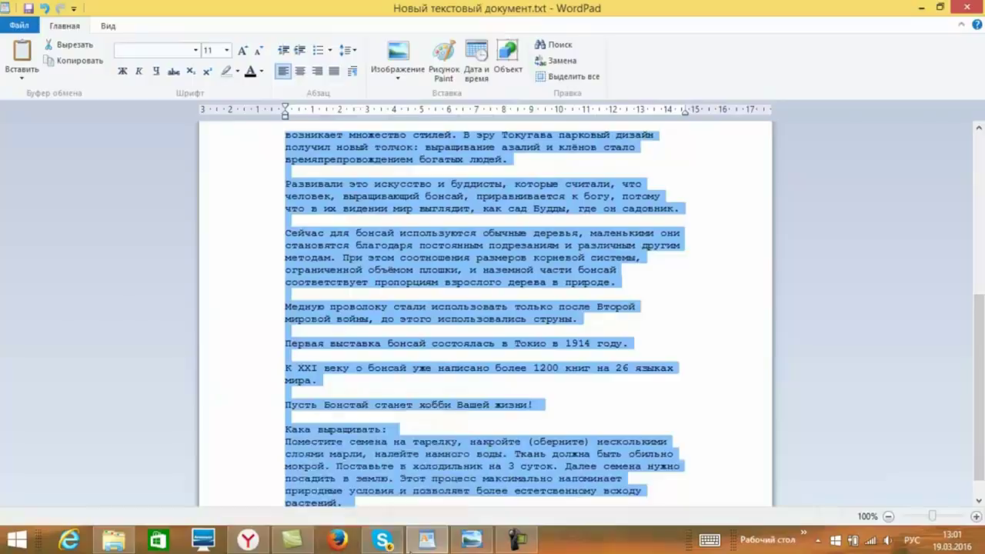
pyautogui.click(248, 540)
pyautogui.moveTo(893, 348); pyautogui.dragTo(508, 143)
pyautogui.rightClick(545, 163)
pyautogui.click(585, 170)
# - Paste the English bonsai description into the eBay listing's Details field and show the page in its original language
pyautogui.click(196, 10)
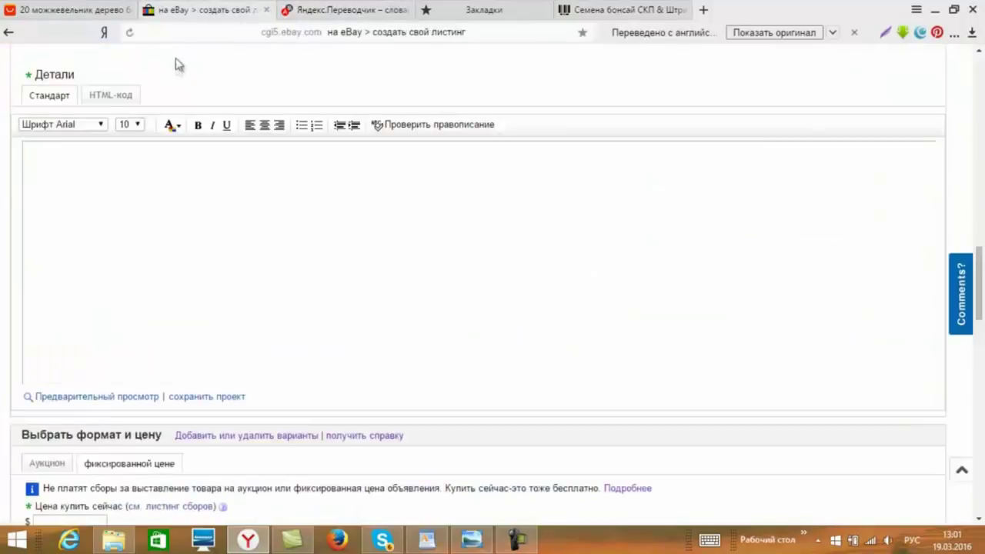
pyautogui.click(97, 203)
pyautogui.hotkey('ctrl', 'v')
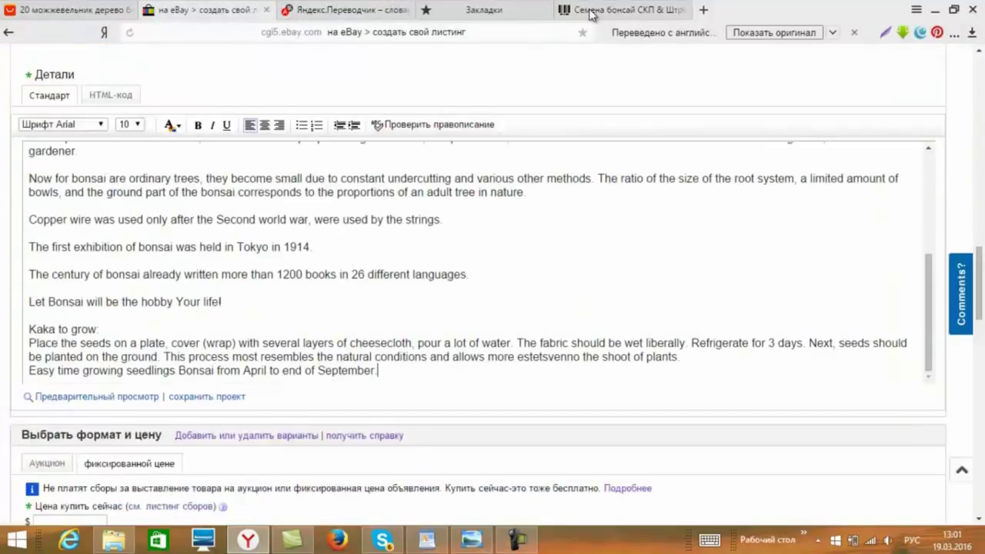
pyautogui.click(755, 36)
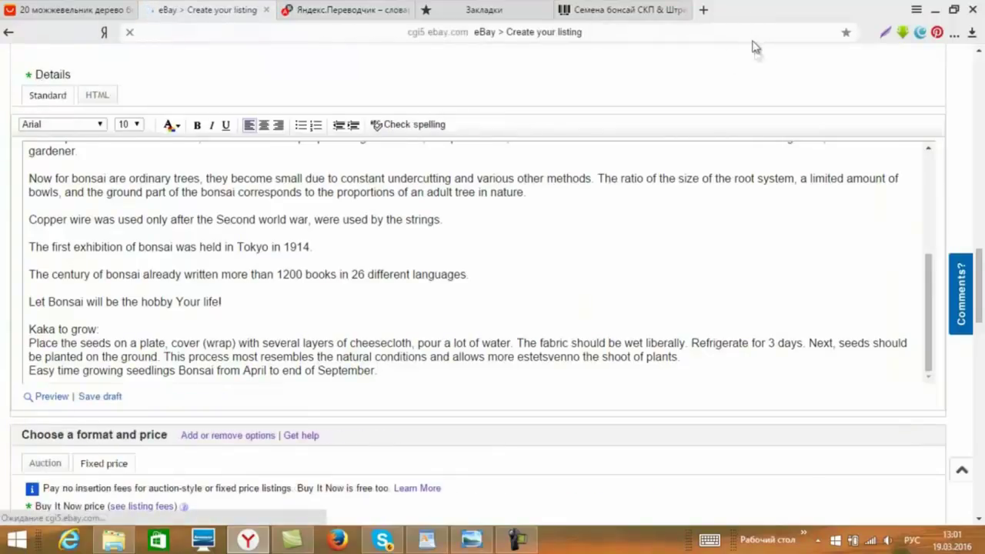
# - Check the supplier's price on the AliExpress juniper bonsai page and set the eBay Buy It Now price to $3.00
pyautogui.moveTo(983, 270); pyautogui.dragTo(982, 313)
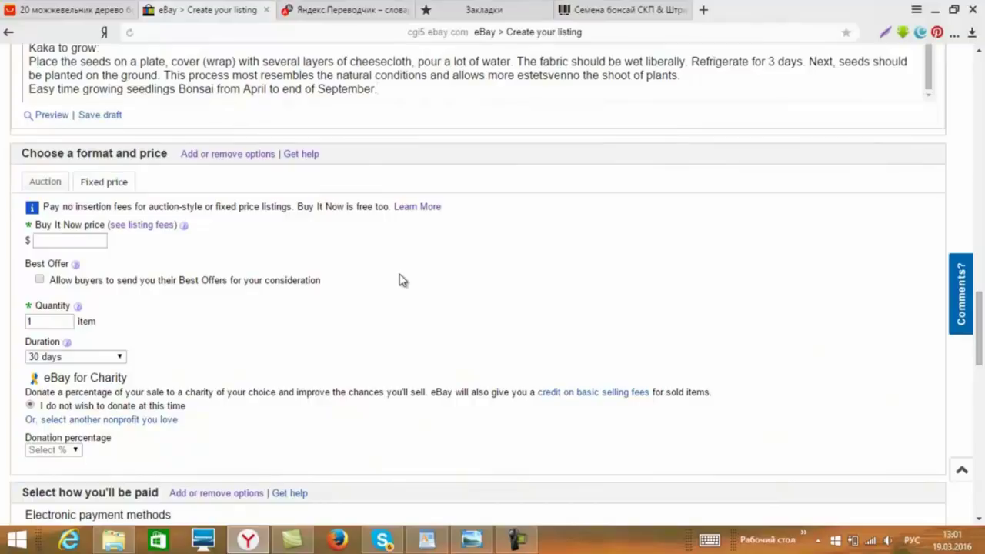
pyautogui.click(67, 10)
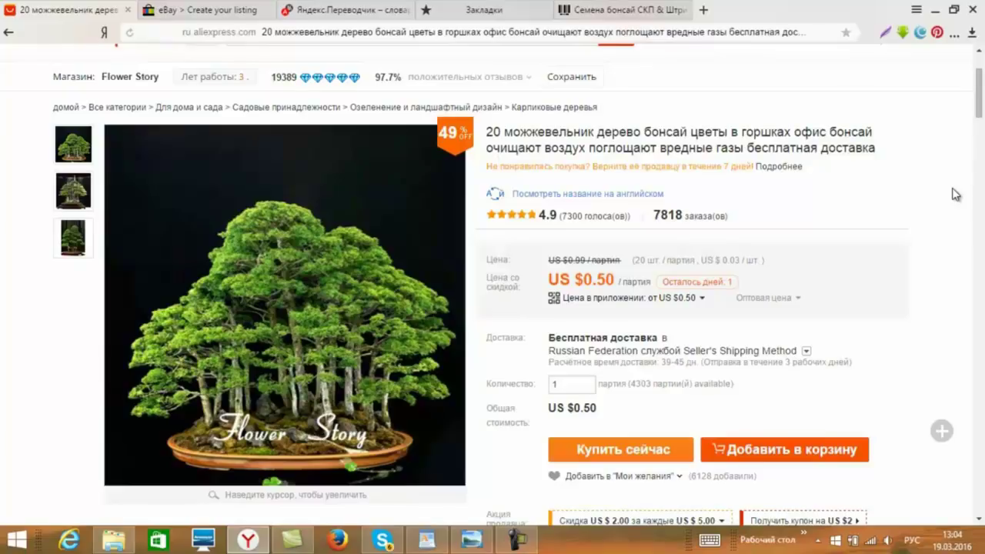
pyautogui.scroll(3, 954, 194)
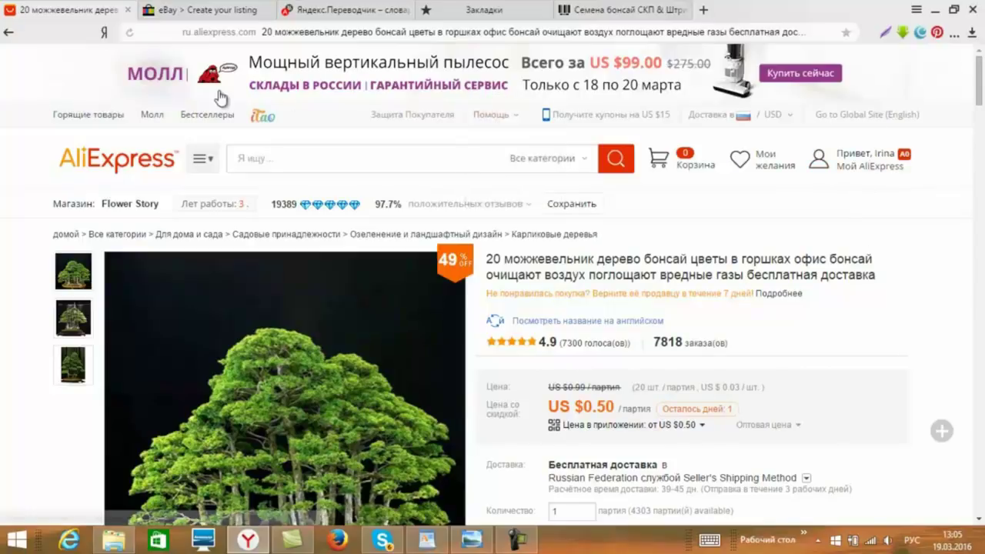
pyautogui.click(202, 16)
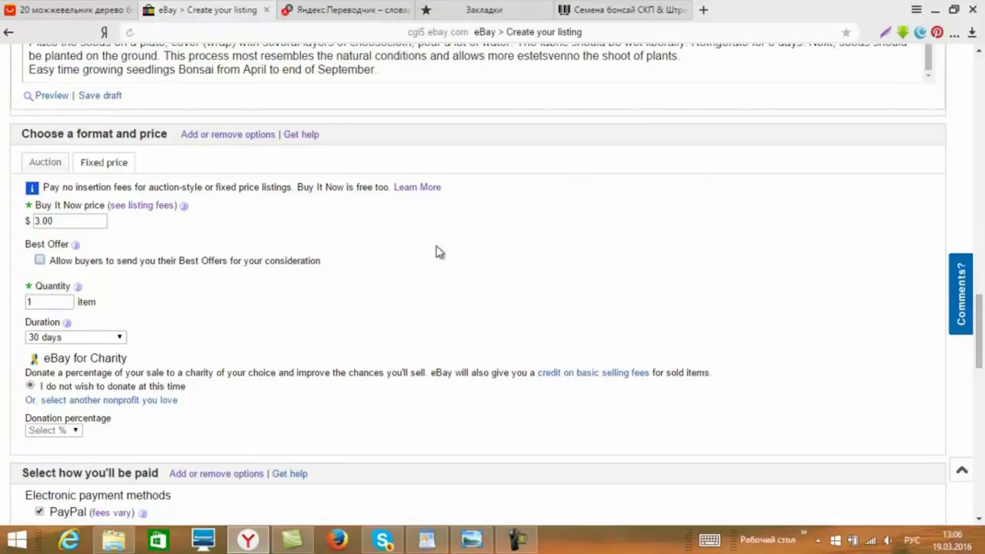
# - Examine the quantity field and the available listing durations without choosing a different value
pyautogui.click(39, 302)
pyautogui.doubleClick(40, 302)
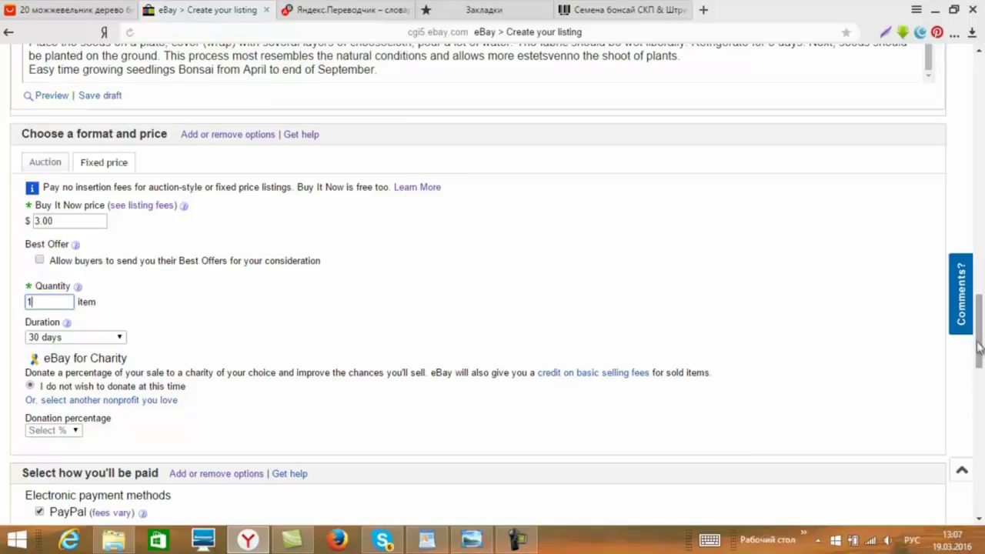
pyautogui.scroll(-1, 980, 348)
pyautogui.click(120, 245)
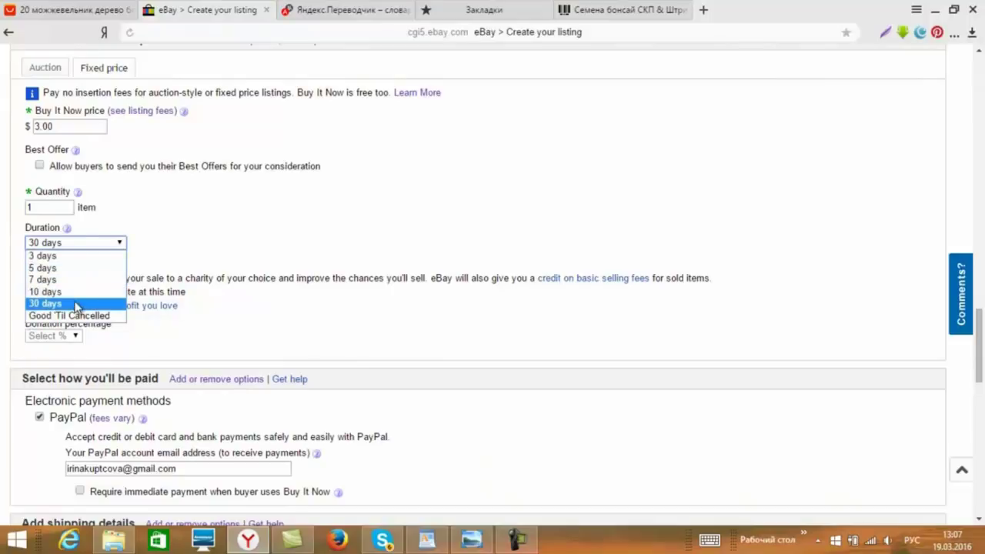
pyautogui.click(311, 207)
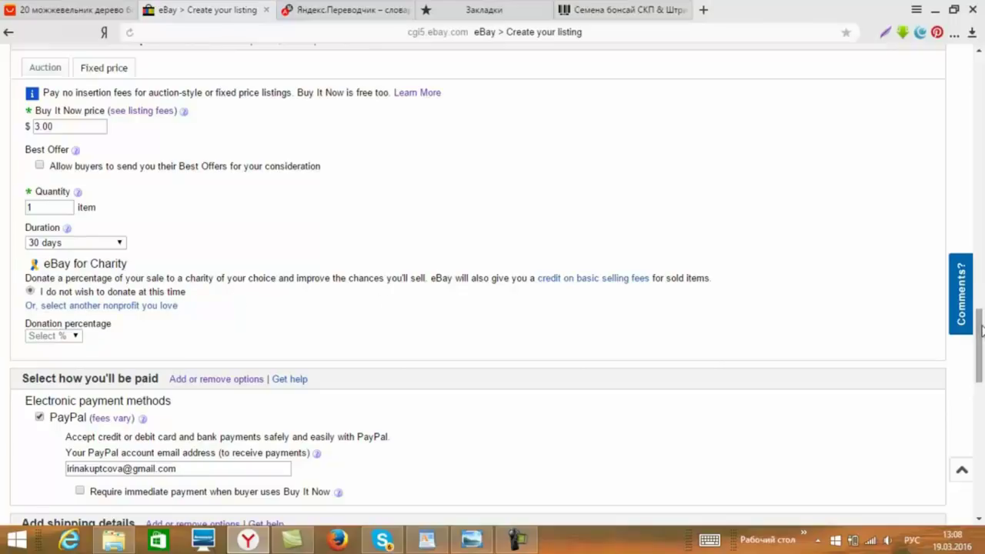
# - Review the payment and shipping sections of the listing and translate the page into Russian
pyautogui.scroll(-3, 506, 202)
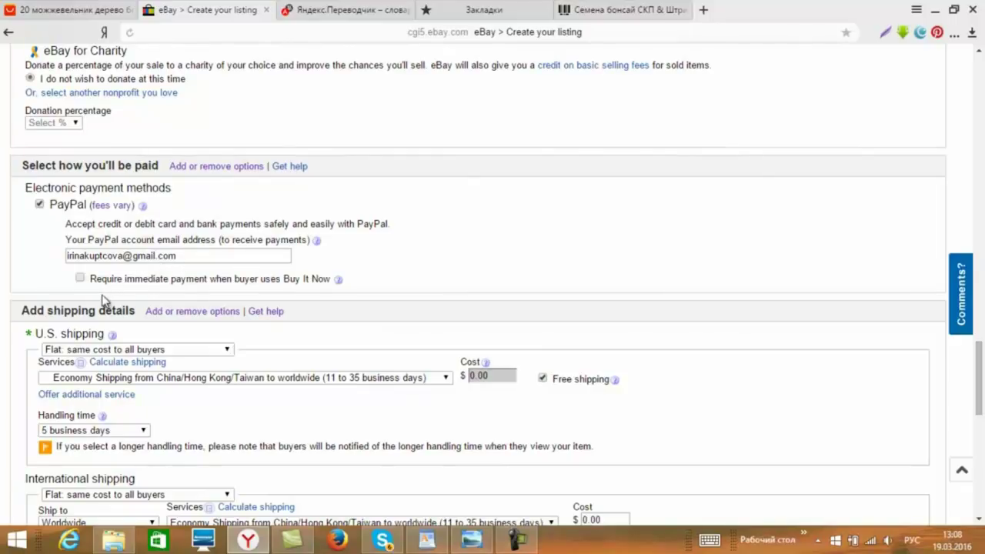
pyautogui.moveTo(980, 371); pyautogui.dragTo(980, 401)
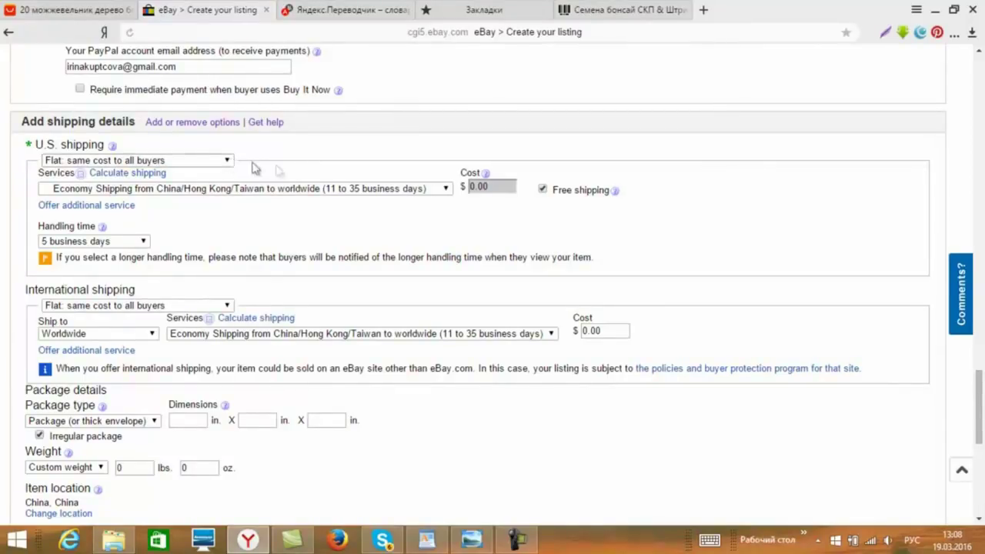
pyautogui.rightClick(291, 166)
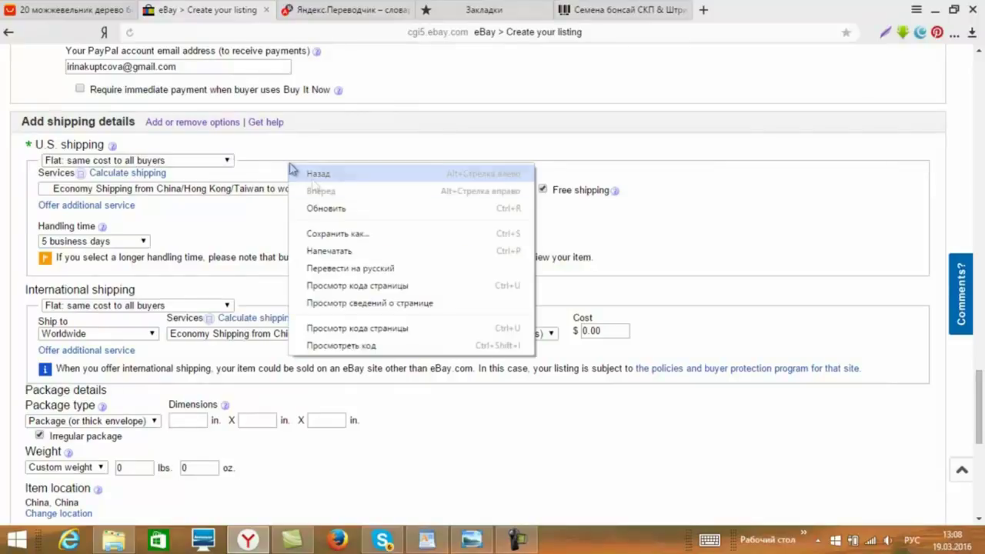
pyautogui.click(319, 268)
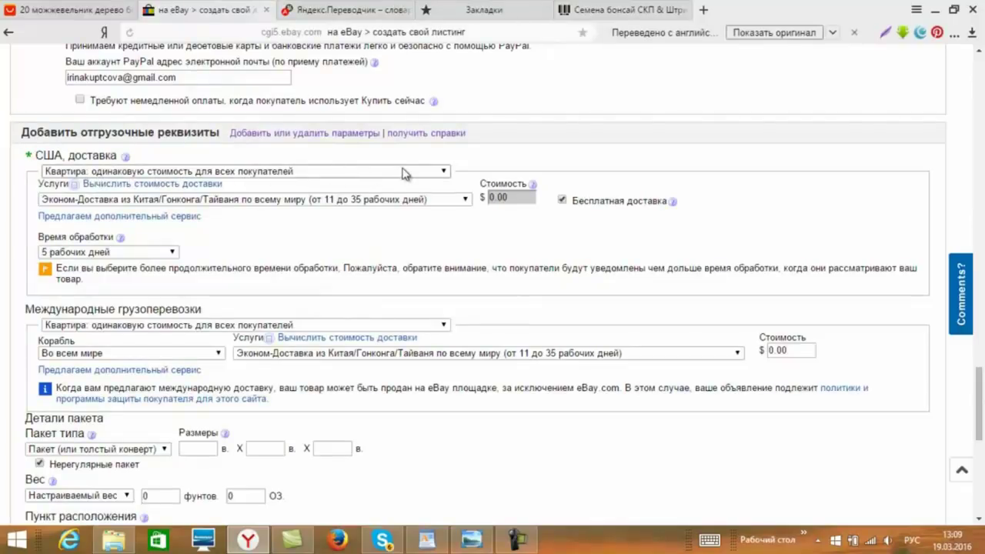
# - Examine the US shipping type options and the available handling times, keeping 5 business days as the handling time
pyautogui.click(445, 171)
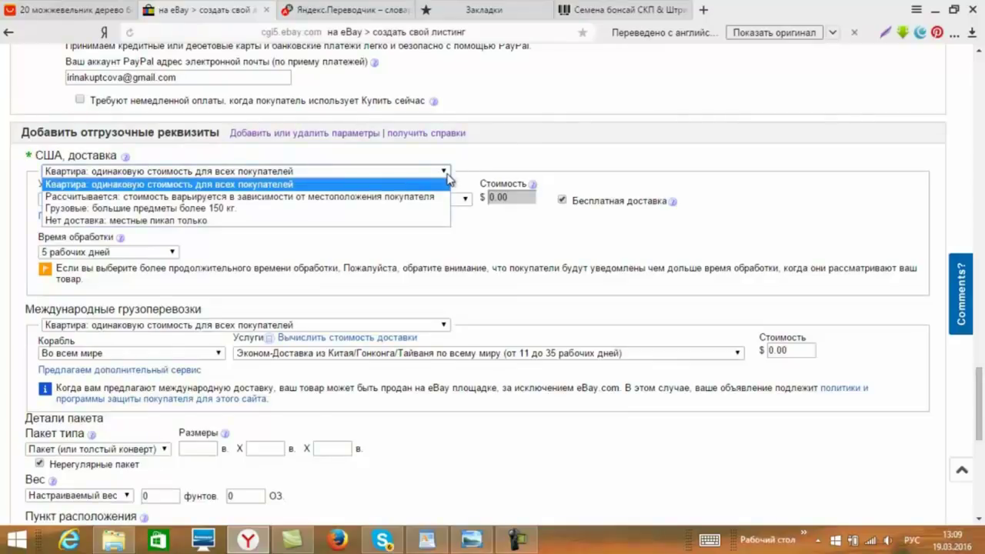
pyautogui.click(723, 212)
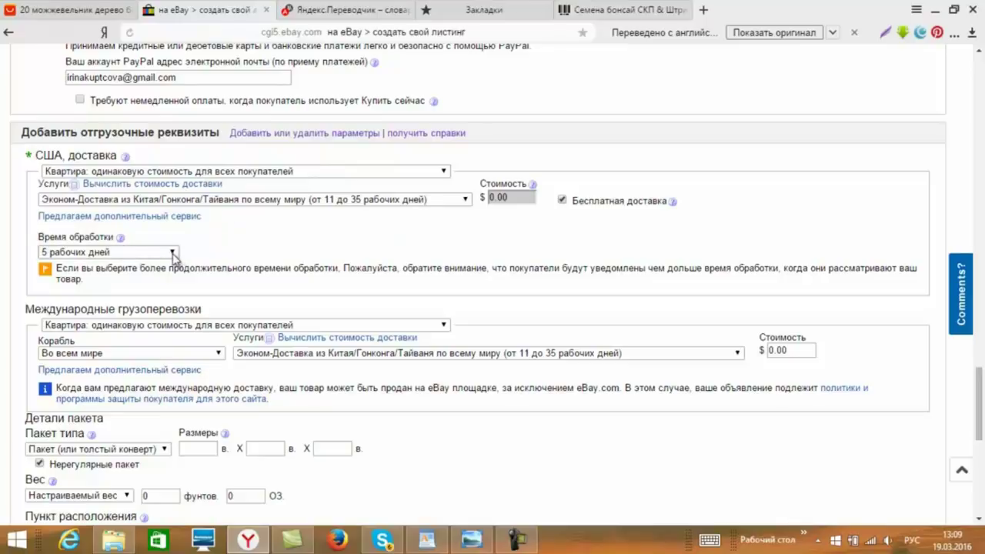
pyautogui.click(172, 254)
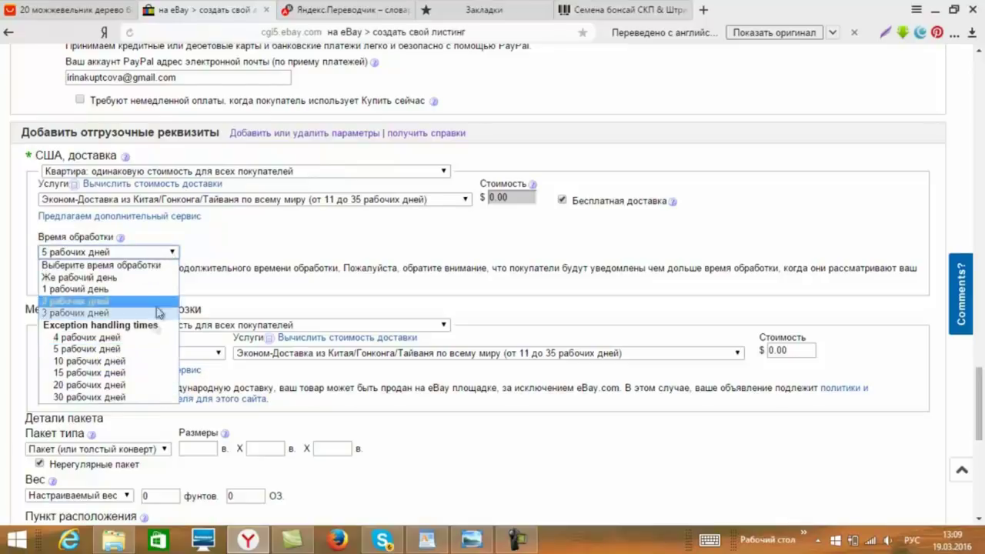
pyautogui.click(142, 351)
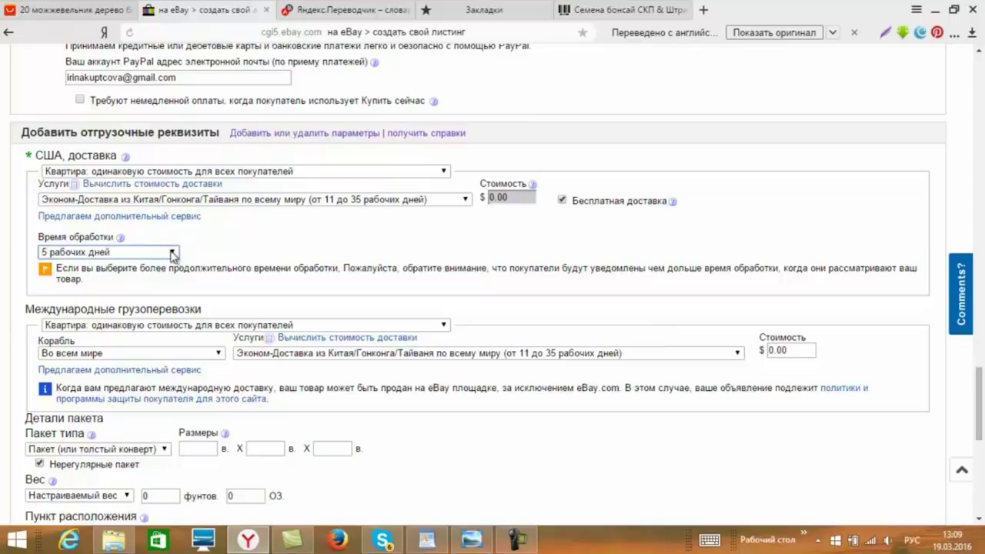
pyautogui.click(171, 253)
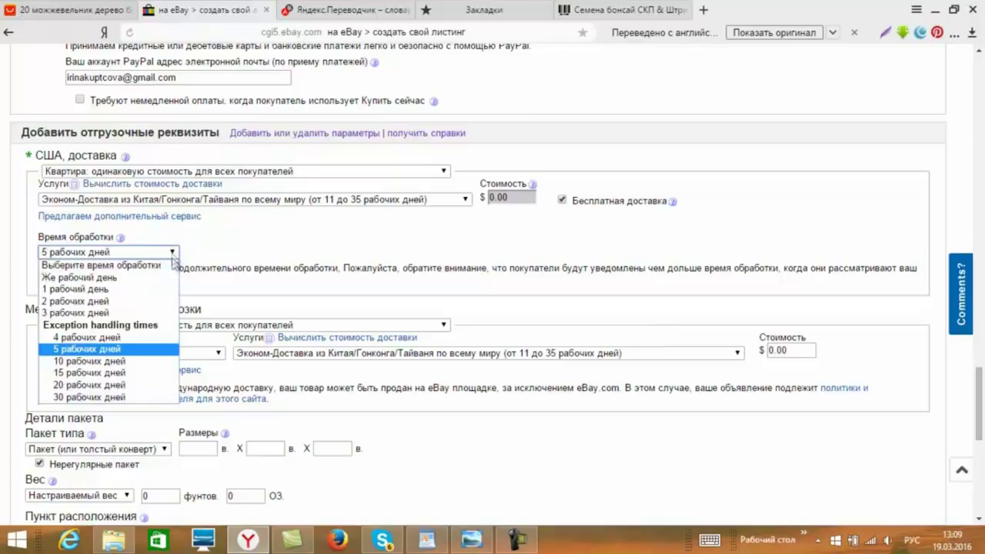
pyautogui.click(146, 350)
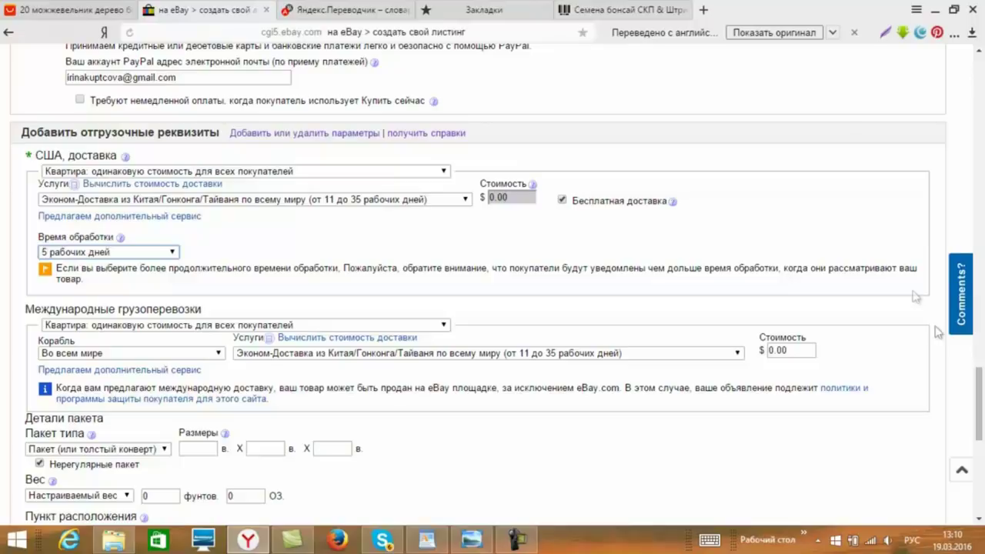
# - Review the international shipping destination, service and cost, then the package details of the listing
pyautogui.scroll(-1, 981, 416)
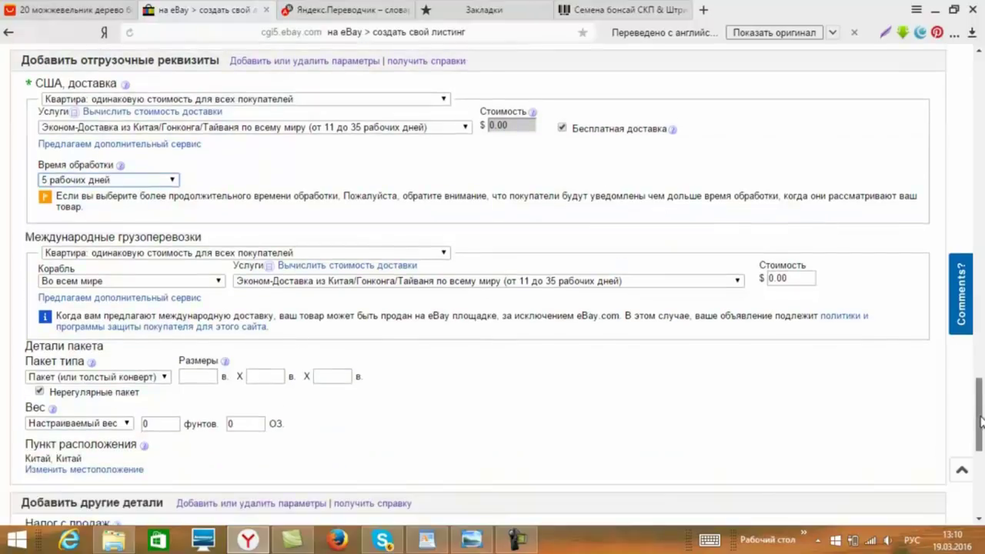
pyautogui.scroll(-1, 981, 420)
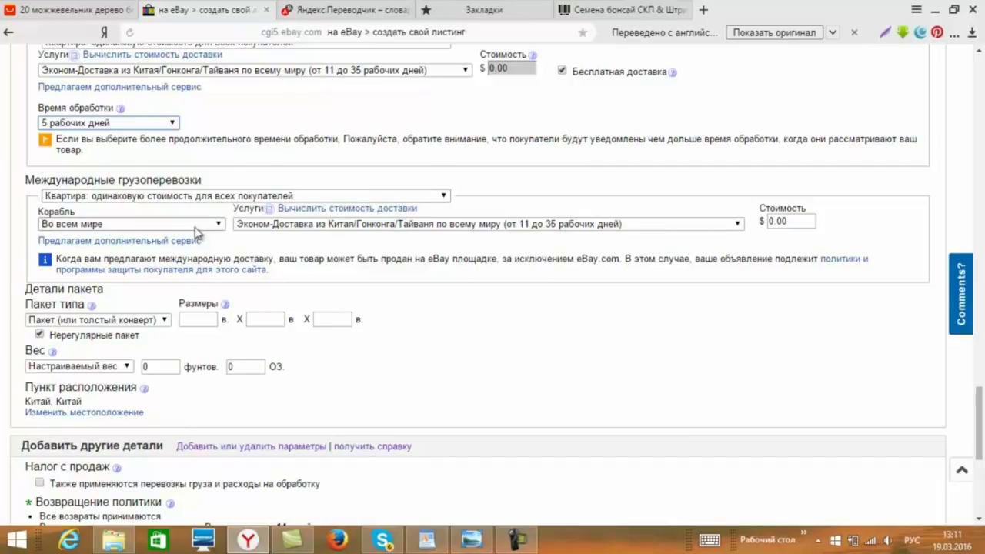
pyautogui.moveTo(35, 212); pyautogui.dragTo(115, 215)
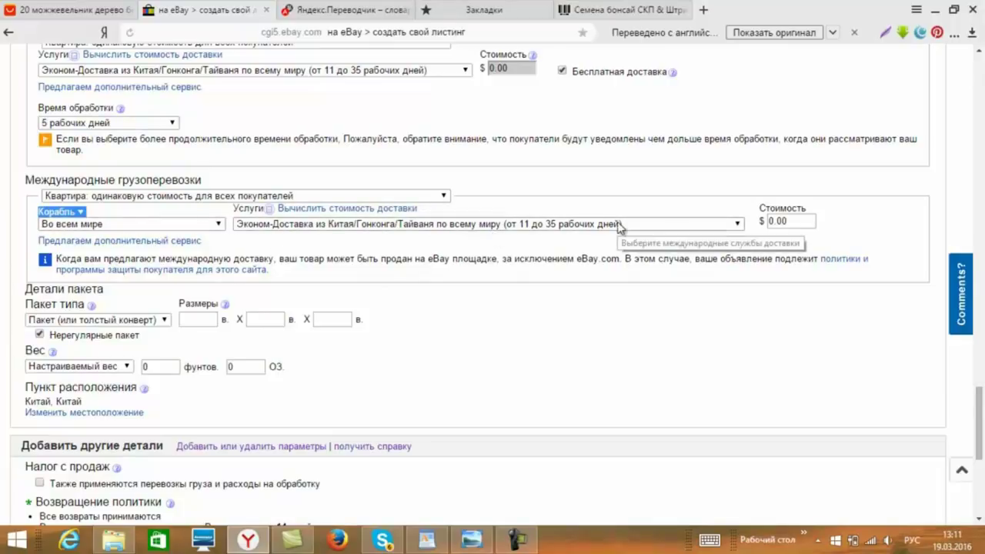
pyautogui.scroll(-2, 367, 247)
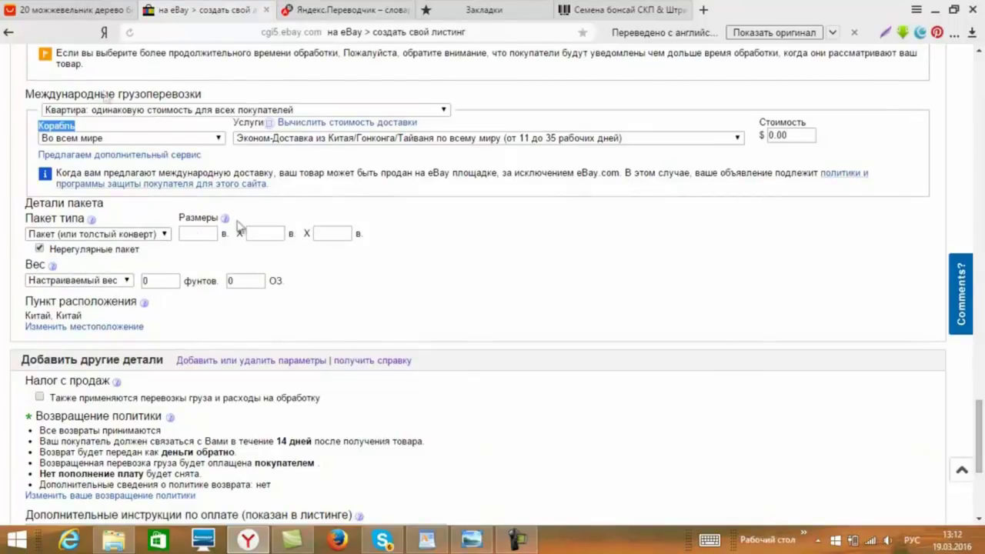
# - Check the parcel's weight and dimensions in the packaging section of the AliExpress juniper bonsai page and return to the listing
pyautogui.click(66, 11)
pyautogui.scroll(-10, 773, 305)
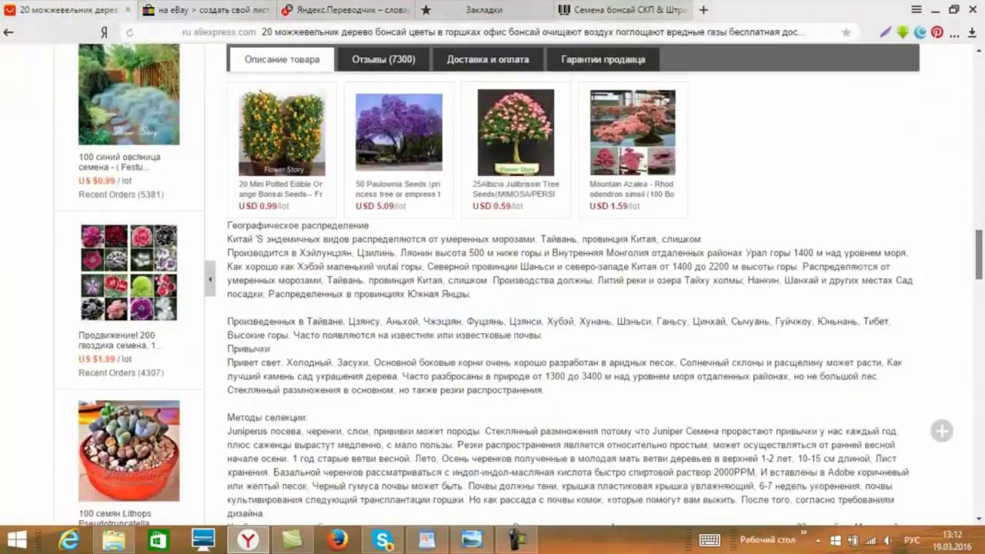
pyautogui.scroll(-6, 645, 329)
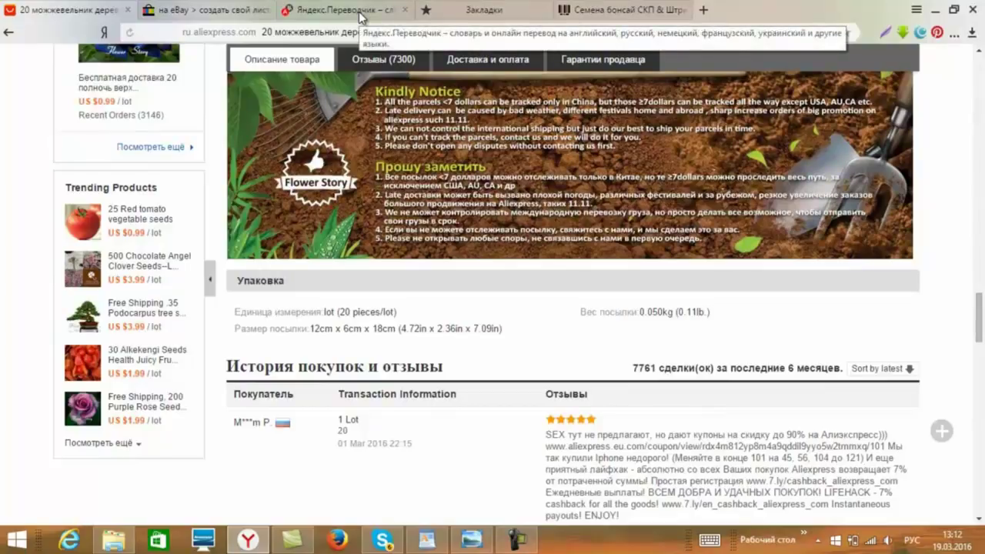
pyautogui.click(219, 14)
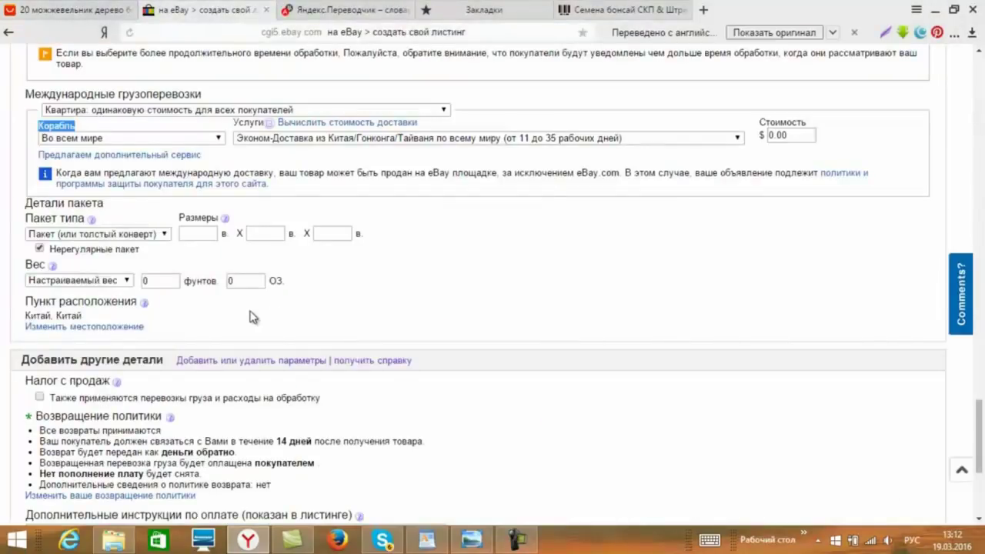
# - Save the item location with country China and city China, and review the listing's return policy terms
pyautogui.click(83, 328)
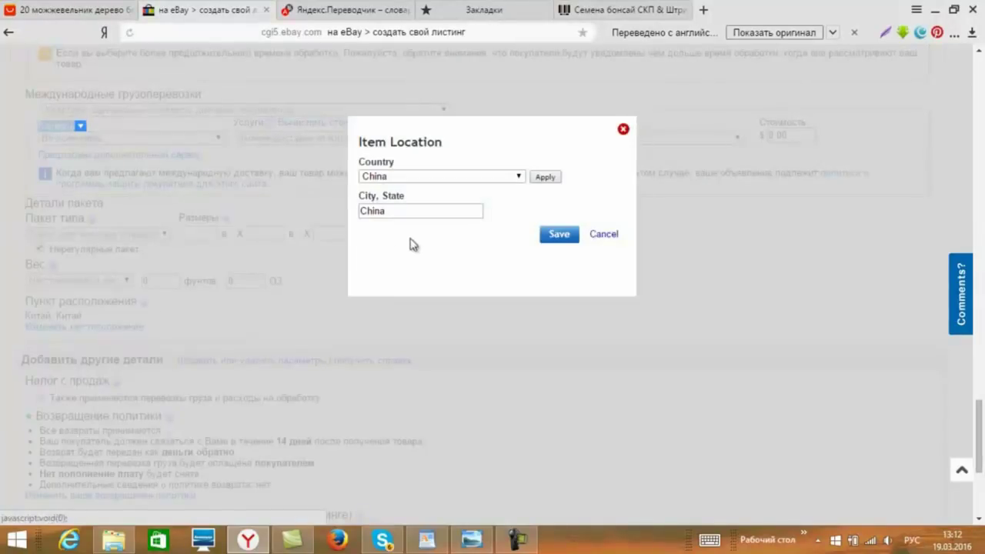
pyautogui.click(563, 239)
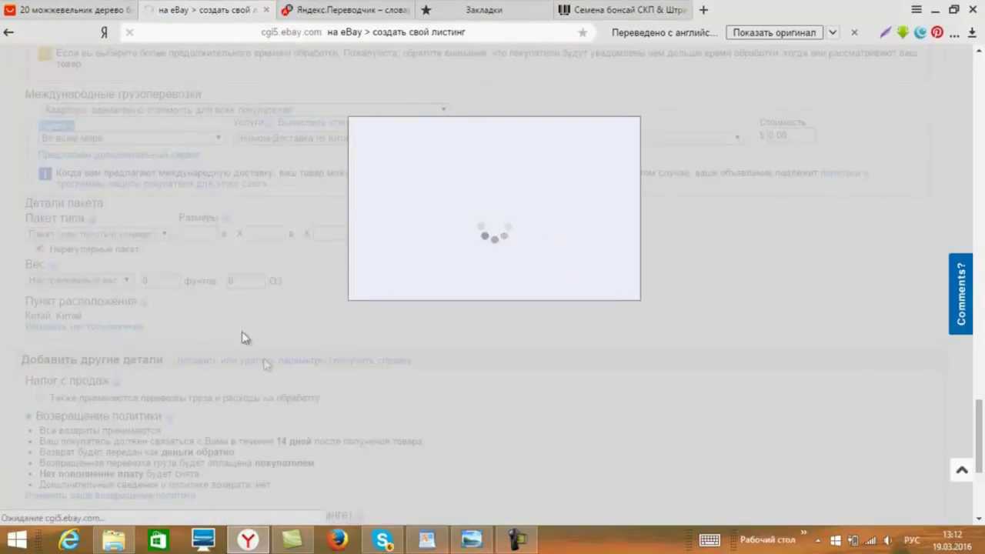
pyautogui.scroll(-2, 980, 450)
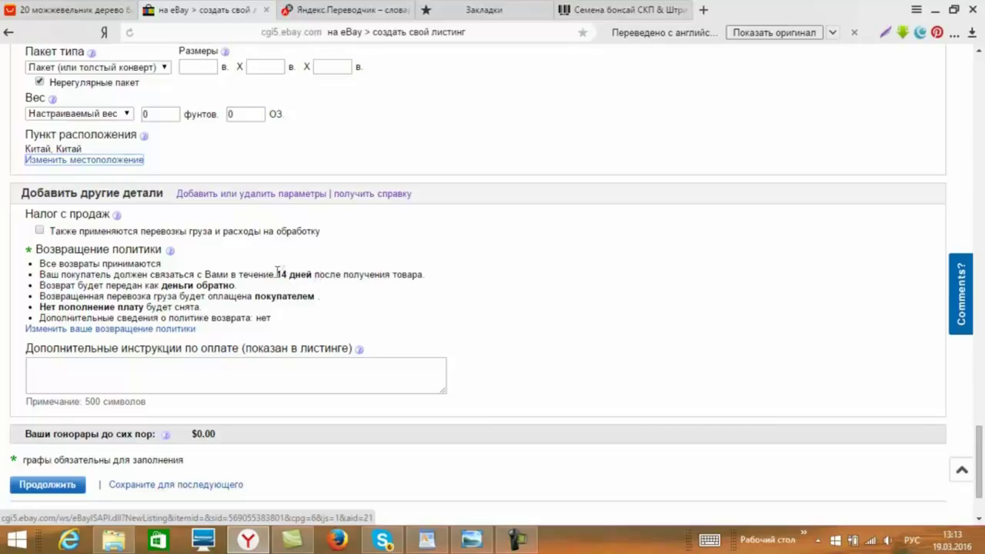
pyautogui.moveTo(282, 274); pyautogui.dragTo(276, 274)
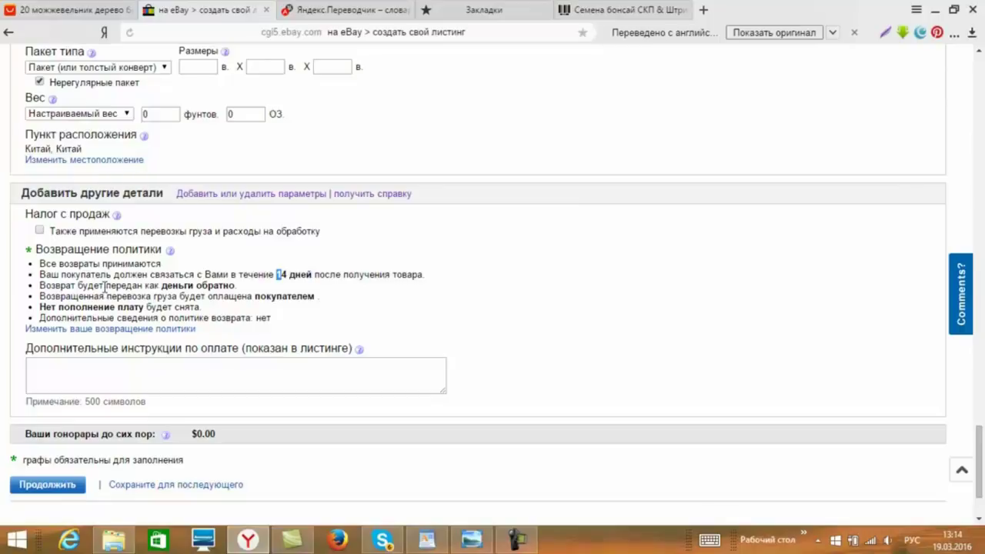
pyautogui.moveTo(101, 286); pyautogui.dragTo(184, 288)
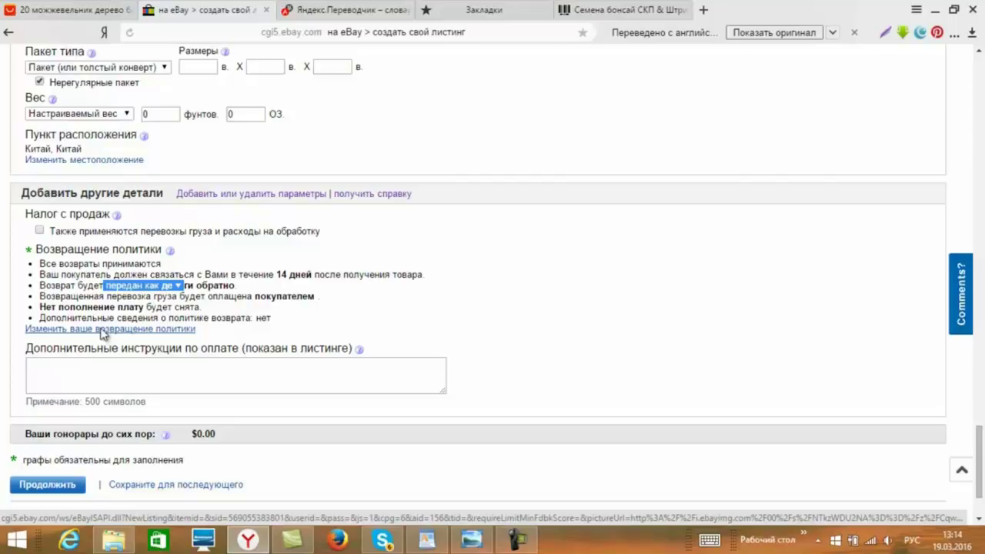
# - Show the listing form in its original language and check the title, photos, description and return policy
pyautogui.moveTo(981, 479); pyautogui.dragTo(983, 108)
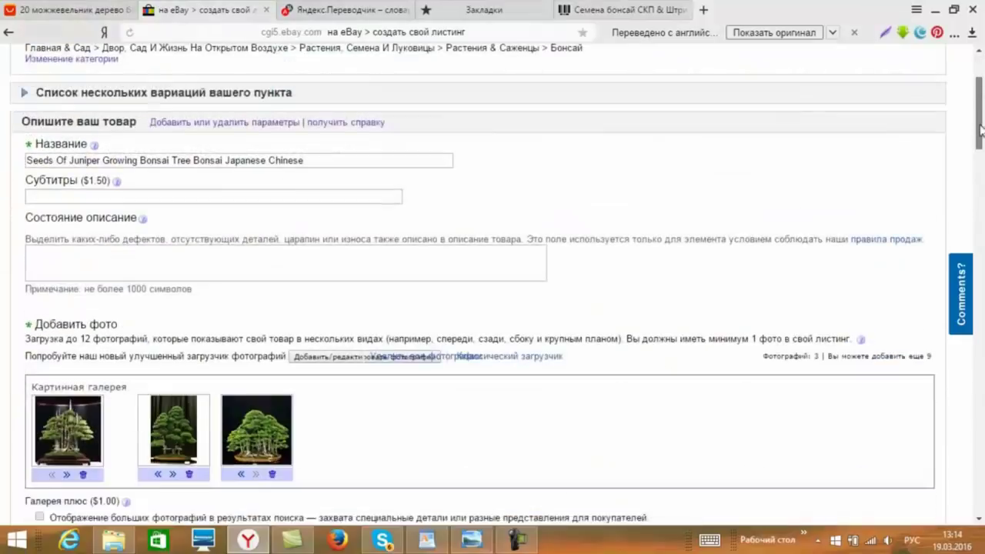
pyautogui.click(774, 36)
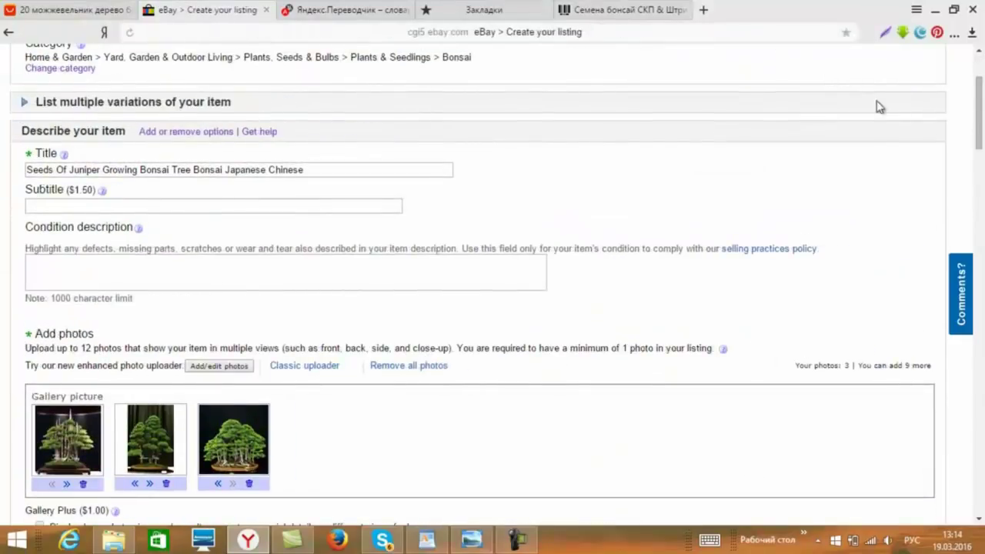
pyautogui.moveTo(979, 106); pyautogui.dragTo(981, 275)
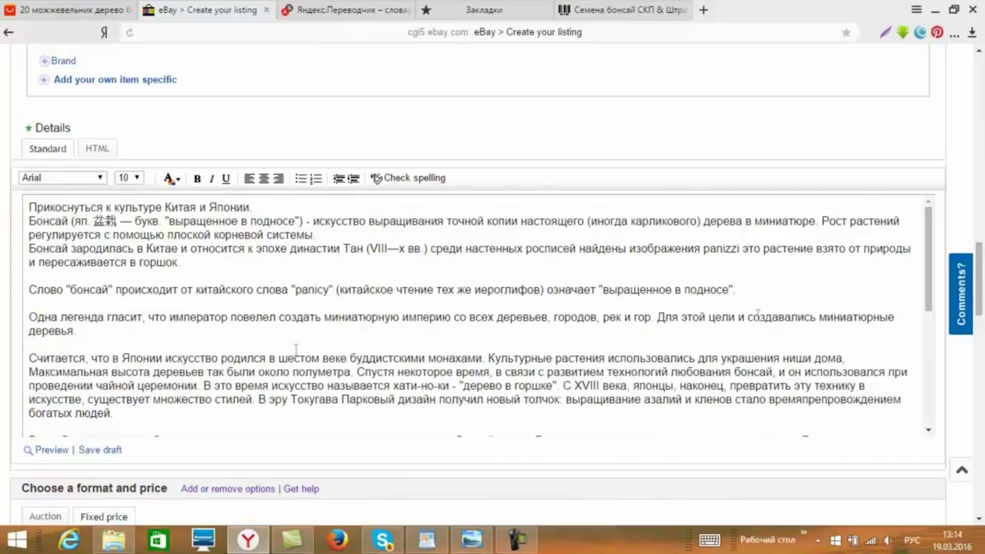
pyautogui.moveTo(980, 285)
pyautogui.mouseDown()
pyautogui.moveTo(982, 62)
pyautogui.moveTo(981, 292)
pyautogui.mouseUp()
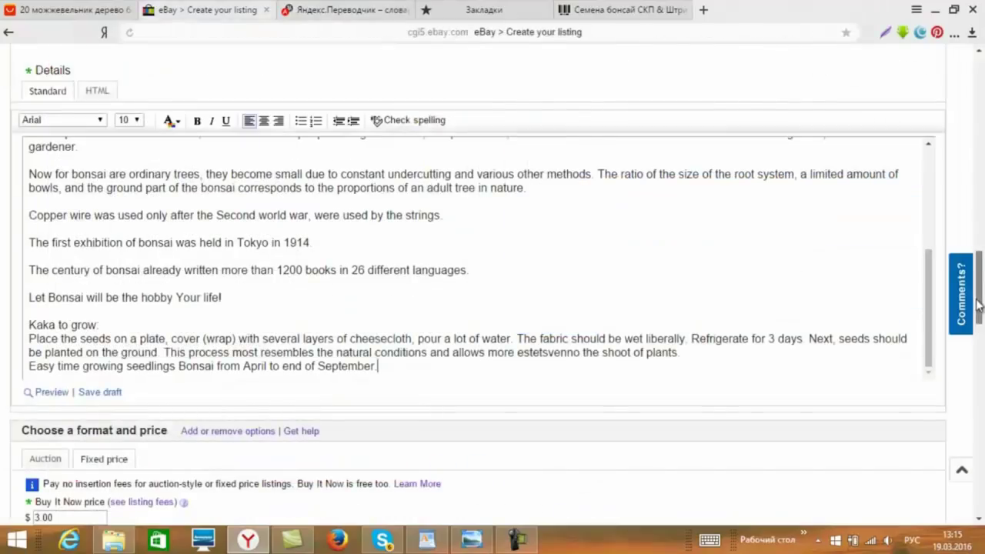
pyautogui.moveTo(979, 308); pyautogui.dragTo(982, 484)
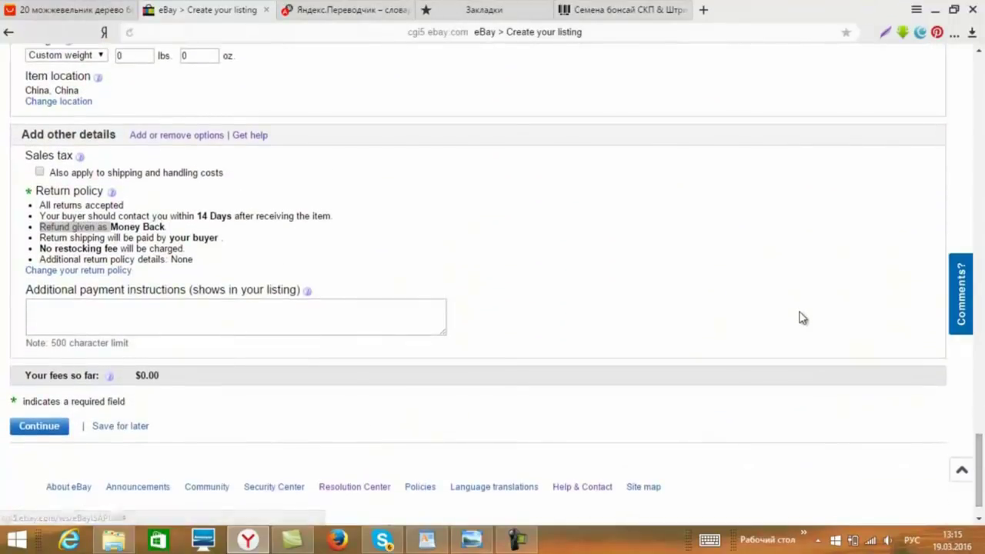
pyautogui.click(685, 297)
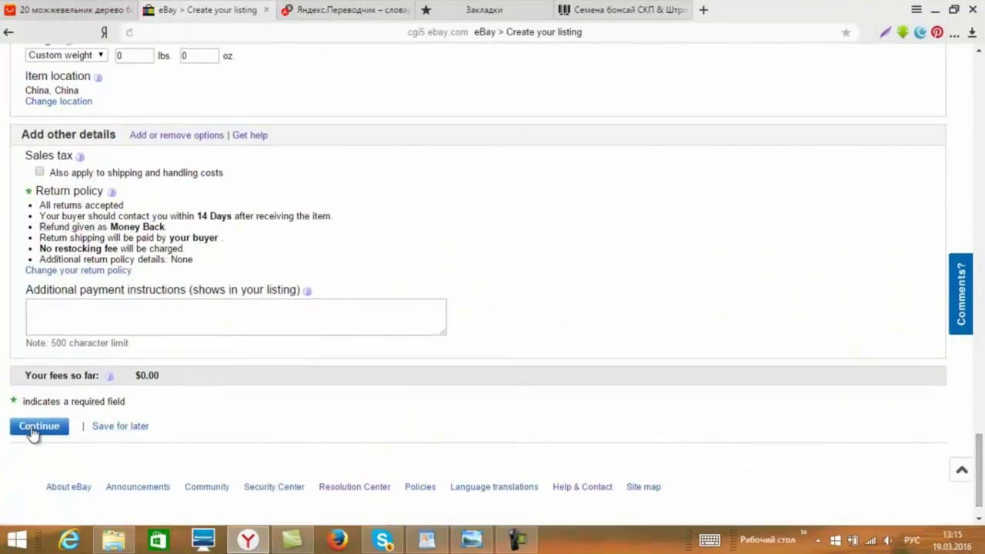
# - Continue to the review page, check the listing fees and account balance, and publish the listing
pyautogui.click(33, 431)
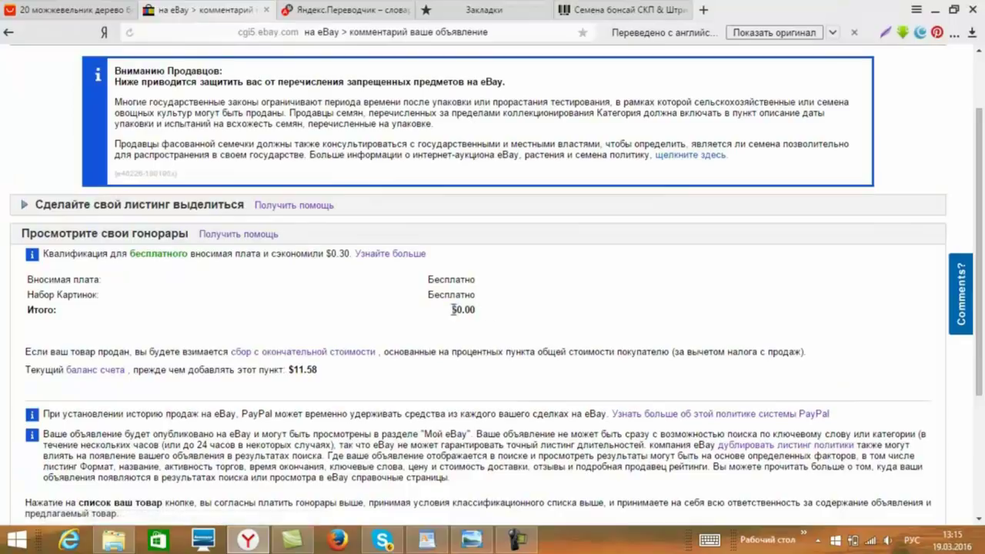
pyautogui.moveTo(288, 369); pyautogui.dragTo(345, 382)
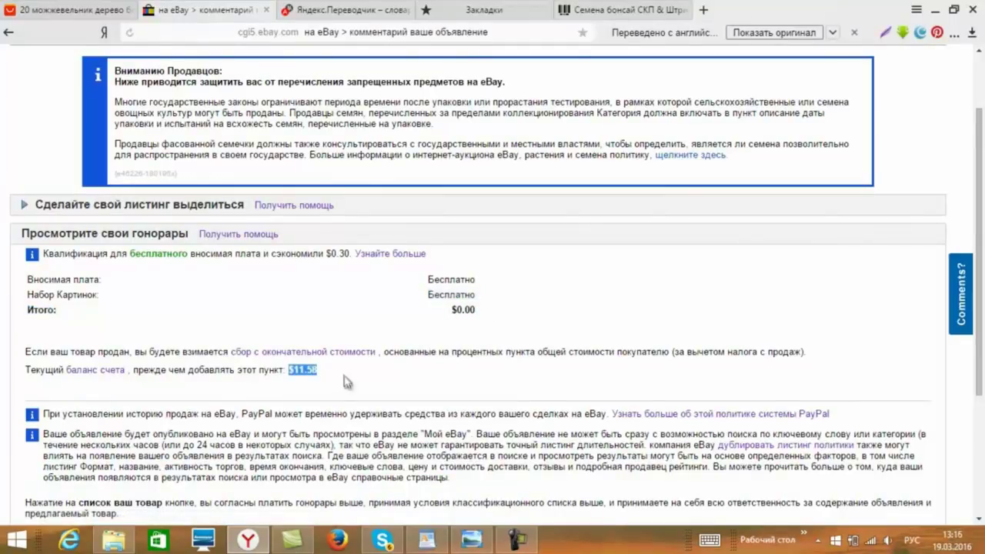
pyautogui.click(328, 376)
pyautogui.moveTo(325, 374); pyautogui.dragTo(291, 371)
pyautogui.click(333, 383)
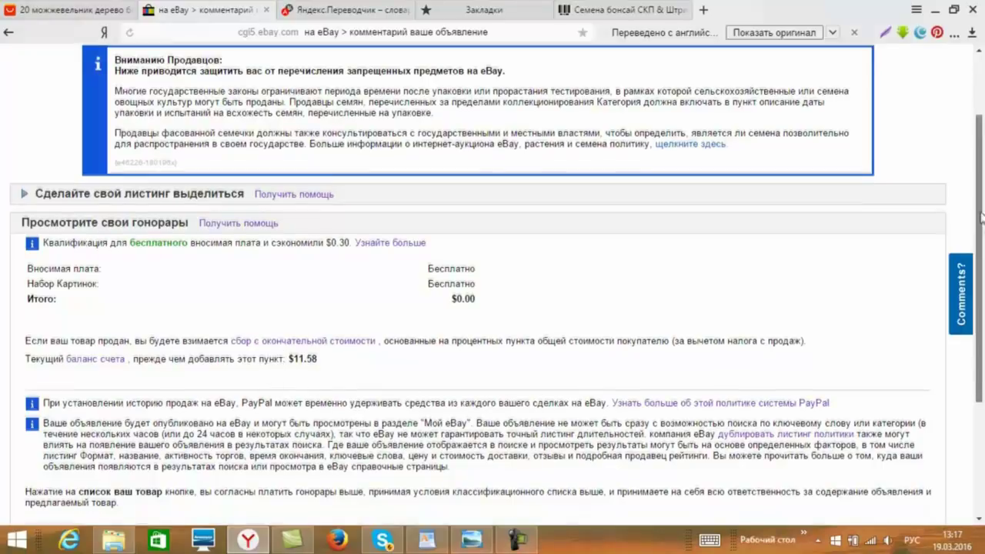
pyautogui.moveTo(982, 208); pyautogui.dragTo(984, 290)
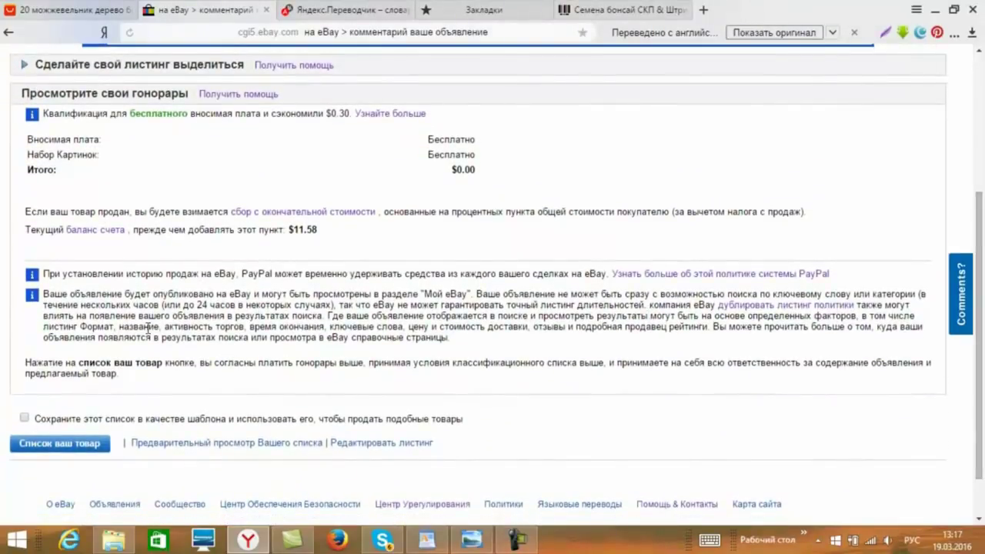
pyautogui.click(49, 449)
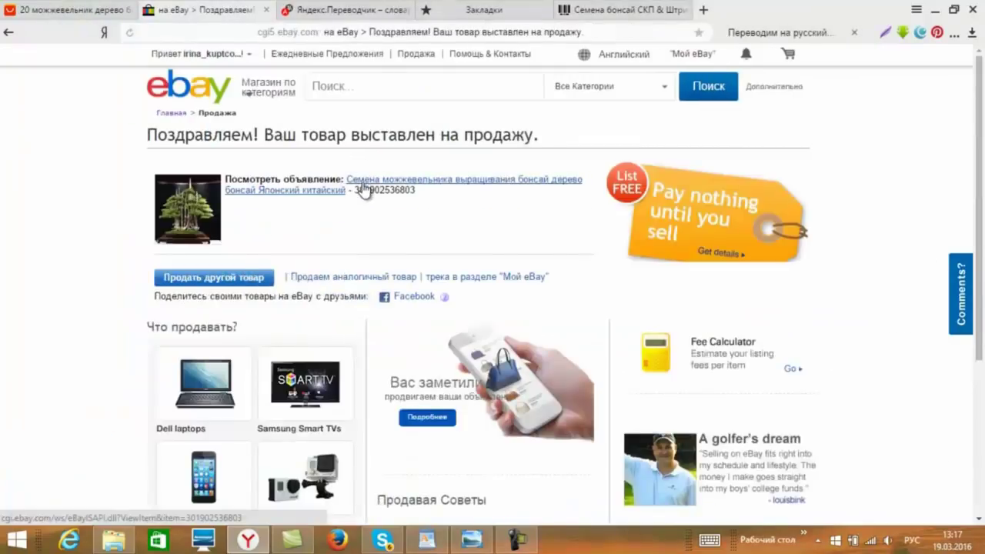
# - Open the published juniper seeds listing and look through its photos
pyautogui.click(351, 188)
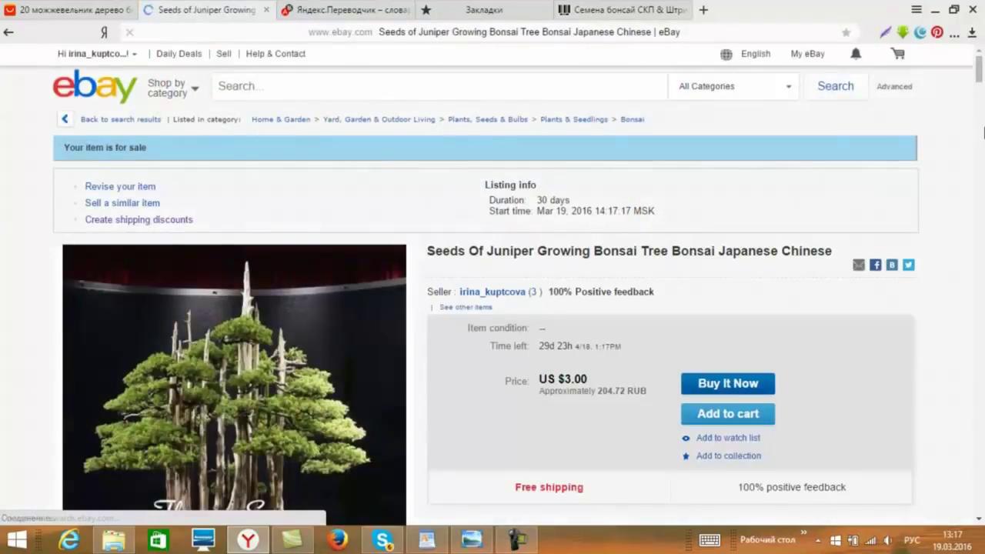
pyautogui.moveTo(984, 110); pyautogui.dragTo(983, 168)
pyautogui.click(281, 403)
pyautogui.click(243, 406)
pyautogui.click(202, 408)
pyautogui.moveTo(983, 117)
pyautogui.mouseDown()
pyautogui.moveTo(983, 318)
pyautogui.moveTo(983, 104)
pyautogui.mouseUp()
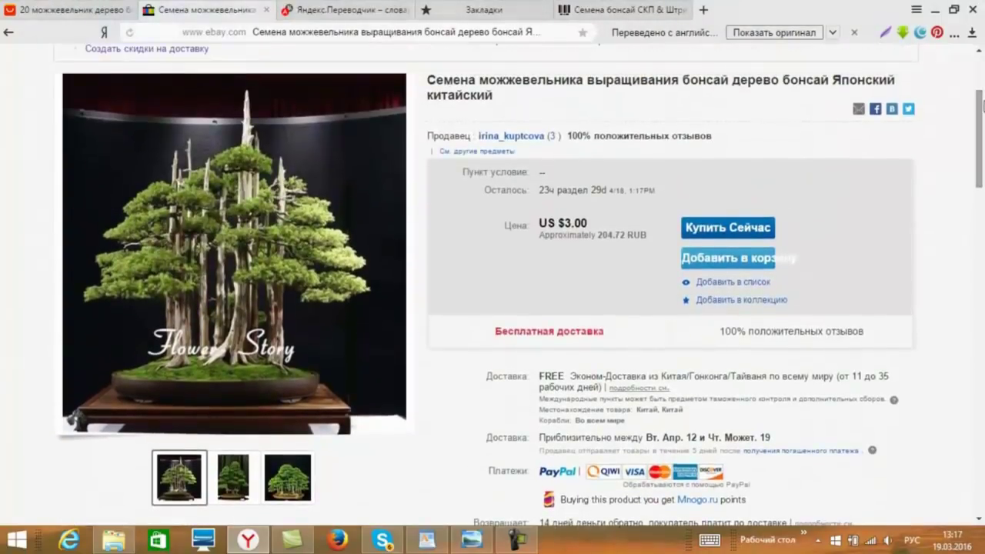
# - Add the published juniper seeds item to My Collection and to the watch list
pyautogui.click(725, 302)
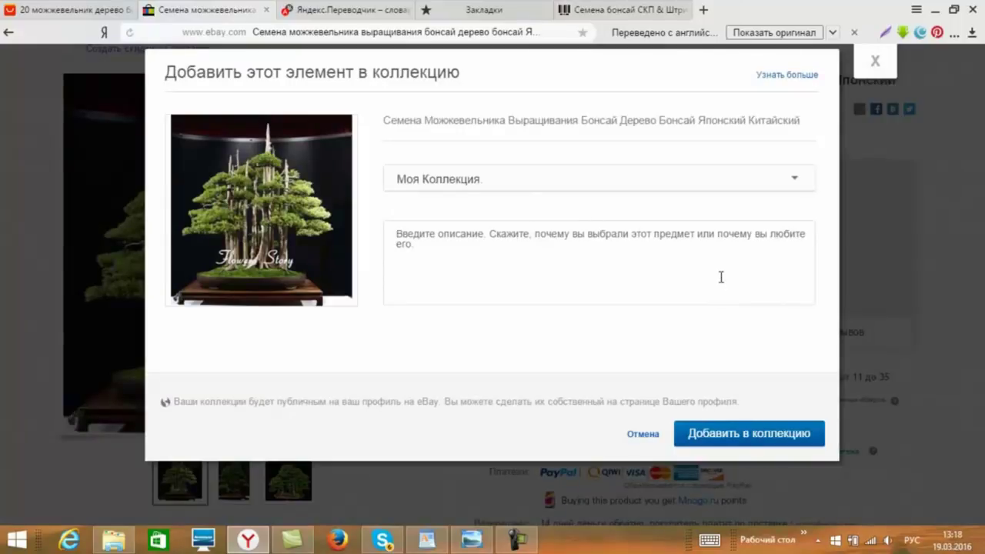
pyautogui.click(726, 431)
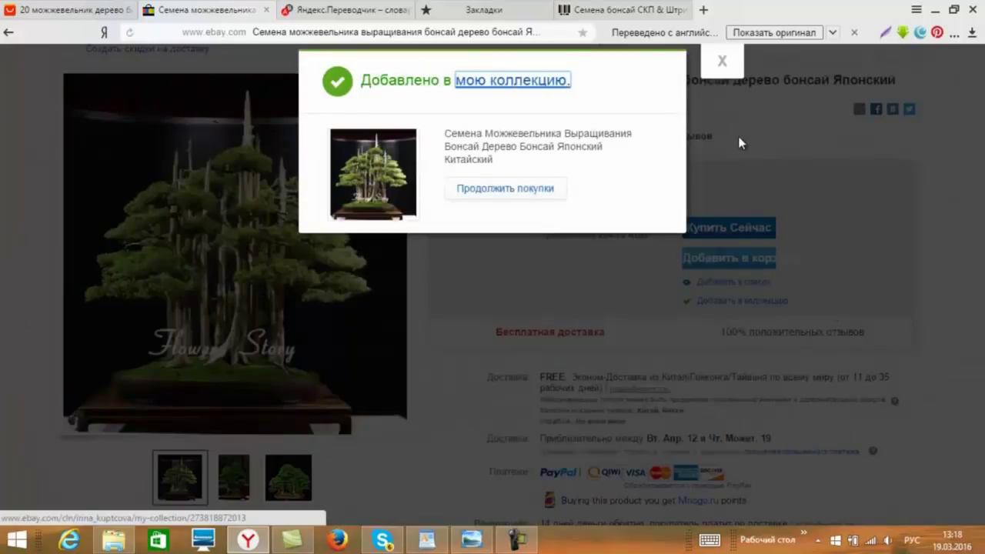
pyautogui.click(724, 63)
pyautogui.click(716, 284)
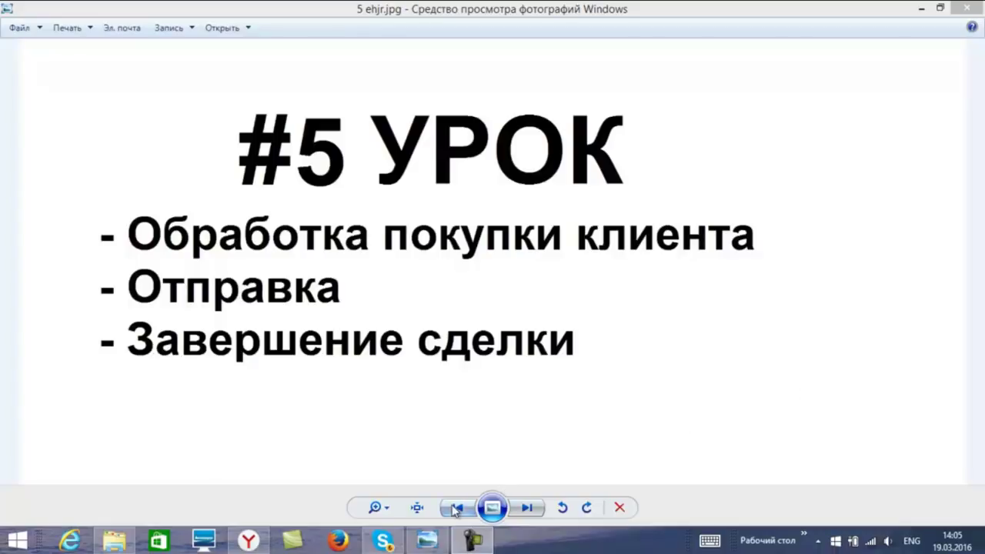
# - Switch to the browser, open the paid chrysanthemum seeds order from the eBay notifications and check the buyer's shipping address
pyautogui.click(250, 541)
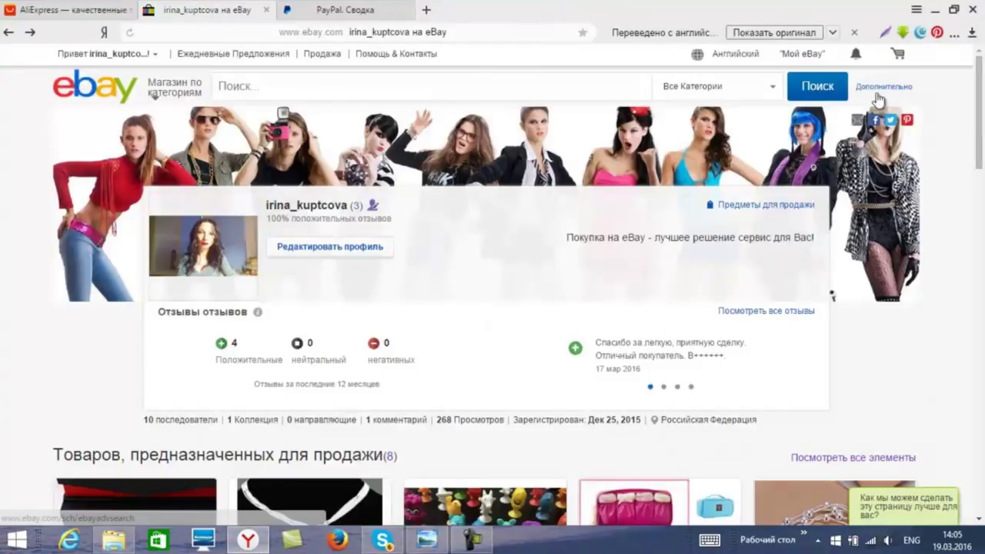
pyautogui.moveTo(856, 60)
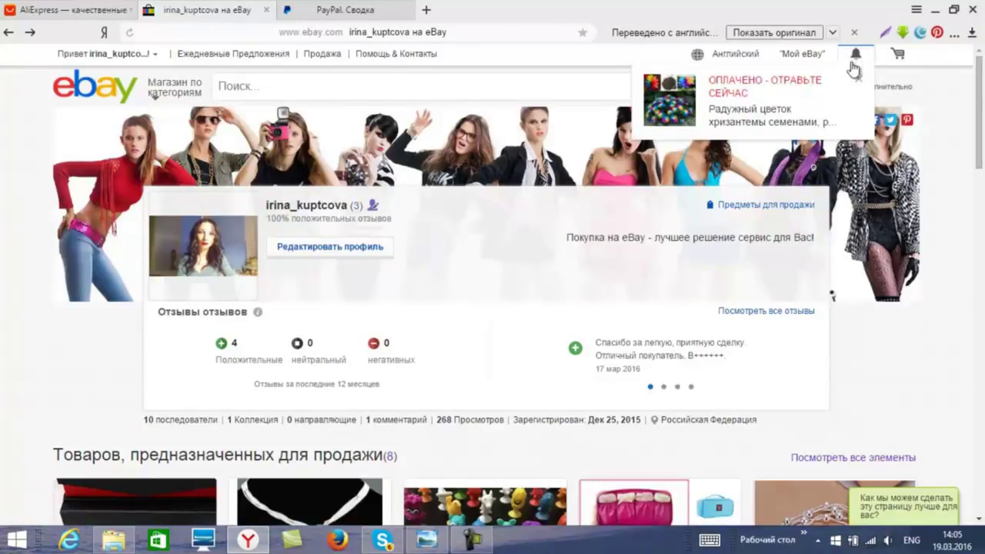
pyautogui.click(742, 88)
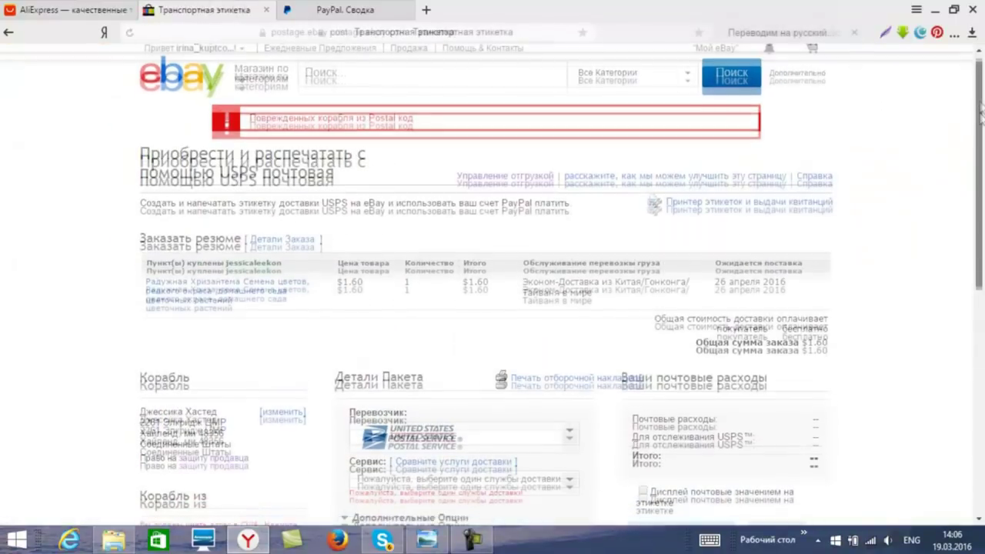
pyautogui.scroll(-2, 982, 144)
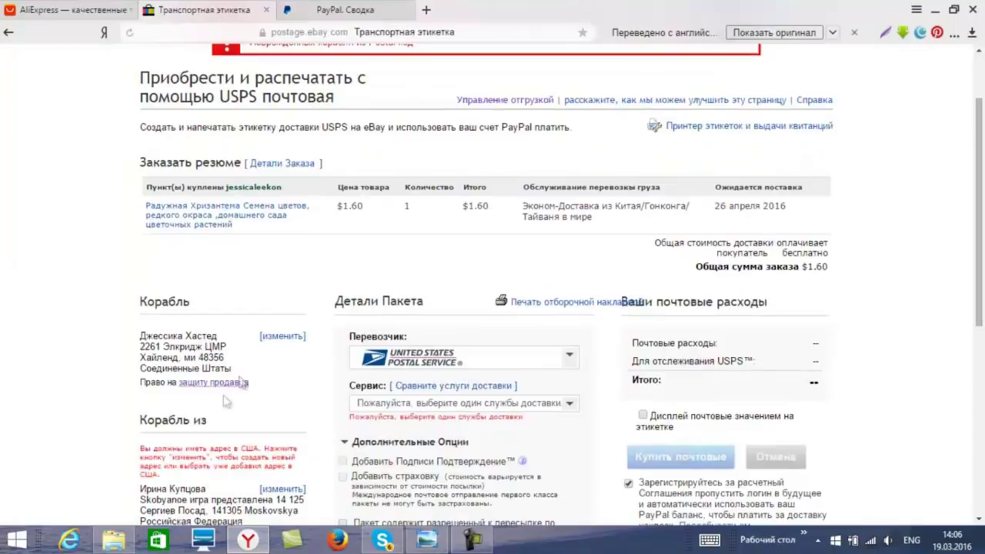
pyautogui.moveTo(244, 377); pyautogui.dragTo(190, 359)
pyautogui.moveTo(182, 358); pyautogui.dragTo(141, 336)
# - Open the details of the March 17 eBay payment in PayPal and check the date until which the funds are held
pyautogui.hotkey('ctrl', 'Tab')
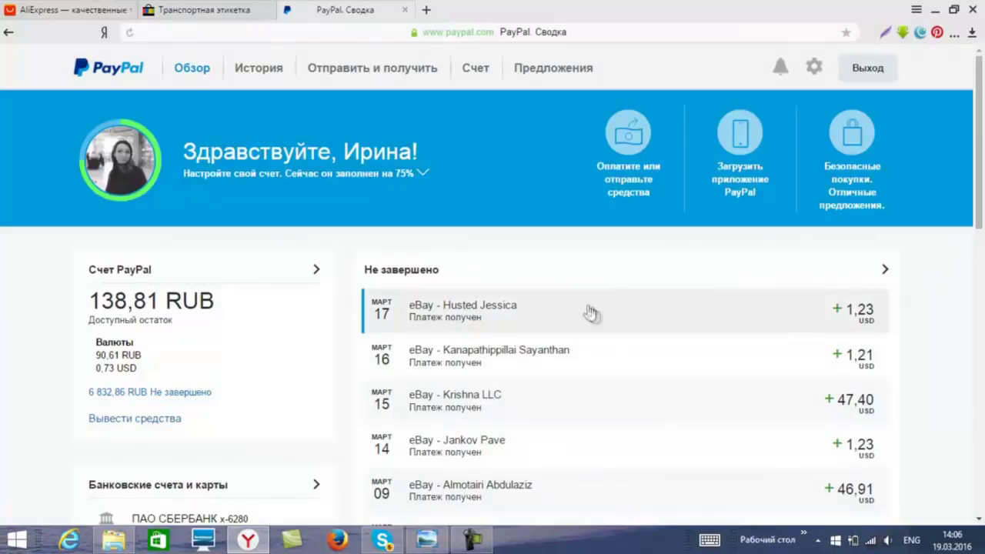
pyautogui.click(631, 316)
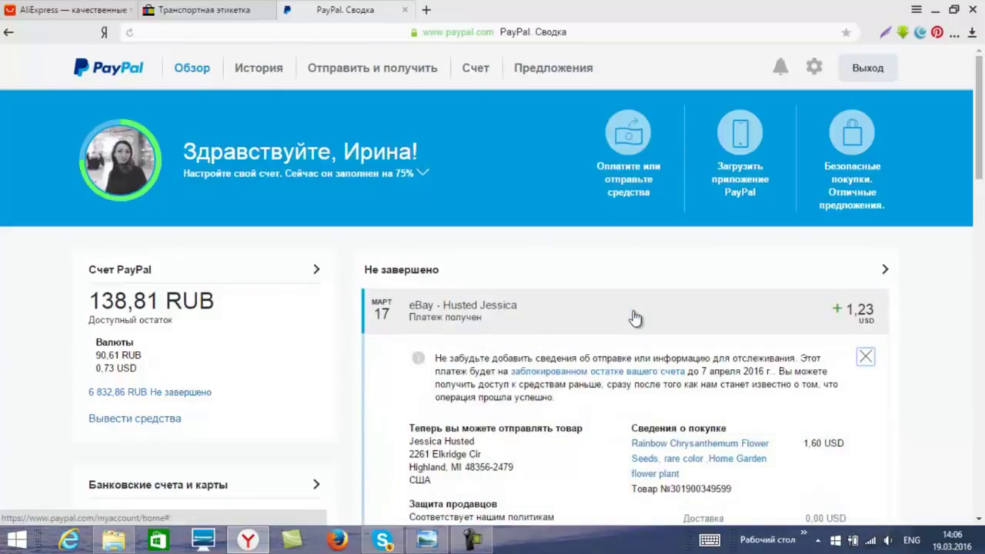
pyautogui.scroll(-2, 980, 193)
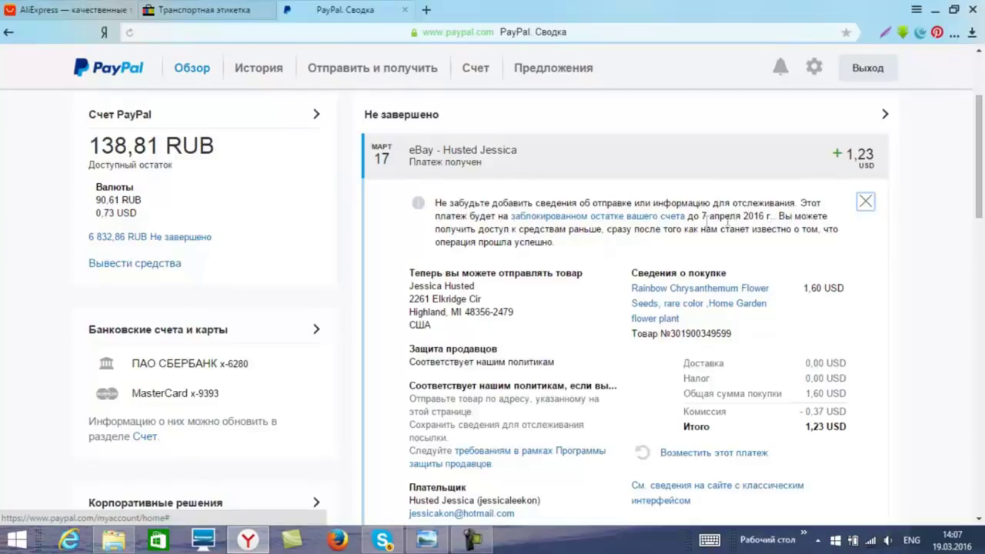
pyautogui.moveTo(699, 217); pyautogui.dragTo(775, 217)
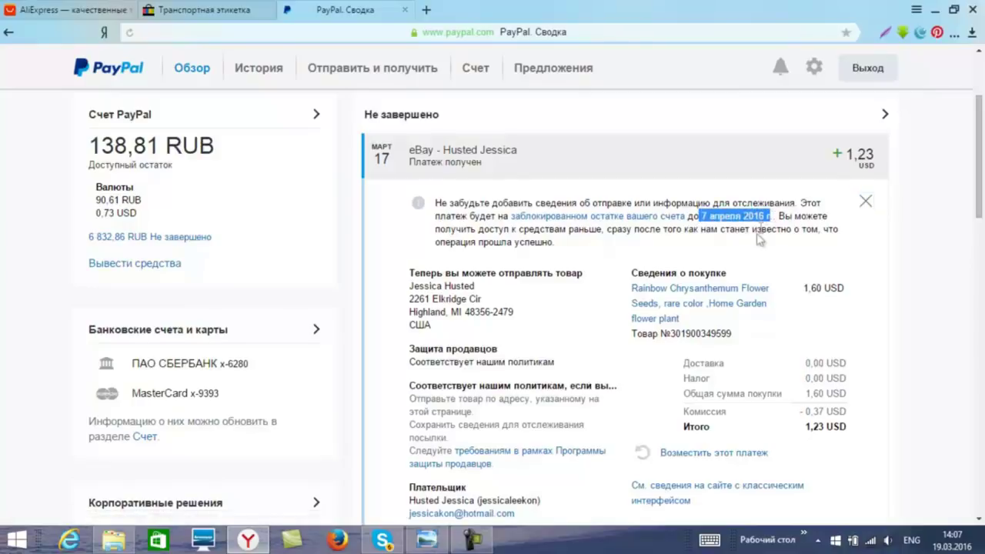
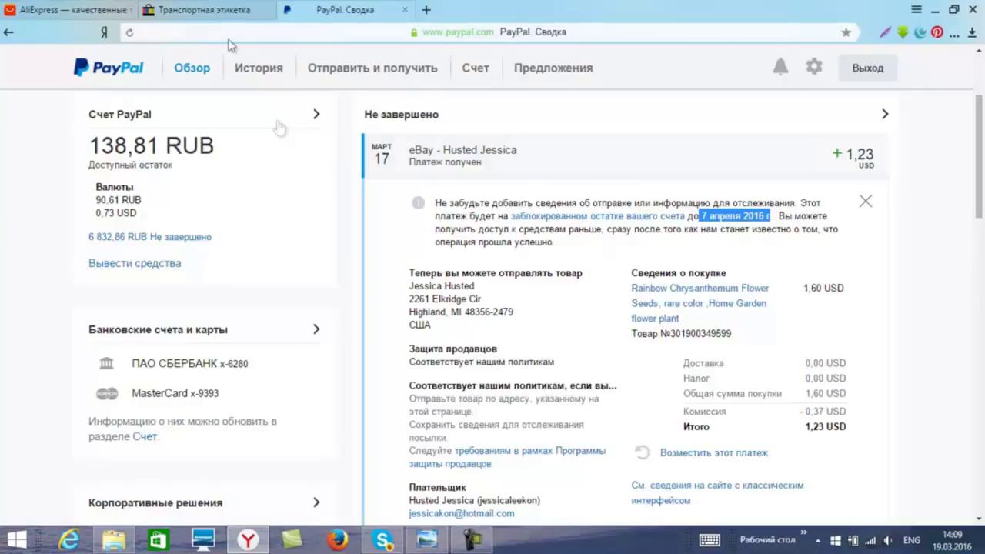
# - Go to the sold items in My eBay and mark the rainbow chrysanthemum seeds order sold on 03/17/16 as shipped
pyautogui.click(213, 12)
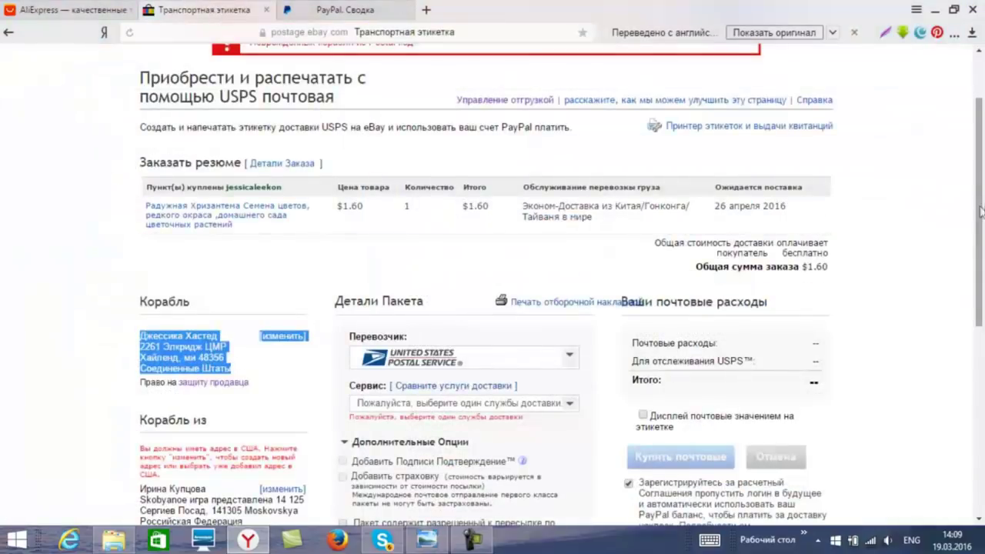
pyautogui.scroll(2, 974, 114)
pyautogui.moveTo(704, 58)
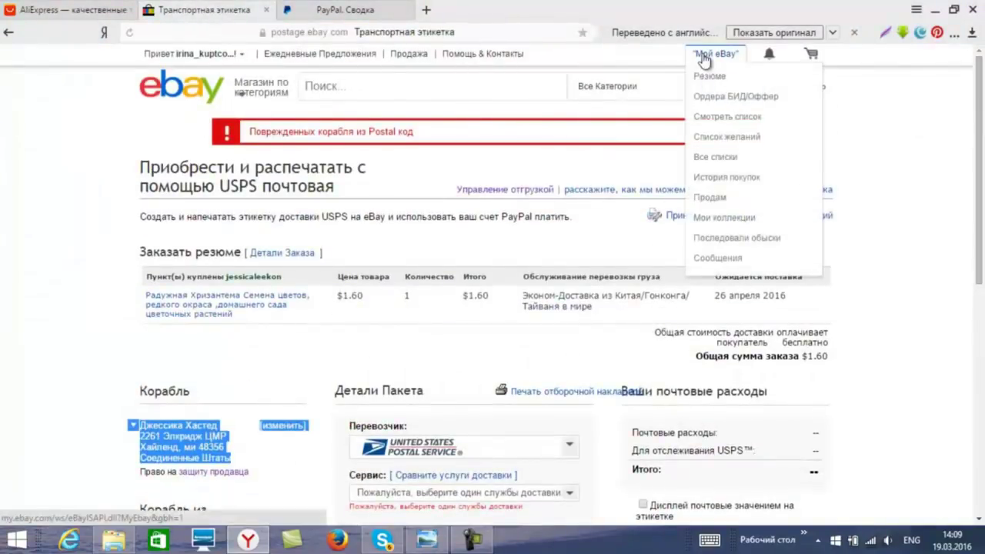
pyautogui.click(702, 198)
pyautogui.scroll(-5, 565, 292)
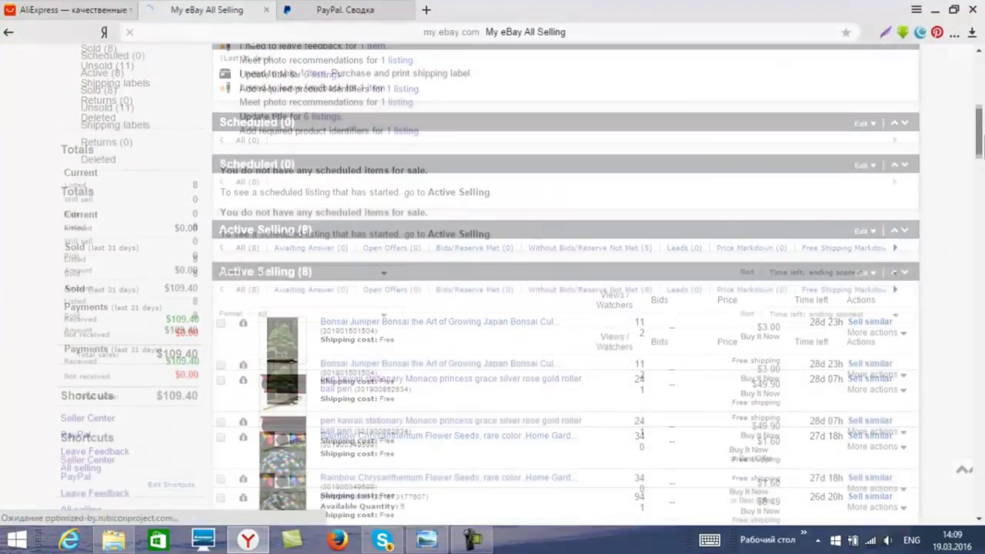
pyautogui.scroll(3, 982, 166)
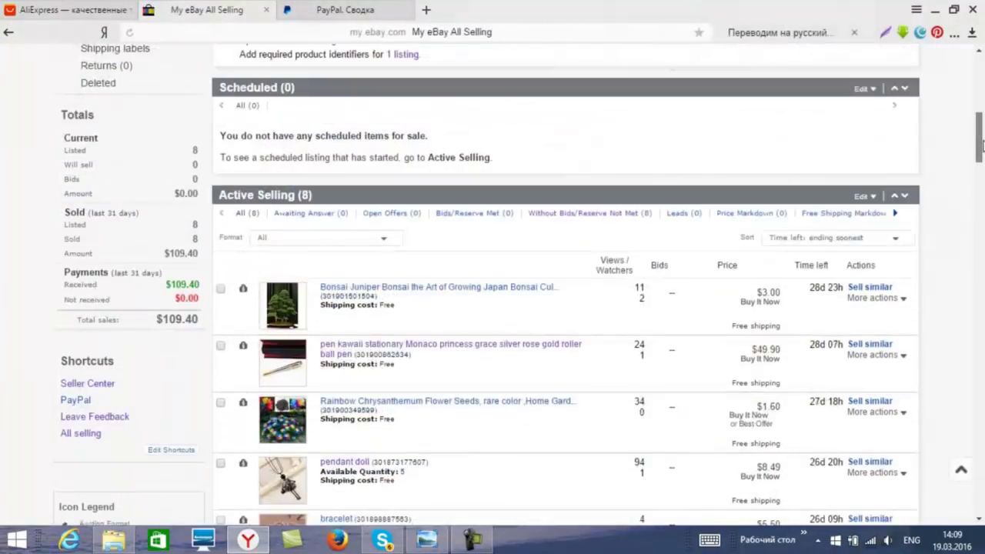
pyautogui.scroll(-2, 981, 158)
pyautogui.moveTo(982, 158); pyautogui.dragTo(981, 220)
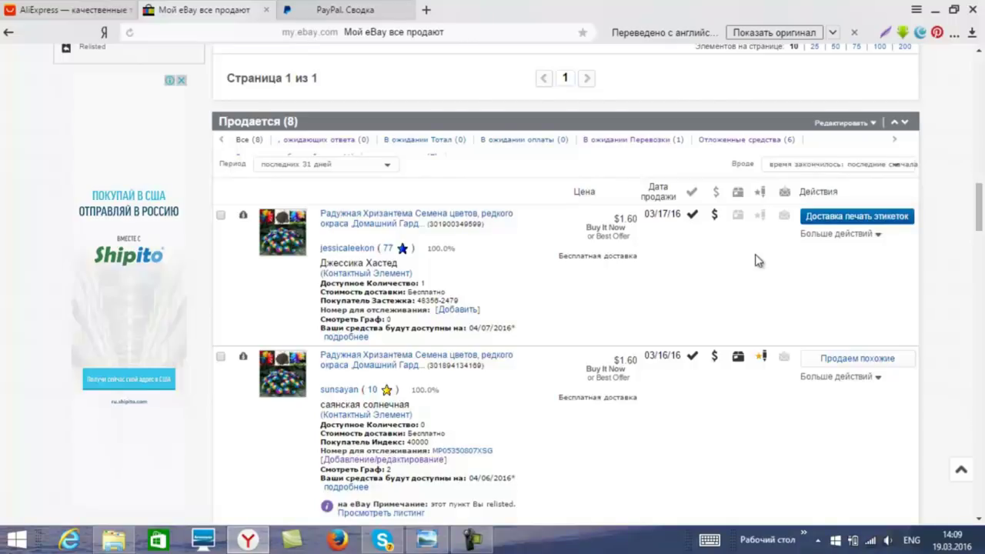
pyautogui.click(880, 242)
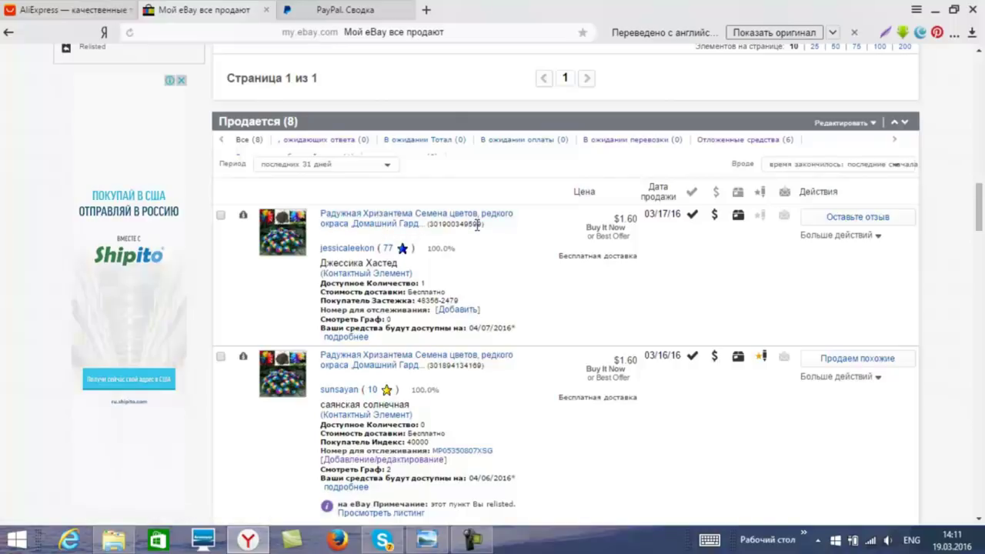
# - Switch to AliExpress and open the rainbow chrysanthemum seeds product from the second page of the wish list
pyautogui.click(85, 12)
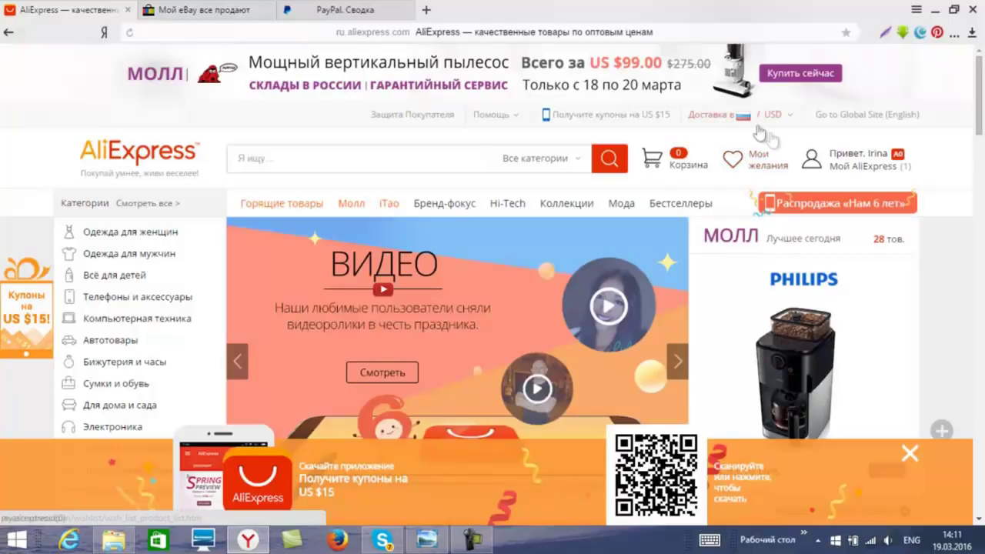
pyautogui.click(761, 169)
pyautogui.scroll(-10, 982, 210)
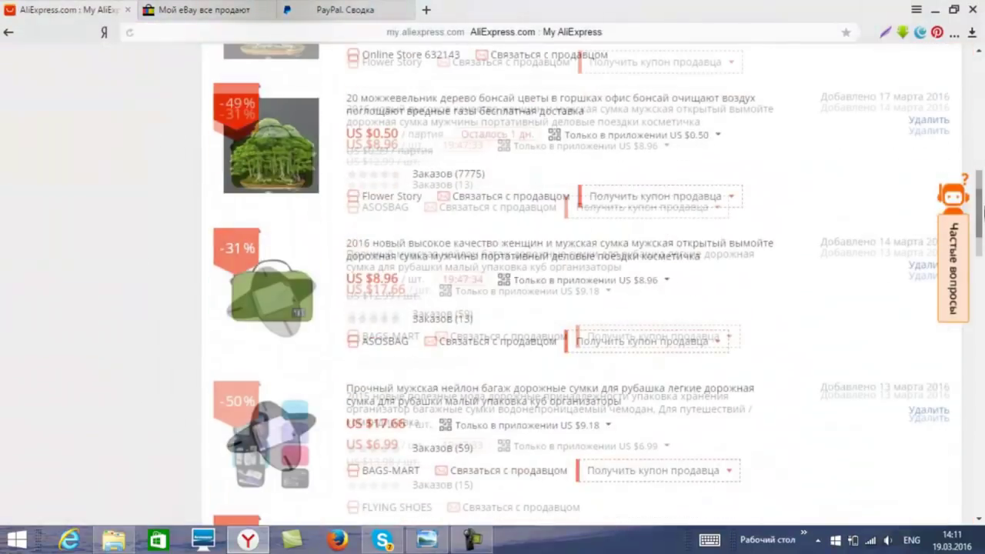
pyautogui.moveTo(983, 210); pyautogui.dragTo(983, 459)
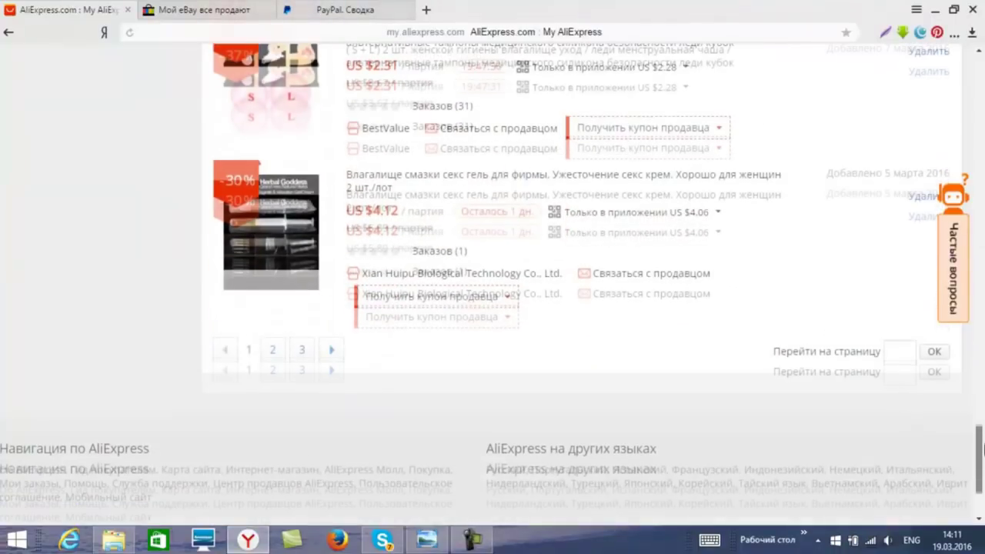
pyautogui.click(273, 349)
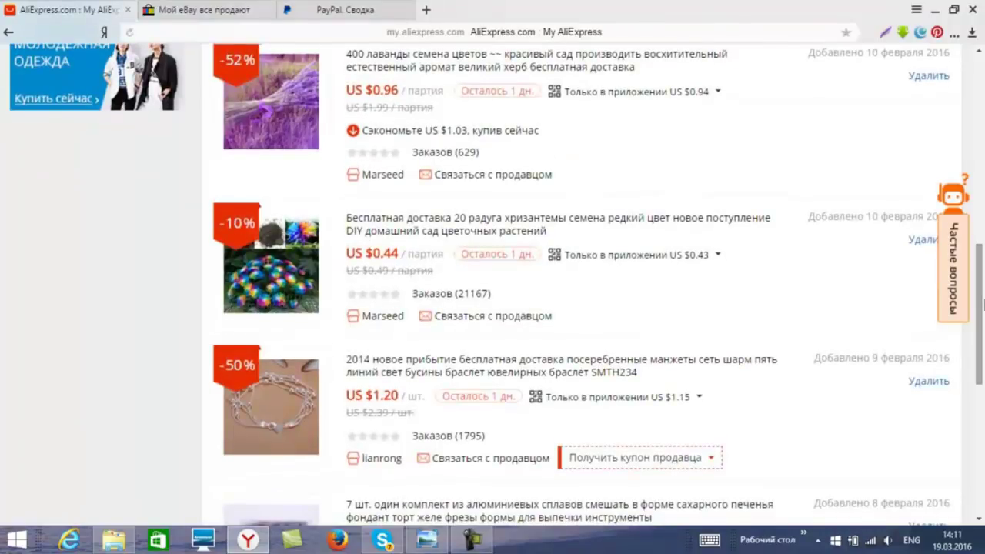
pyautogui.click(387, 236)
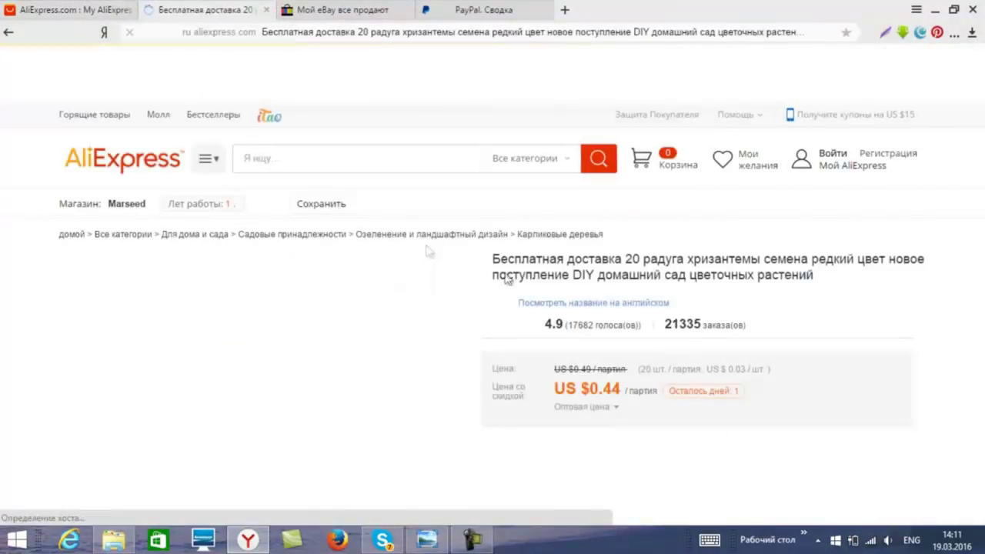
# - Start an immediate purchase of one lot of the chrysanthemum seeds and go to the order's delivery address selection
pyautogui.scroll(-3, 571, 289)
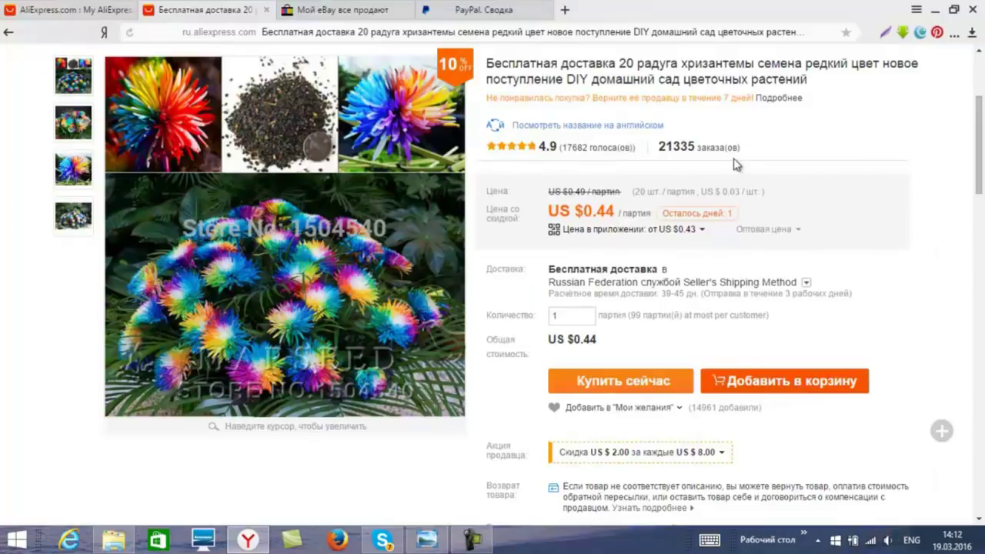
pyautogui.scroll(-1, 982, 184)
pyautogui.scroll(-2, 982, 185)
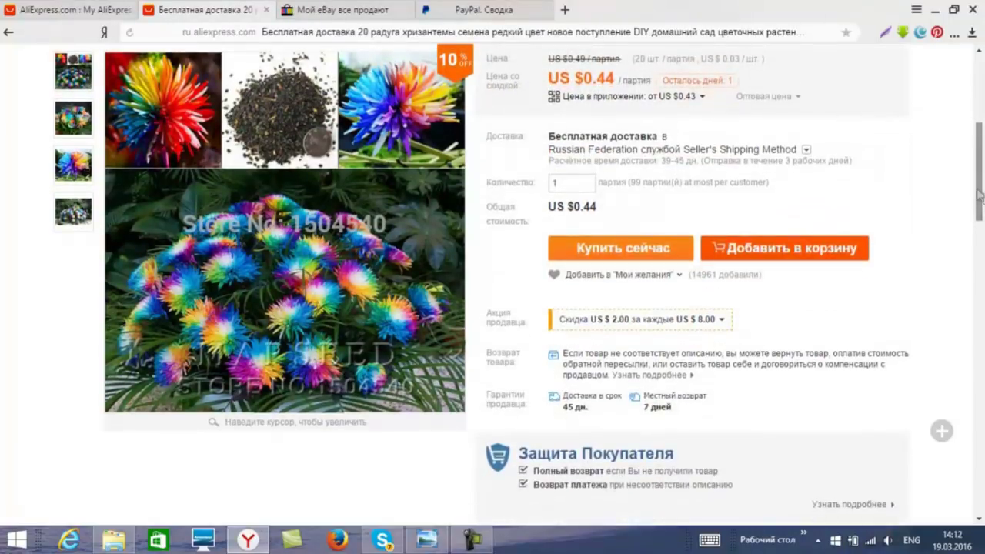
pyautogui.click(624, 255)
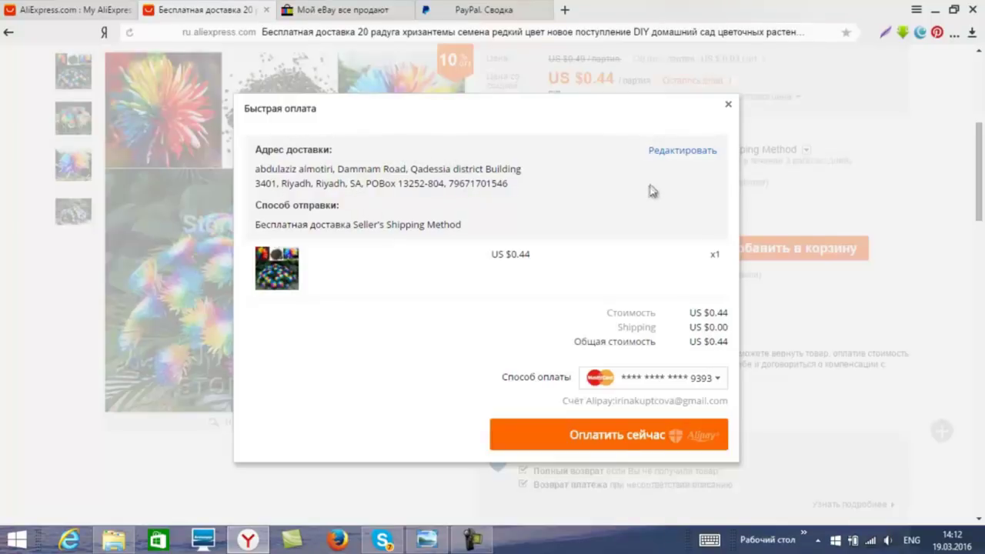
pyautogui.click(681, 158)
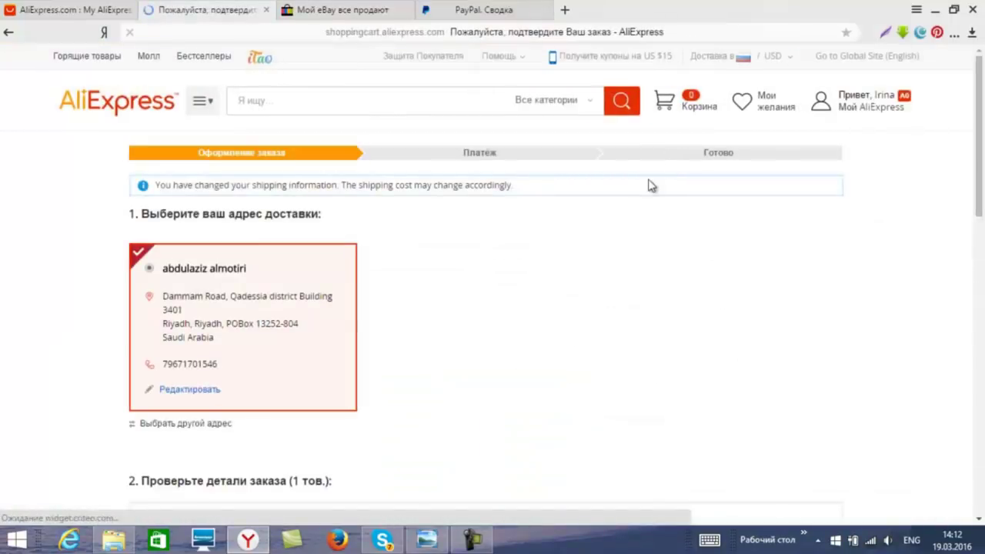
# - Edit the AliExpress delivery address, replacing the recipient's name with the buyer's full name copied from the PayPal payment details
pyautogui.click(192, 391)
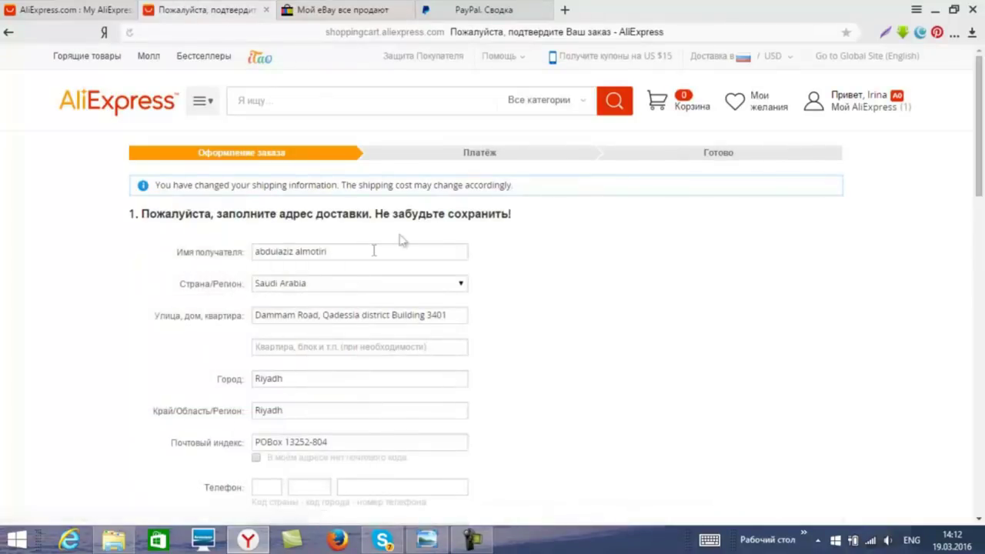
pyautogui.scroll(-3, 979, 201)
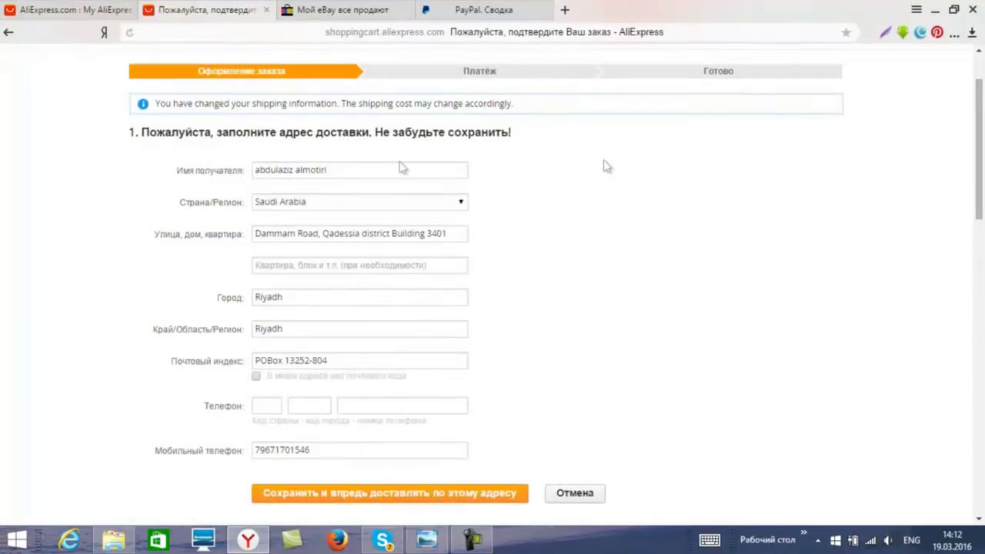
pyautogui.moveTo(345, 171); pyautogui.dragTo(239, 168)
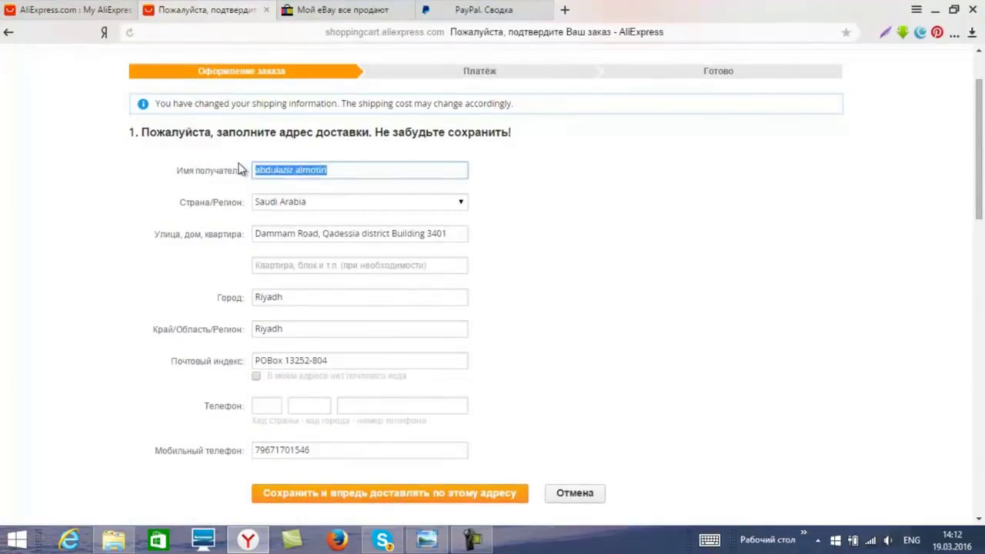
pyautogui.press('BackSpace')
pyautogui.click(471, 12)
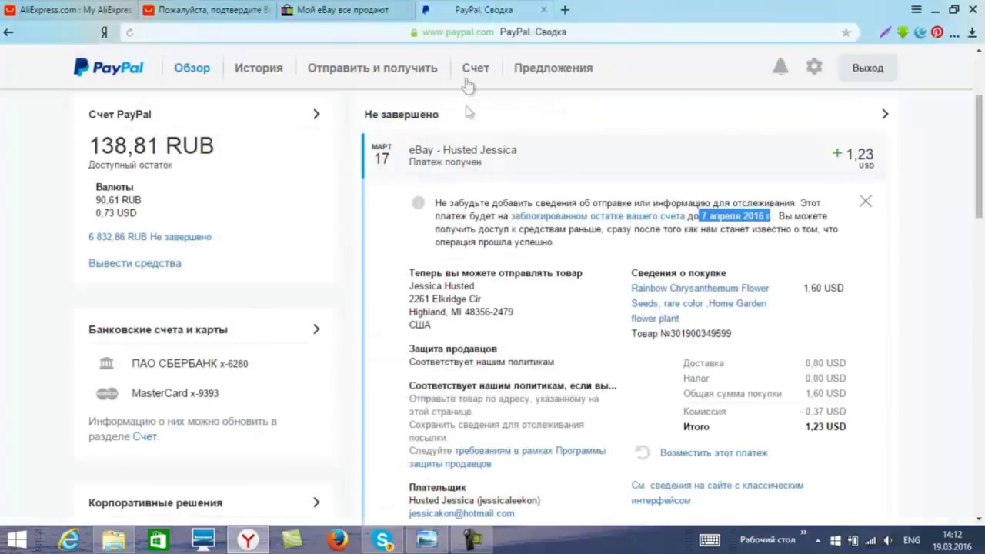
pyautogui.moveTo(488, 289); pyautogui.dragTo(413, 285)
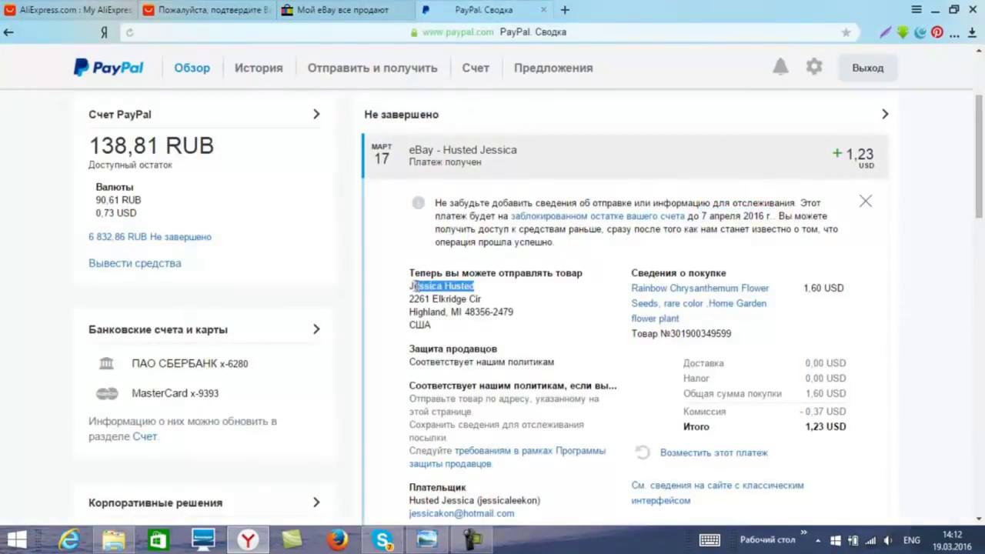
pyautogui.rightClick(439, 285)
pyautogui.click(458, 298)
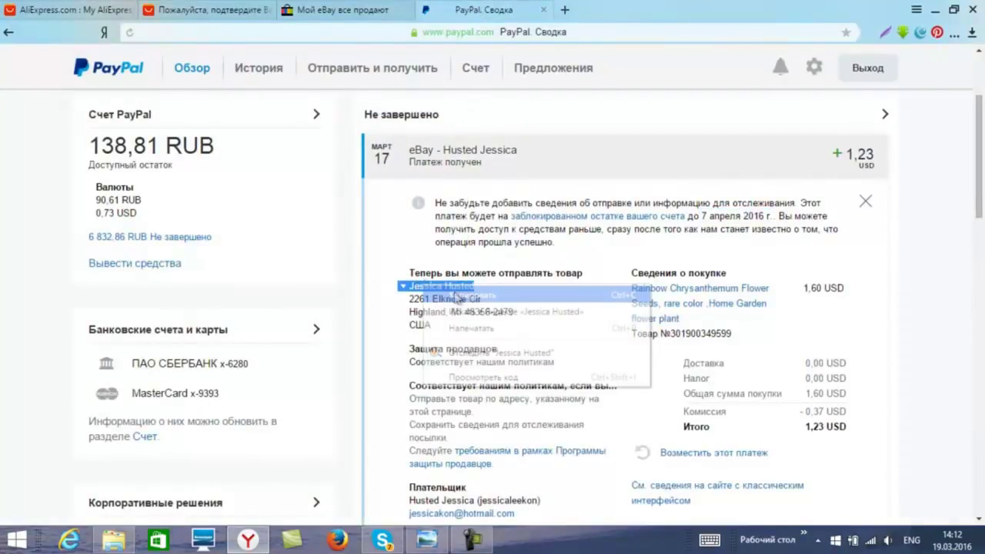
pyautogui.click(306, 10)
pyautogui.click(153, 7)
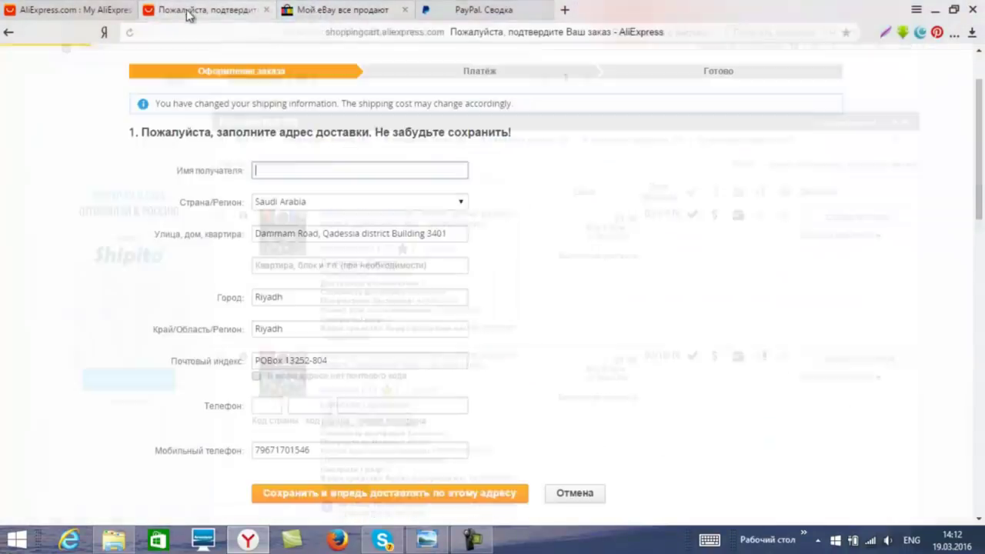
pyautogui.rightClick(304, 177)
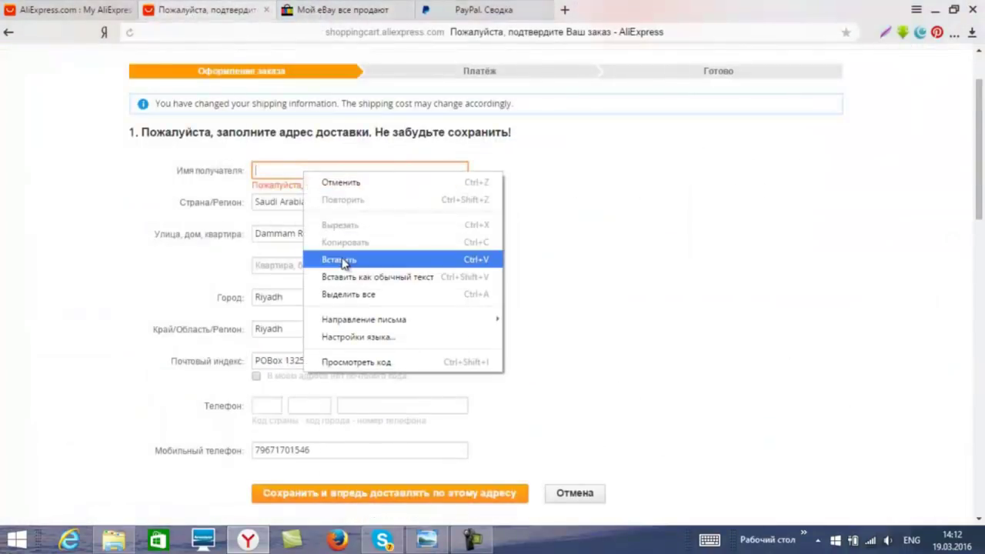
pyautogui.click(343, 260)
# - Return to the PayPal payment details and place their browser tab directly beside the AliExpress order tab
pyautogui.click(329, 205)
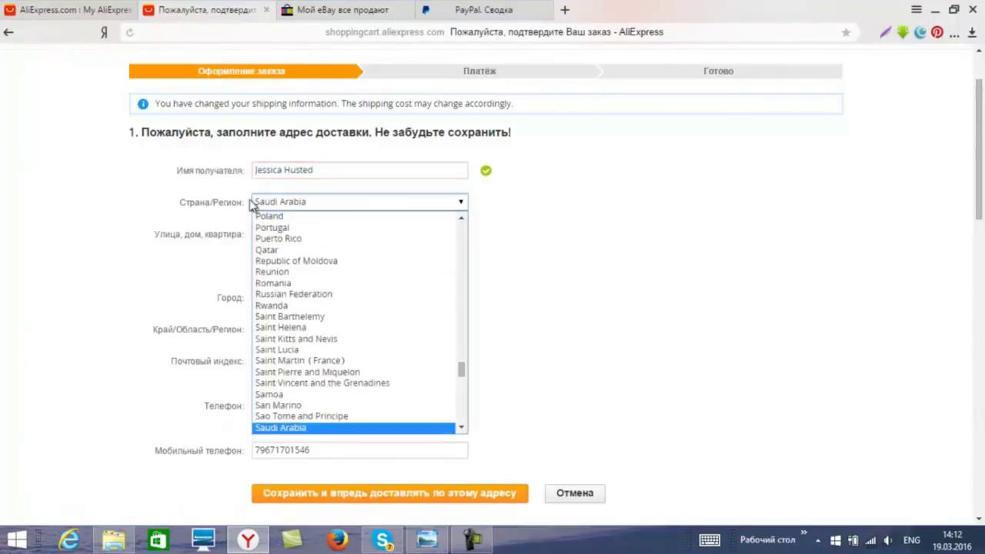
pyautogui.click(343, 11)
pyautogui.click(460, 12)
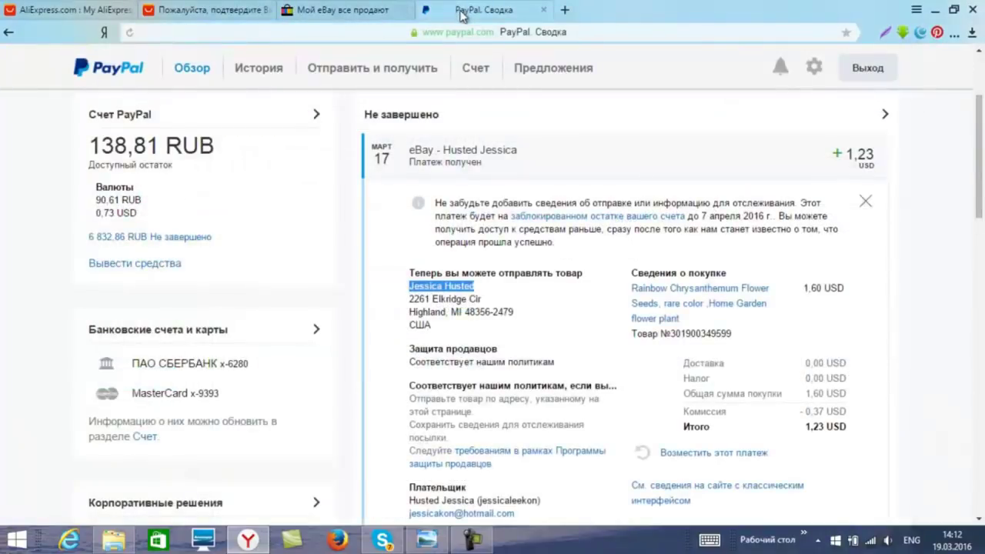
pyautogui.moveTo(460, 16); pyautogui.dragTo(347, 12)
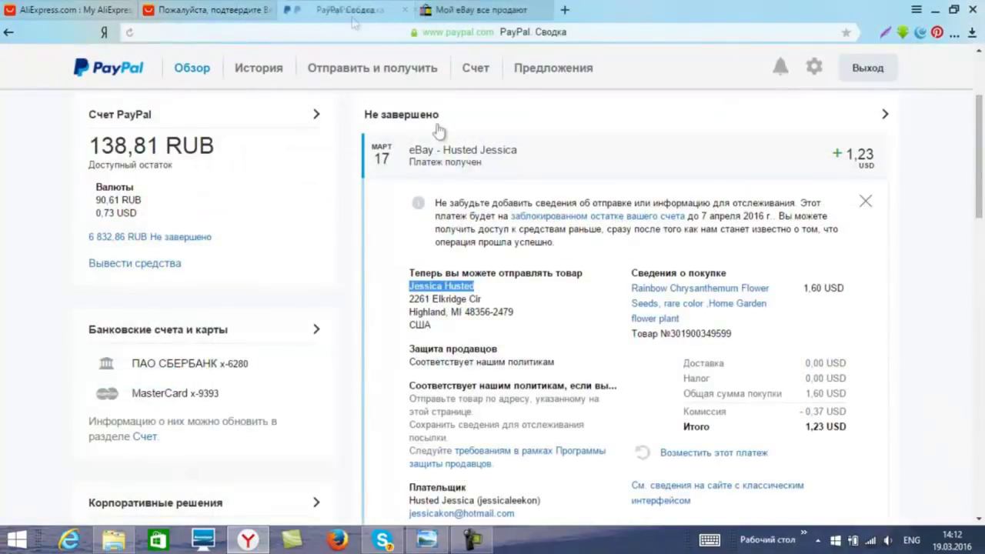
# - Switch to the AliExpress order and set the delivery address country to United States
pyautogui.click(202, 11)
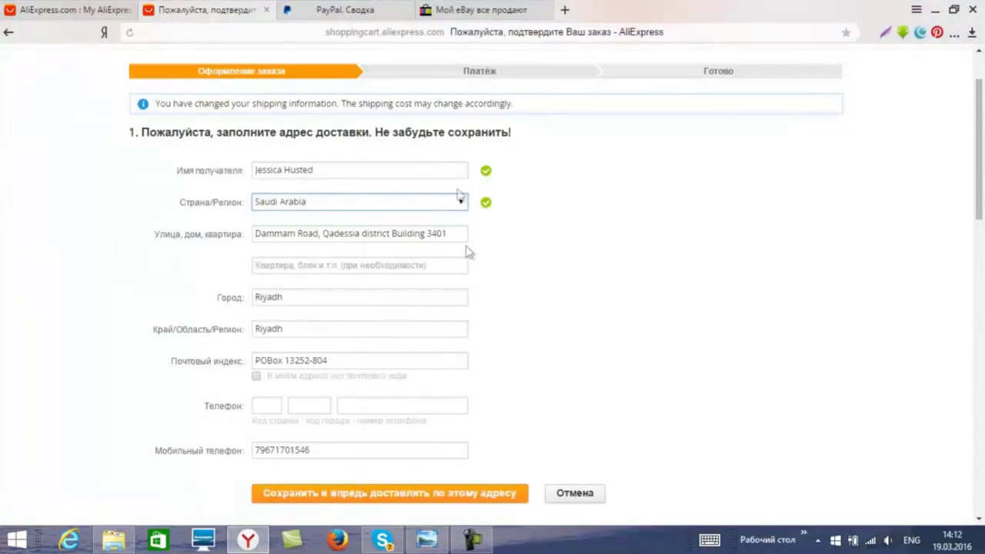
pyautogui.click(461, 198)
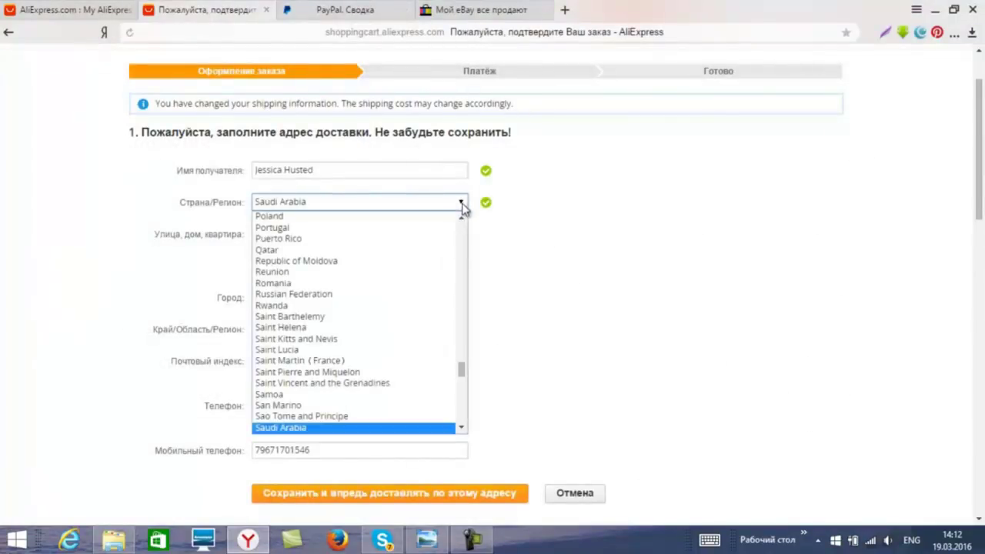
pyautogui.moveTo(462, 378); pyautogui.dragTo(464, 397)
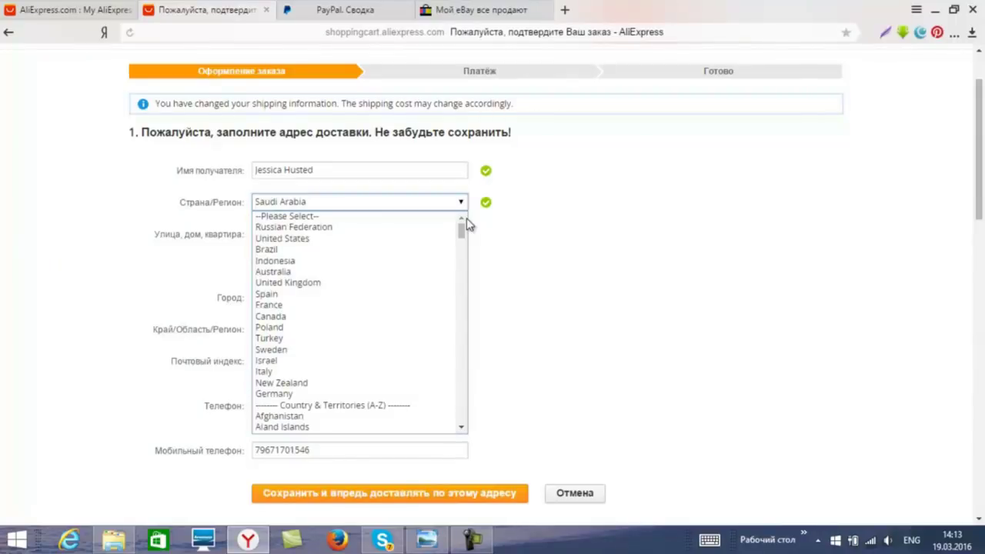
pyautogui.click(332, 241)
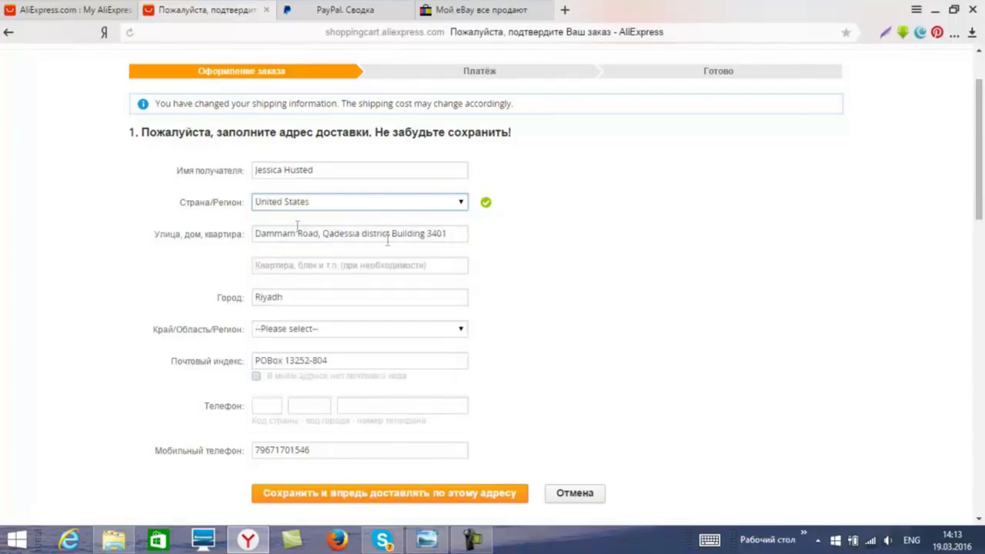
# - Replace the street line of the AliExpress delivery address with the buyer's street address copied from the PayPal payment details
pyautogui.moveTo(451, 235); pyautogui.dragTo(226, 246)
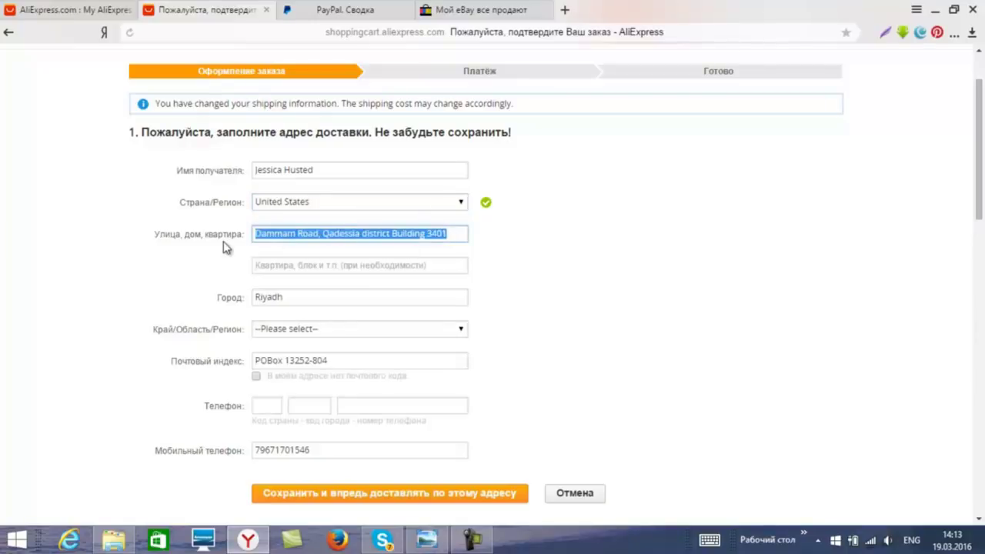
pyautogui.press('BackSpace')
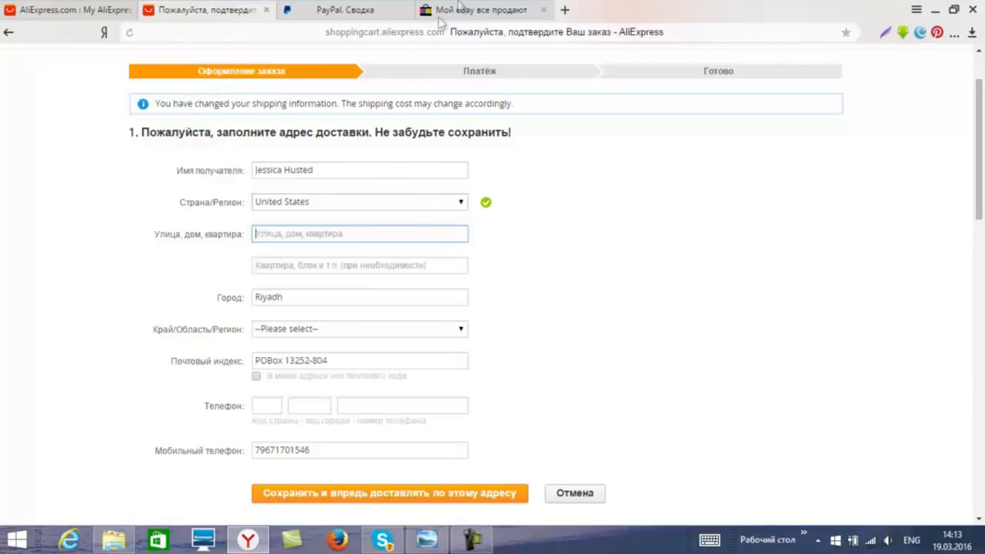
pyautogui.click(338, 10)
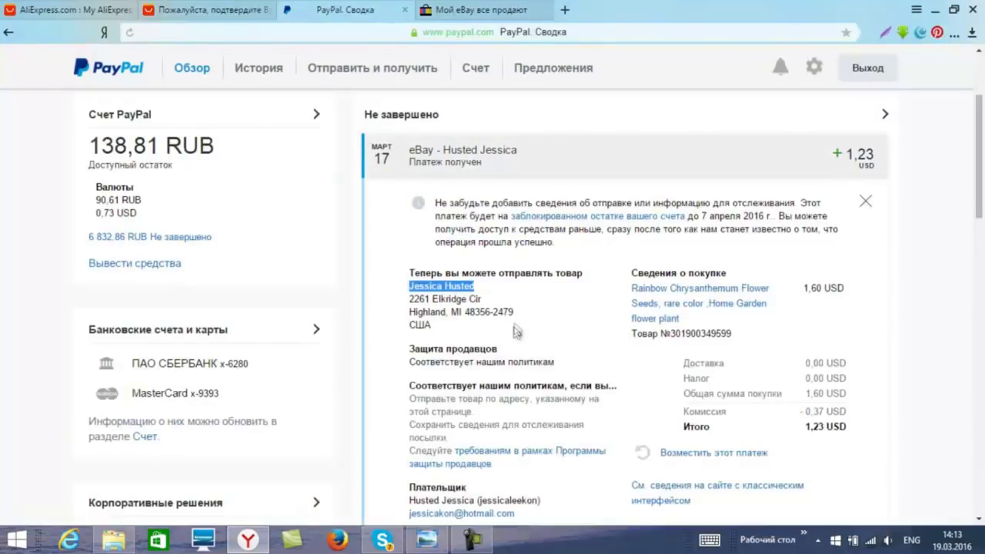
pyautogui.moveTo(410, 300); pyautogui.dragTo(480, 296)
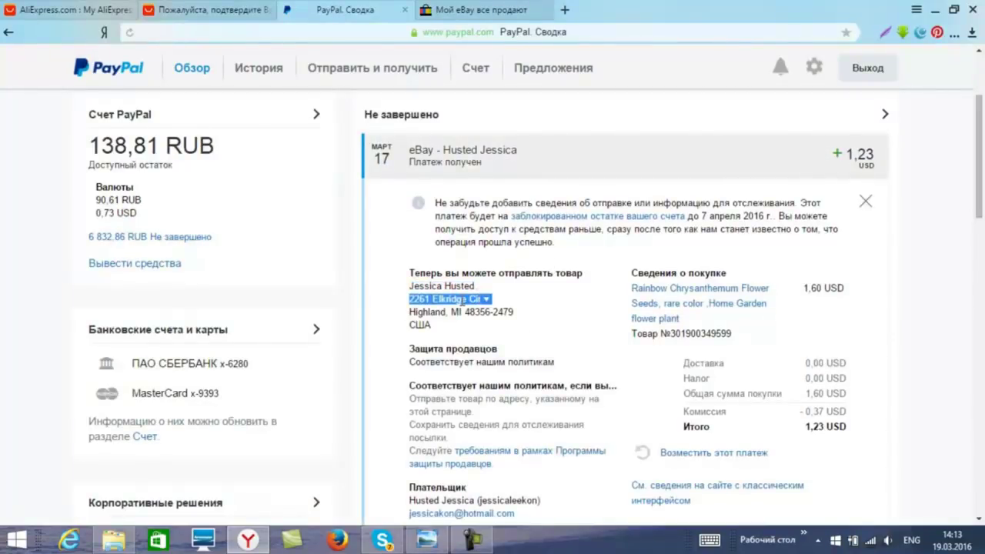
pyautogui.rightClick(463, 299)
pyautogui.click(501, 310)
pyautogui.hotkey('ctrl', 'shift', 'Tab')
pyautogui.hotkey('ctrl', 'v')
# - Replace the city in the AliExpress delivery address with the buyer's city copied from the PayPal payment details
pyautogui.moveTo(308, 303); pyautogui.dragTo(259, 298)
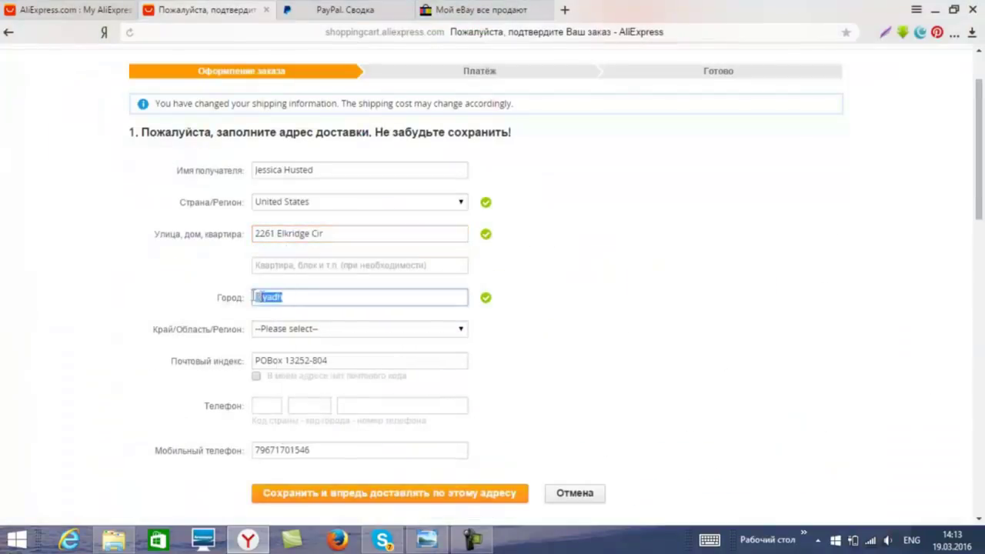
pyautogui.press('BackSpace')
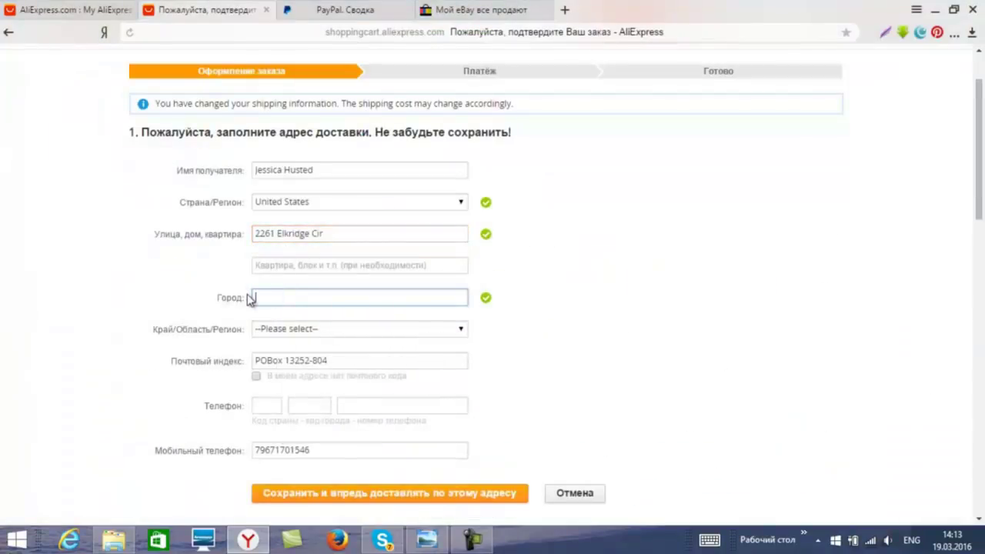
pyautogui.click(330, 11)
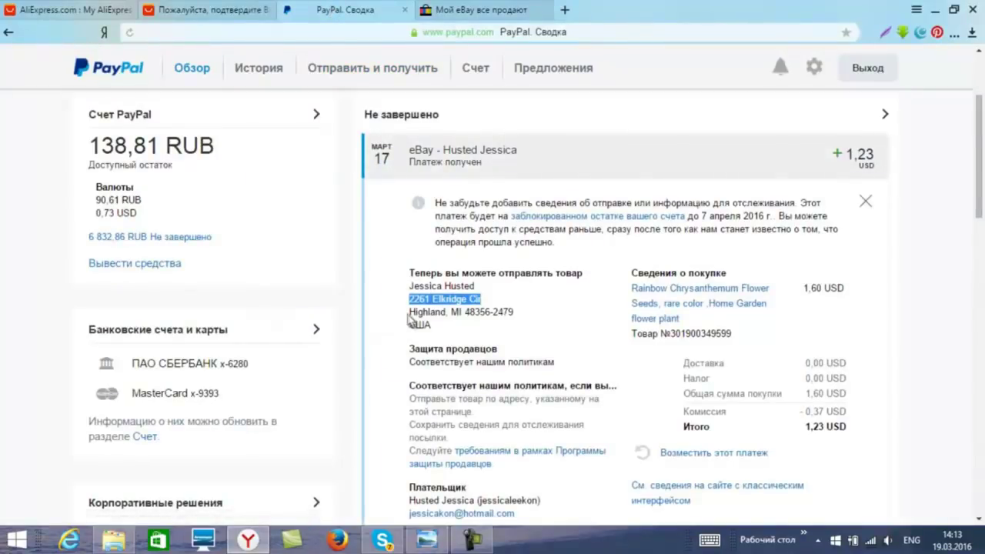
pyautogui.moveTo(410, 312); pyautogui.dragTo(438, 314)
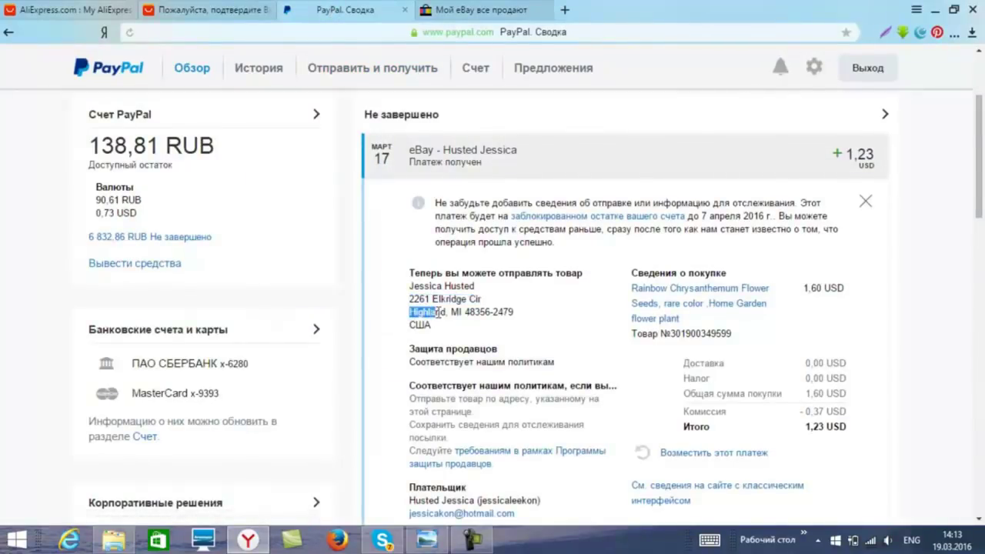
pyautogui.hotkey('ctrl', 'c')
pyautogui.hotkey('ctrl', 'shift', 'Tab')
pyautogui.hotkey('ctrl', 'v')
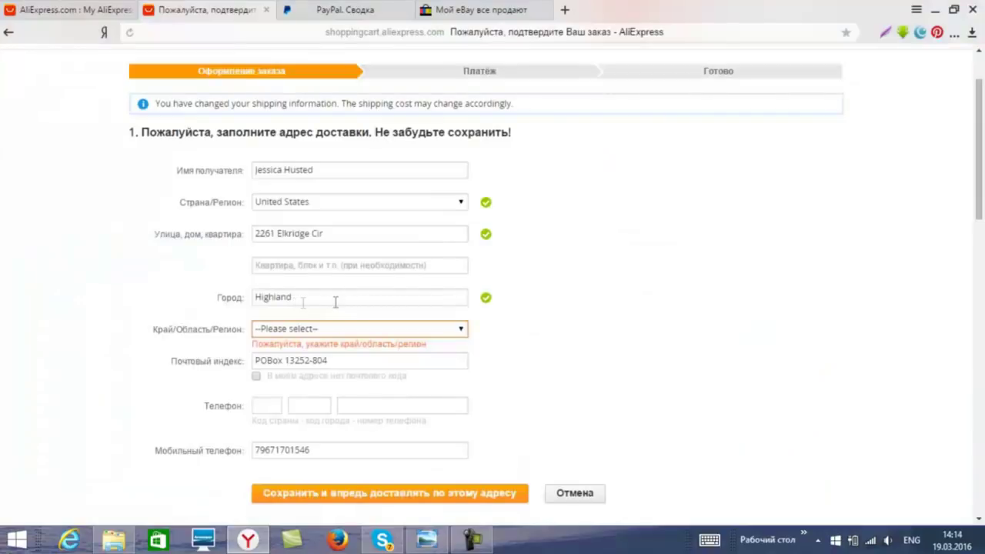
# - Check the buyer's city in PayPal and the Wikipedia search results, and set the AliExpress delivery region to Ohio
pyautogui.click(464, 332)
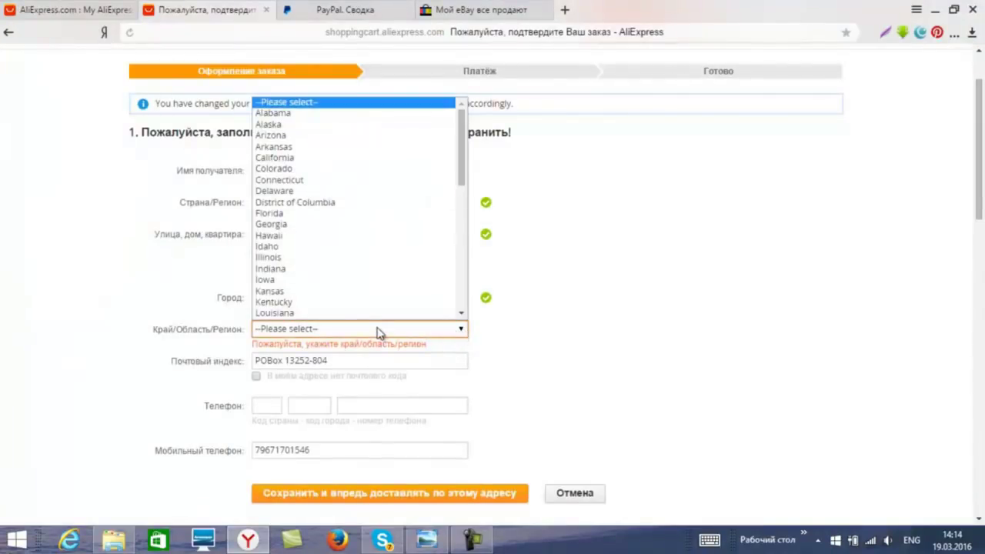
pyautogui.scroll(-3, 461, 161)
pyautogui.moveTo(466, 156); pyautogui.dragTo(473, 275)
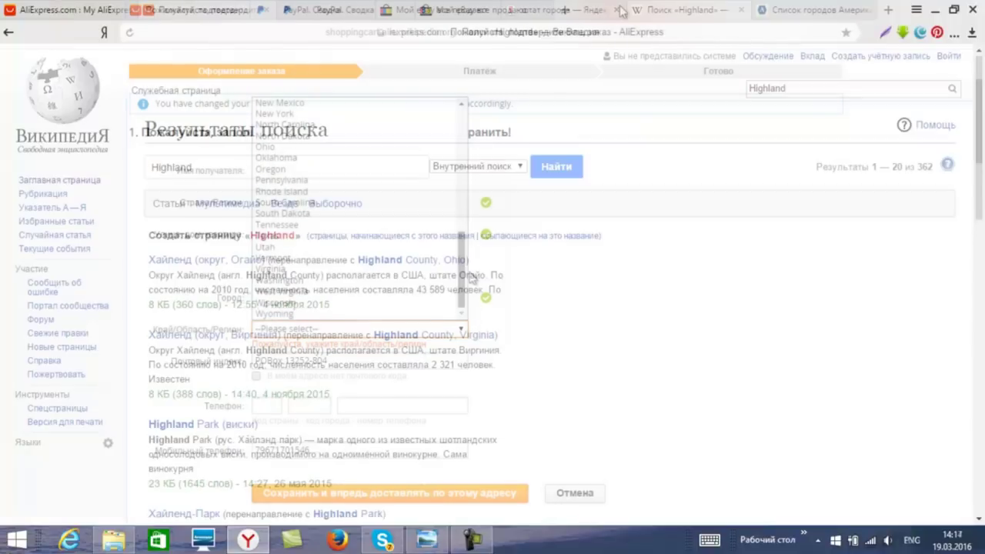
pyautogui.click(317, 12)
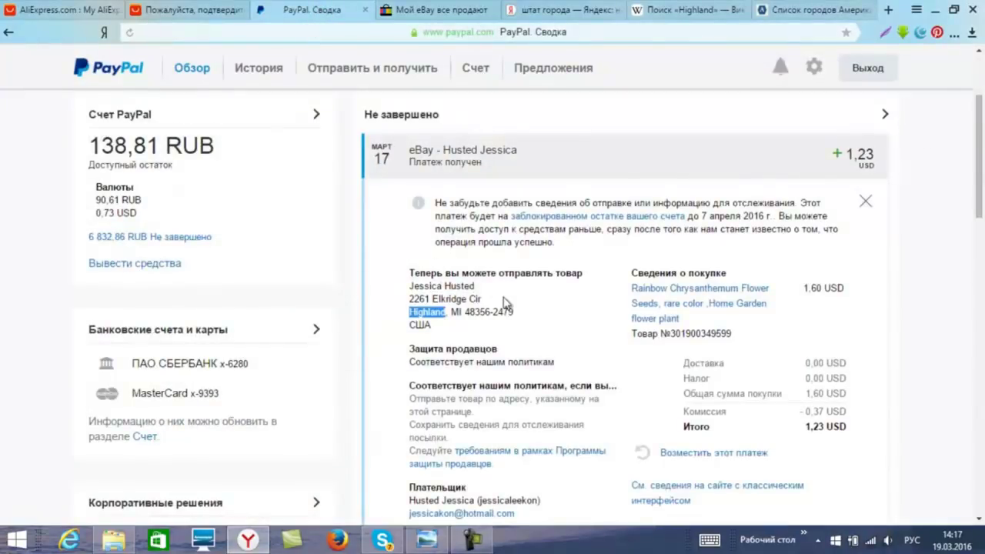
pyautogui.click(669, 13)
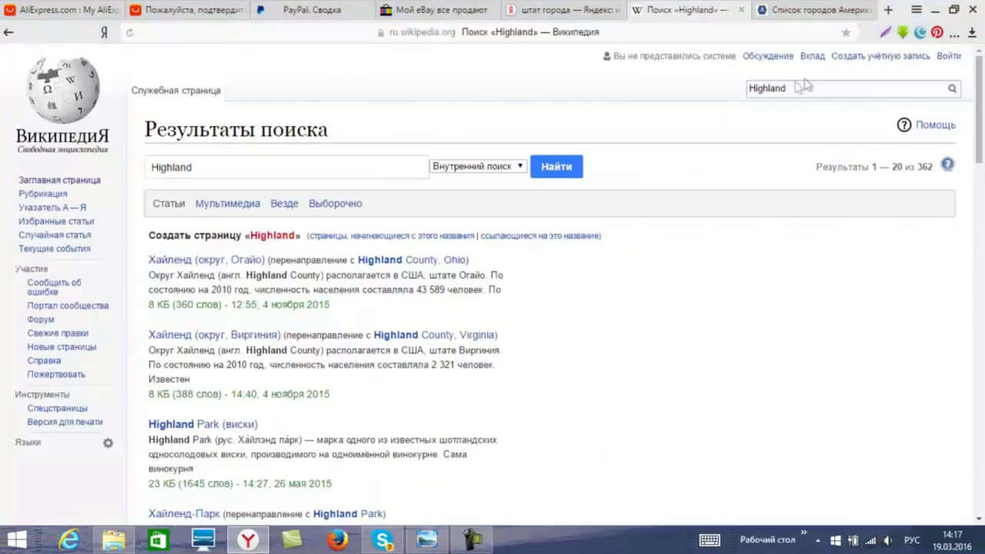
pyautogui.moveTo(797, 87); pyautogui.dragTo(744, 90)
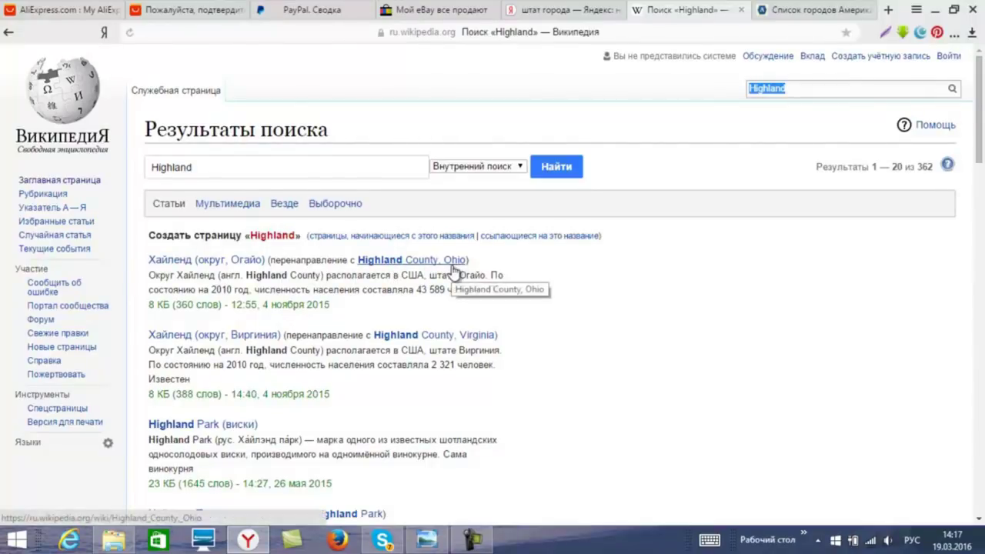
pyautogui.click(202, 13)
pyautogui.moveTo(459, 134); pyautogui.dragTo(455, 223)
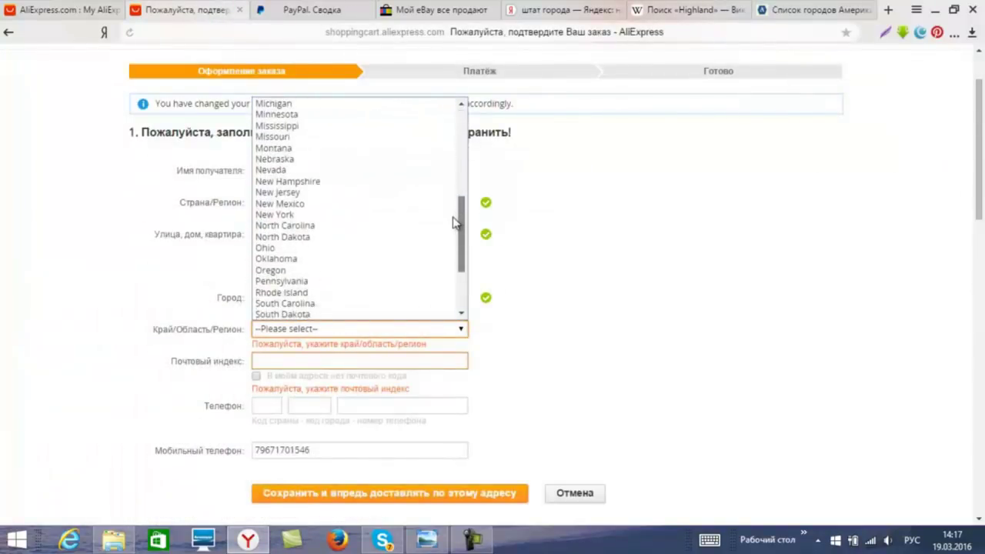
pyautogui.click(293, 248)
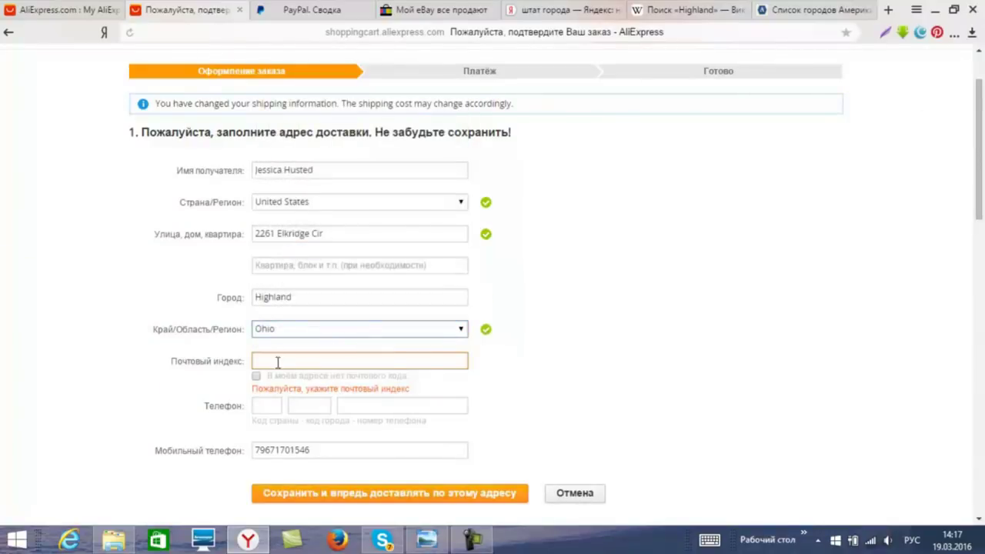
# - Enter the buyer's postal code copied from the PayPal payment details and save the AliExpress delivery address
pyautogui.click(323, 9)
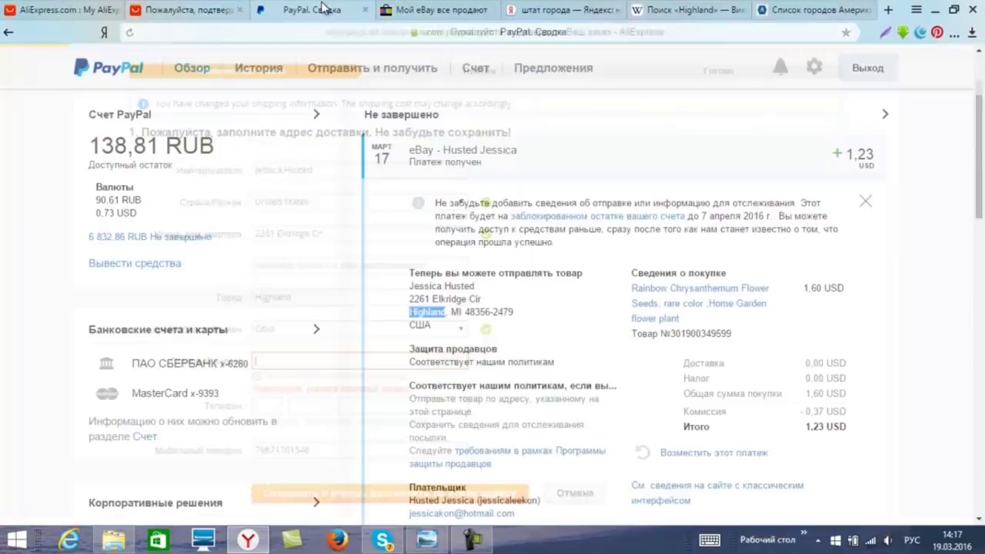
pyautogui.click(529, 326)
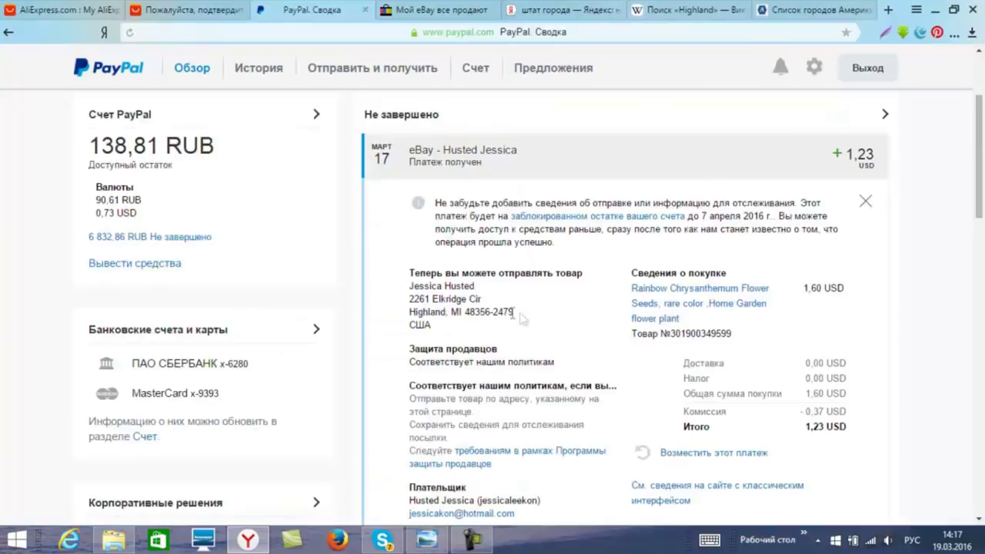
pyautogui.hotkey('ctrl', 'shift', 'Tab')
pyautogui.rightClick(359, 362)
pyautogui.click(374, 248)
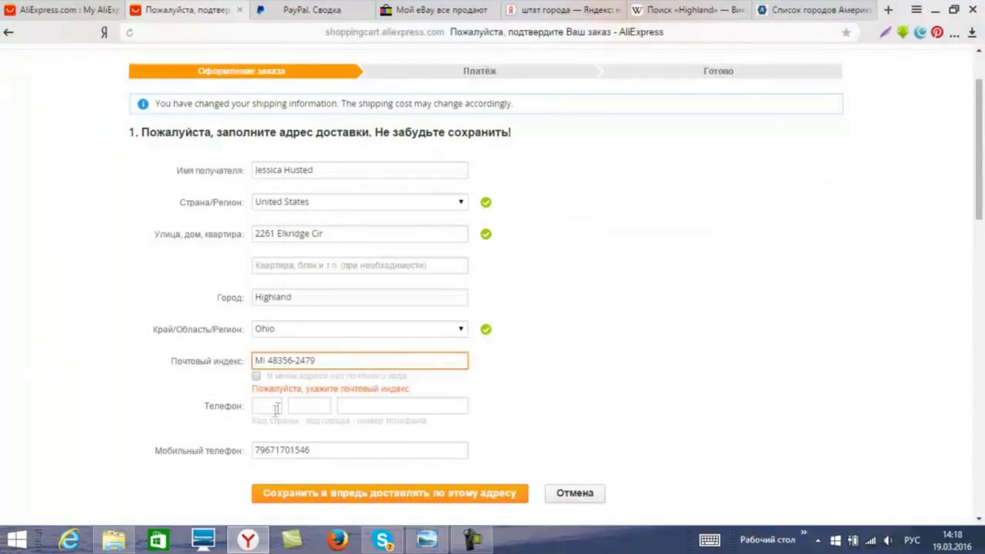
pyautogui.click(324, 452)
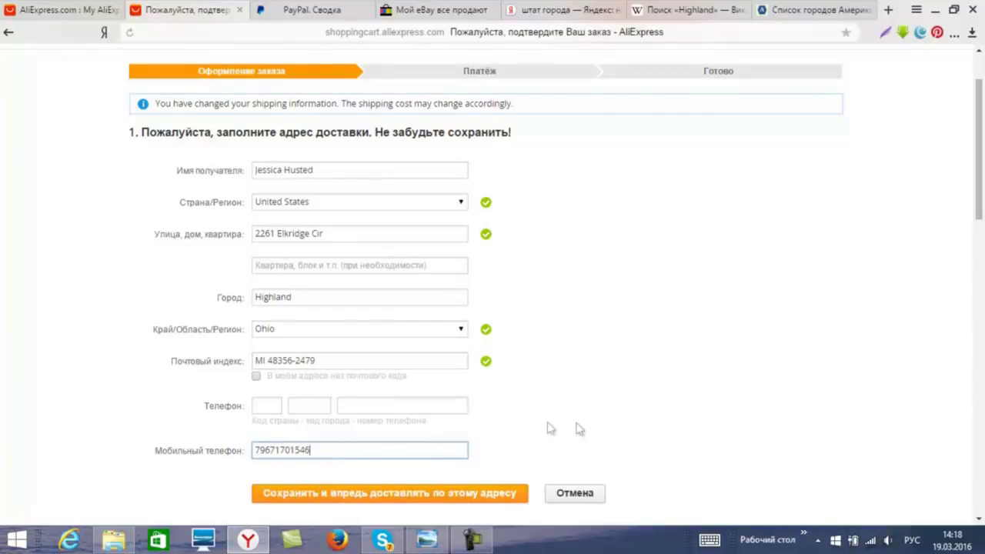
pyautogui.click(359, 497)
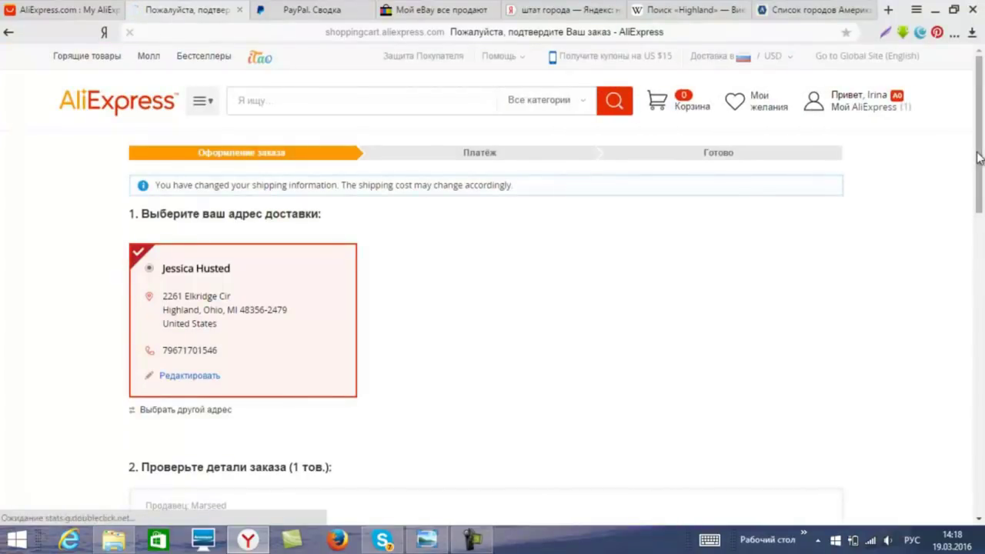
# - Copy the buyer's full name and address from PayPal into the comment for the seller on the AliExpress order
pyautogui.moveTo(979, 157); pyautogui.dragTo(980, 206)
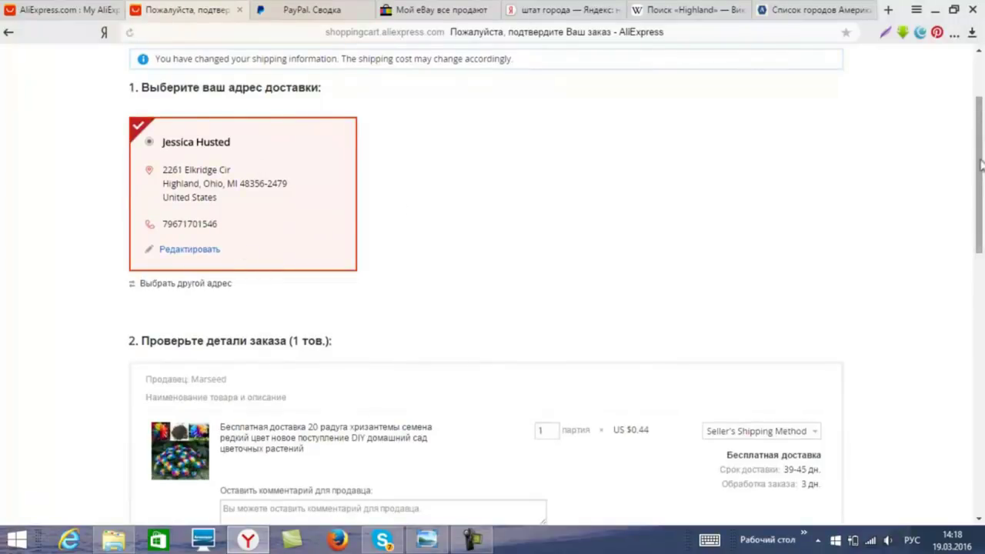
pyautogui.moveTo(981, 165); pyautogui.dragTo(981, 176)
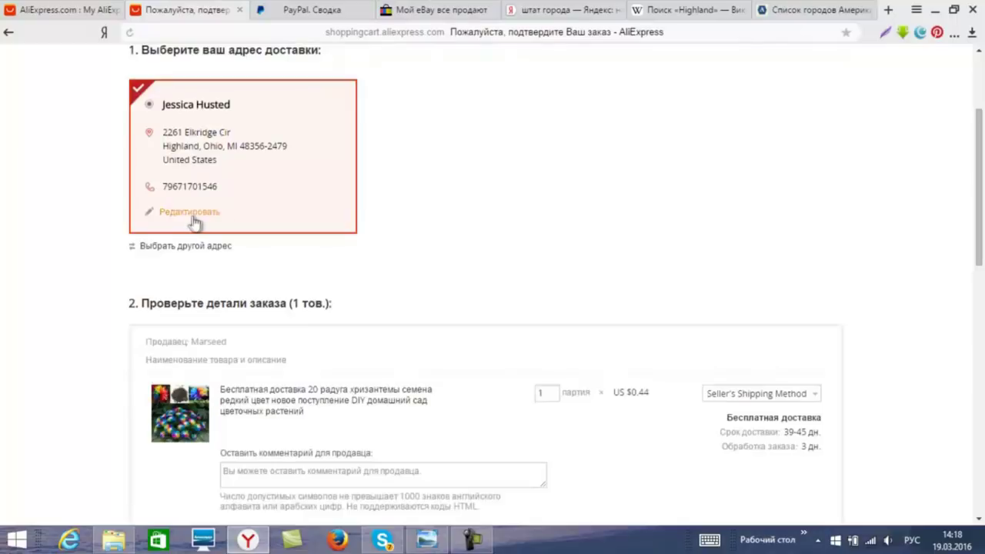
pyautogui.moveTo(980, 231); pyautogui.dragTo(980, 271)
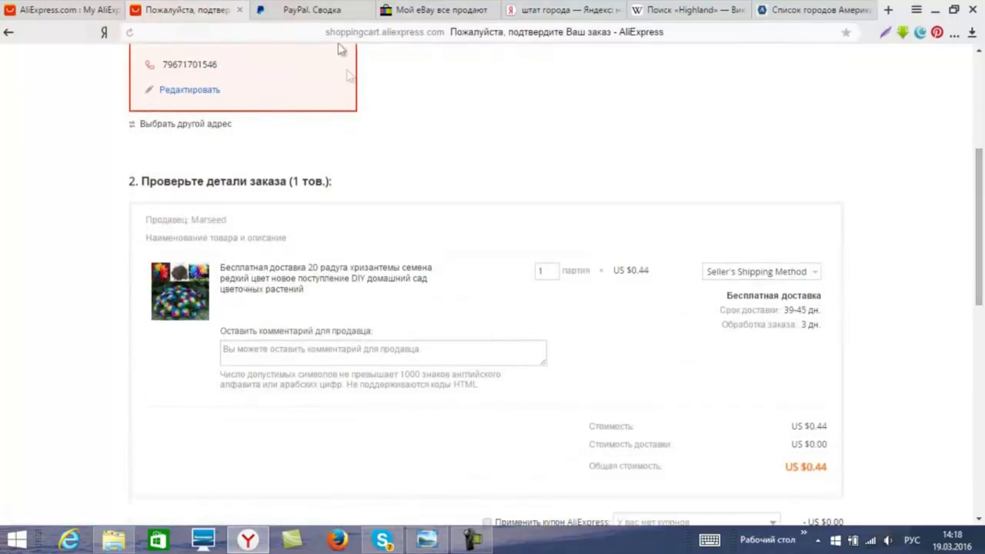
pyautogui.click(319, 10)
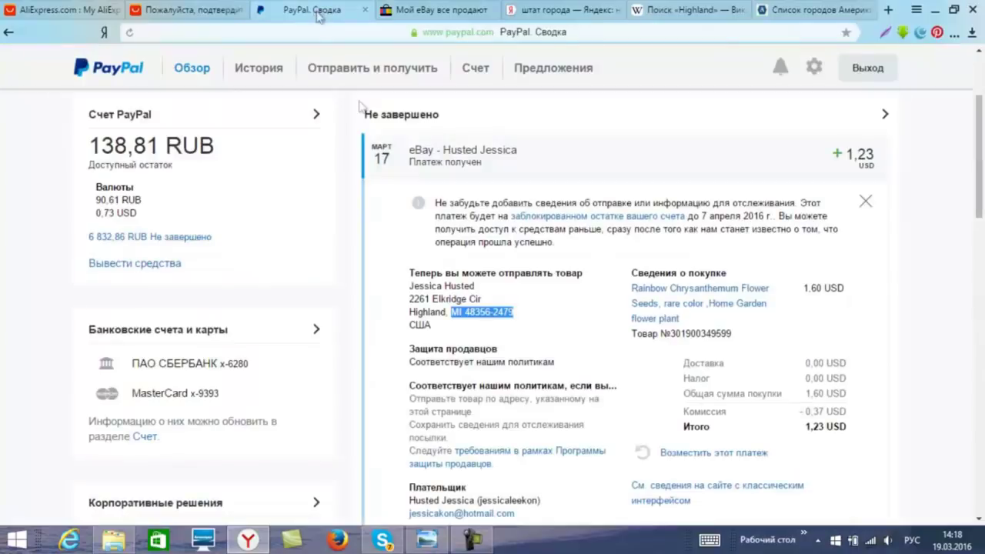
pyautogui.click(408, 288)
pyautogui.moveTo(411, 288); pyautogui.dragTo(436, 325)
pyautogui.rightClick(428, 298)
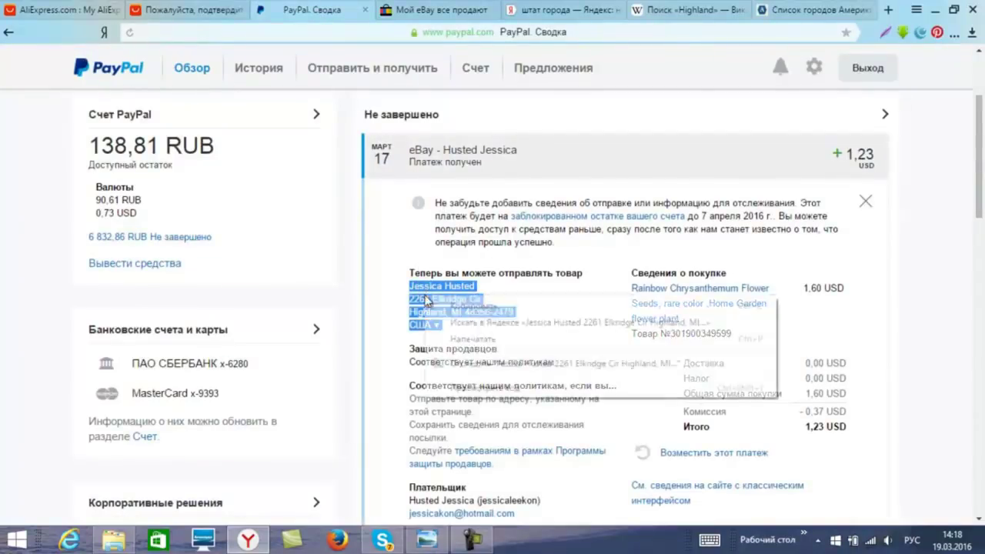
pyautogui.click(450, 303)
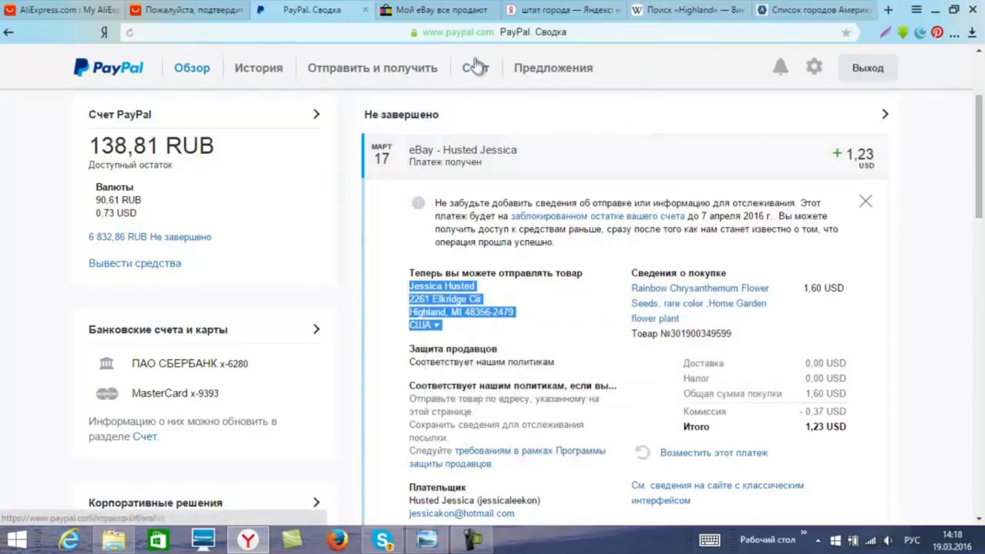
pyautogui.click(216, 14)
pyautogui.click(242, 354)
pyautogui.rightClick(242, 354)
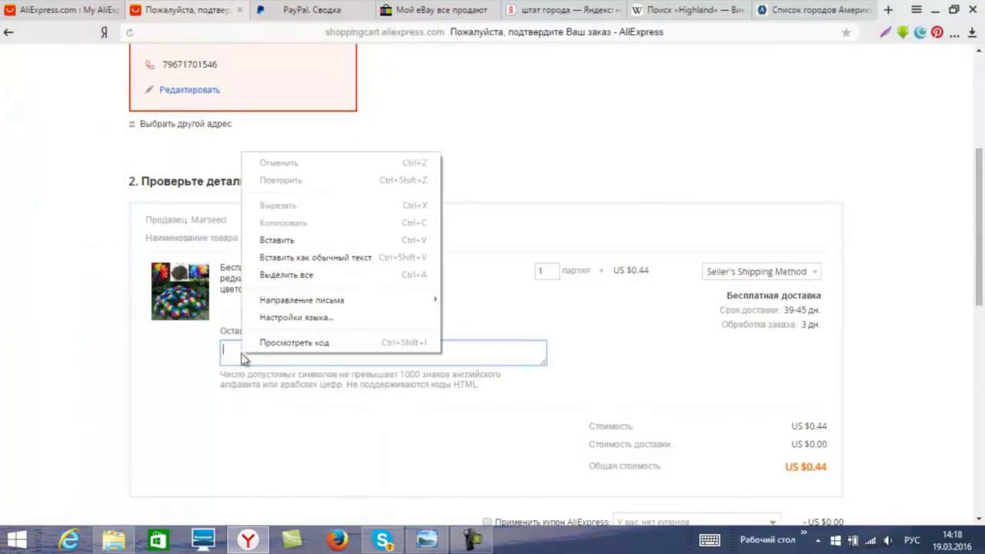
pyautogui.click(333, 242)
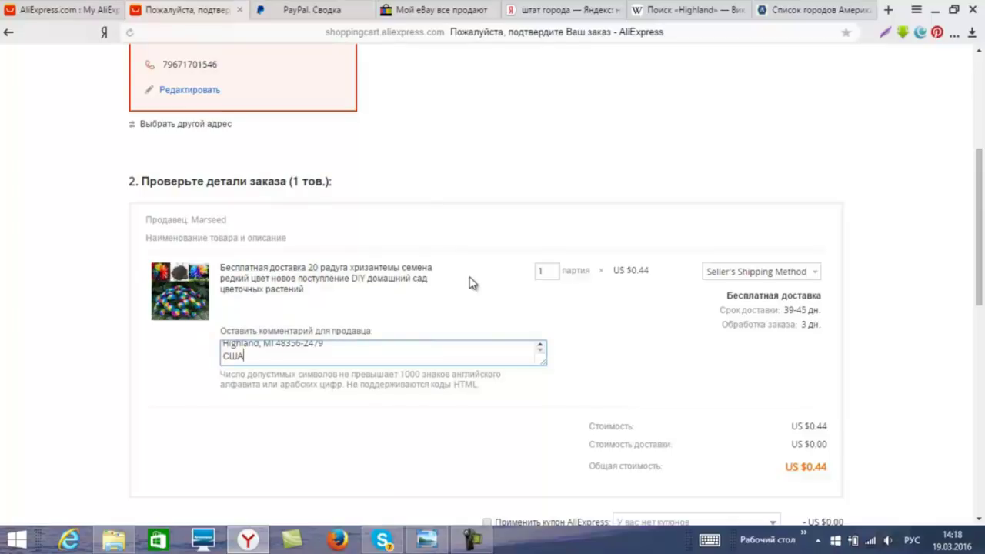
# - Check the chrysanthemum seeds order details and place the order, and open the choice of payment methods in the quick payment dialog
pyautogui.scroll(-1, 979, 249)
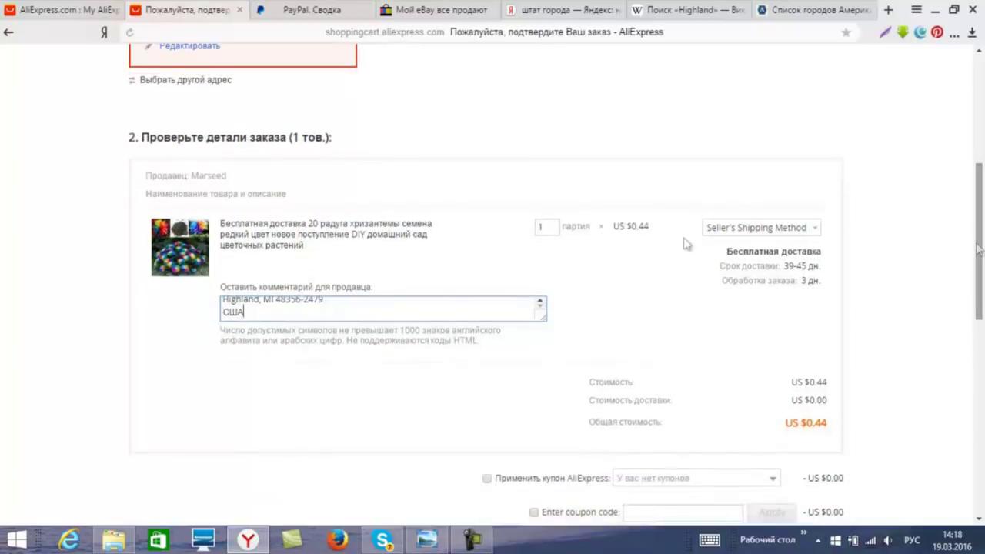
pyautogui.click(543, 227)
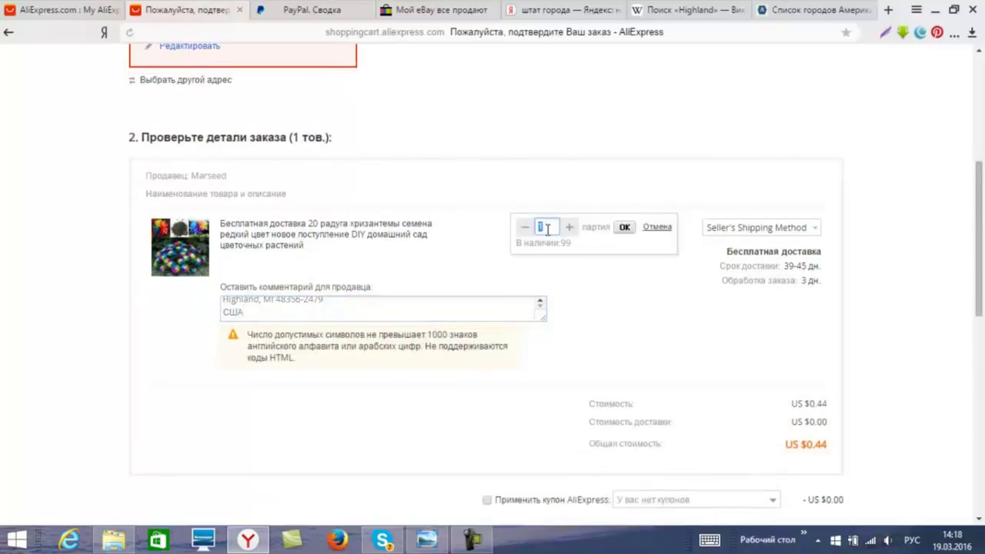
pyautogui.click(576, 286)
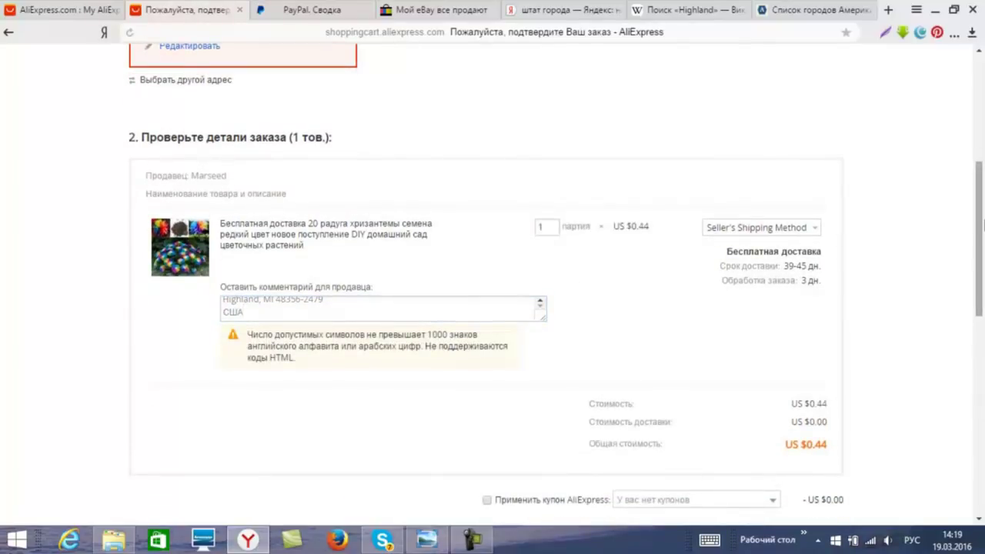
pyautogui.moveTo(981, 215); pyautogui.dragTo(982, 269)
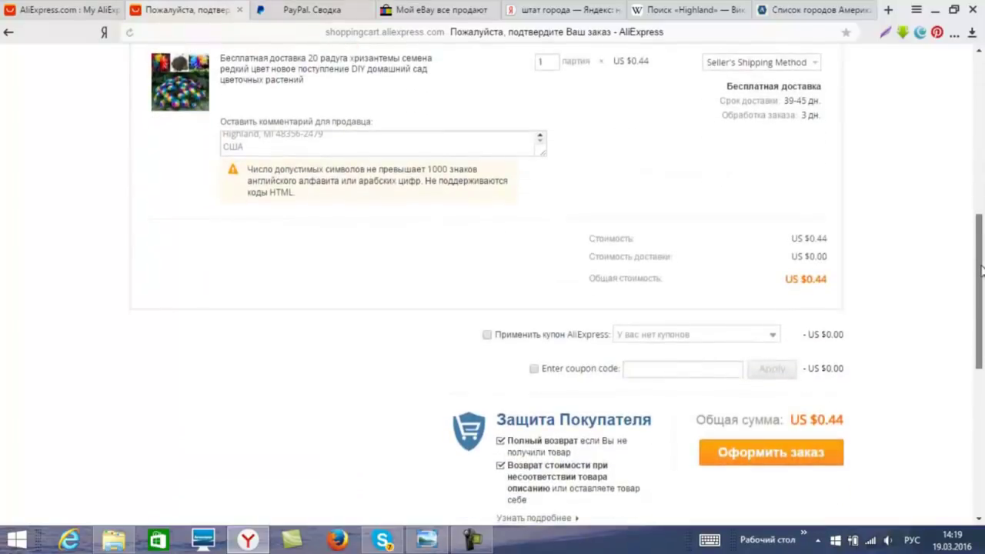
pyautogui.moveTo(981, 270); pyautogui.dragTo(982, 283)
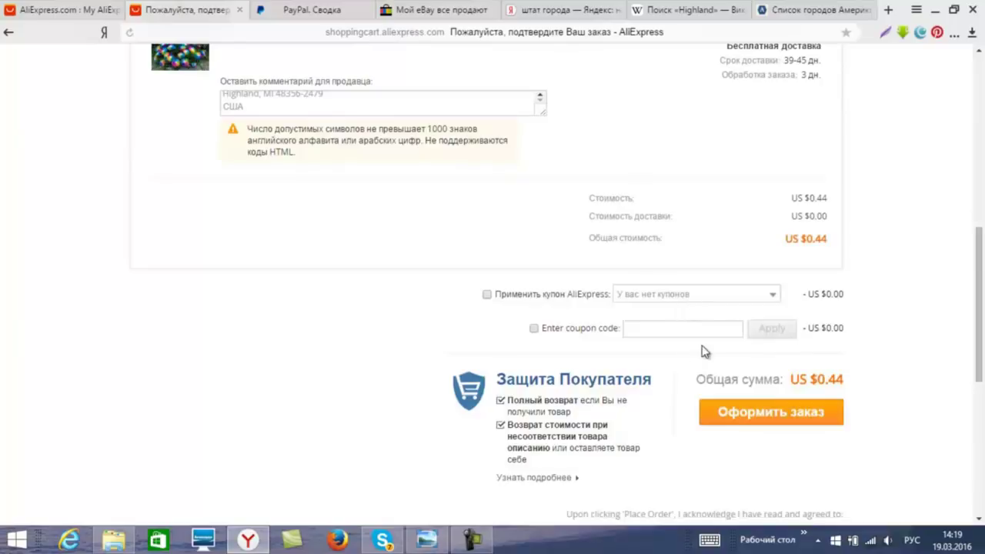
pyautogui.scroll(-1, 981, 296)
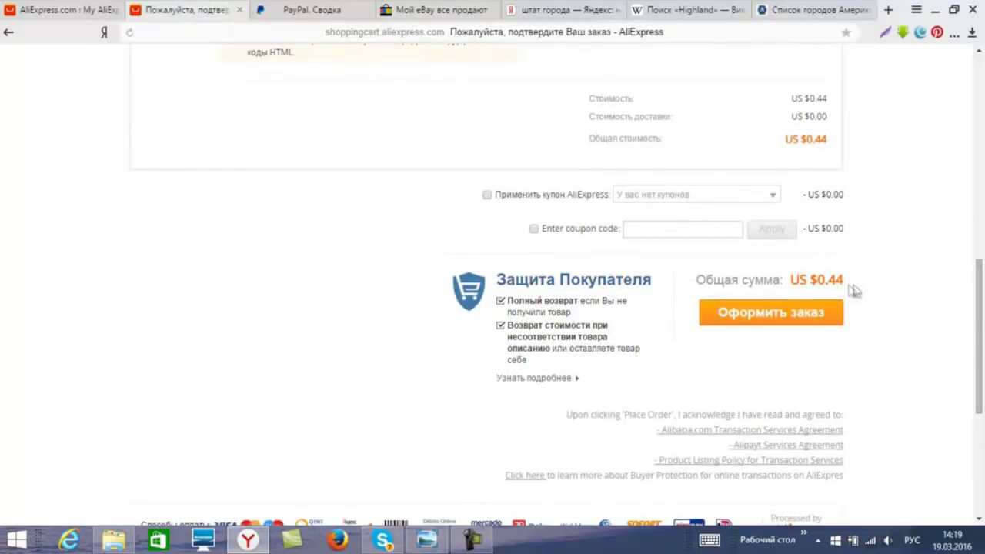
pyautogui.click(754, 322)
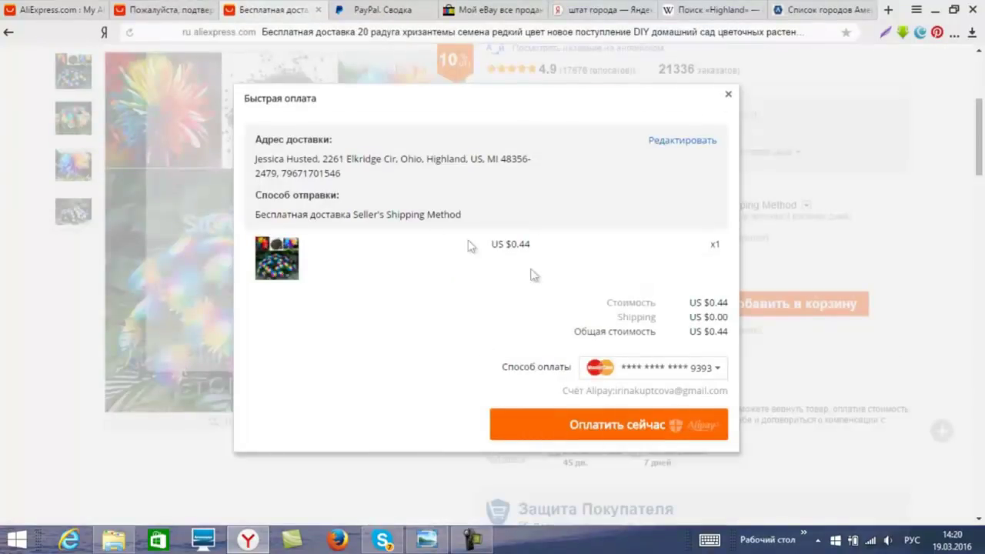
pyautogui.click(719, 369)
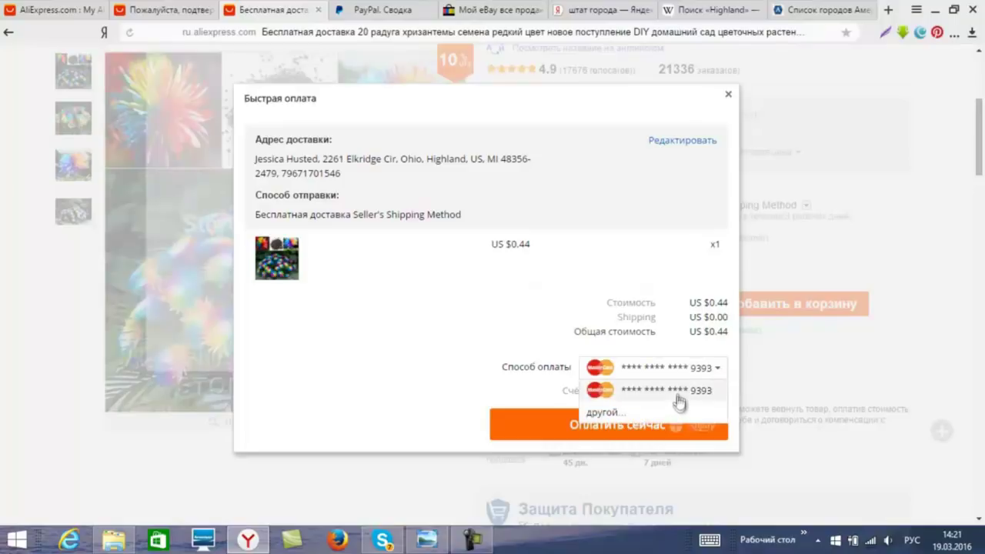